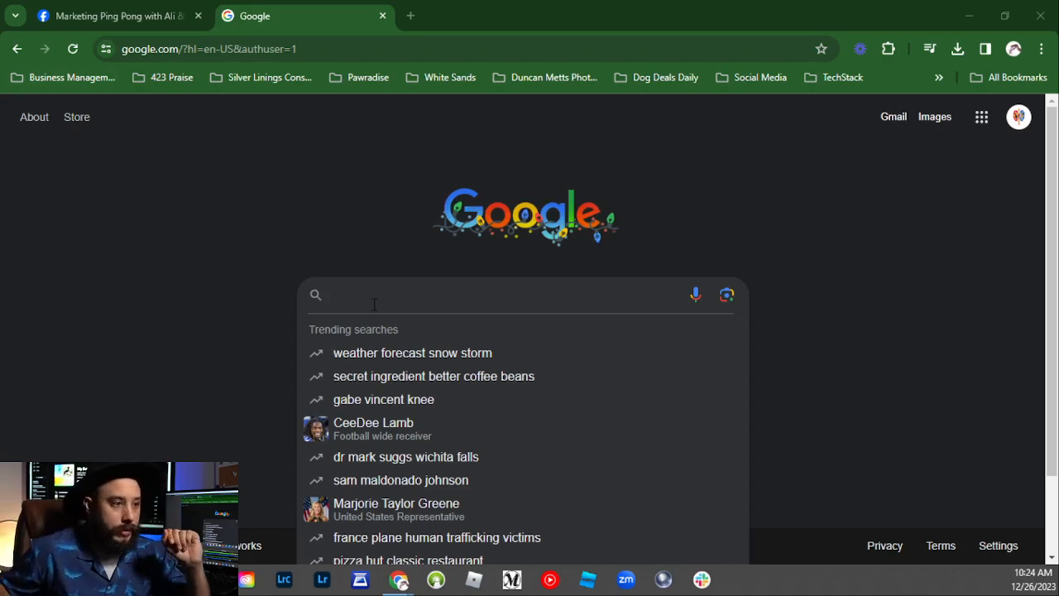
Step: Dismiss the trending searches list and return to the Marketing Ping Pong Facebook page
click(92, 274)
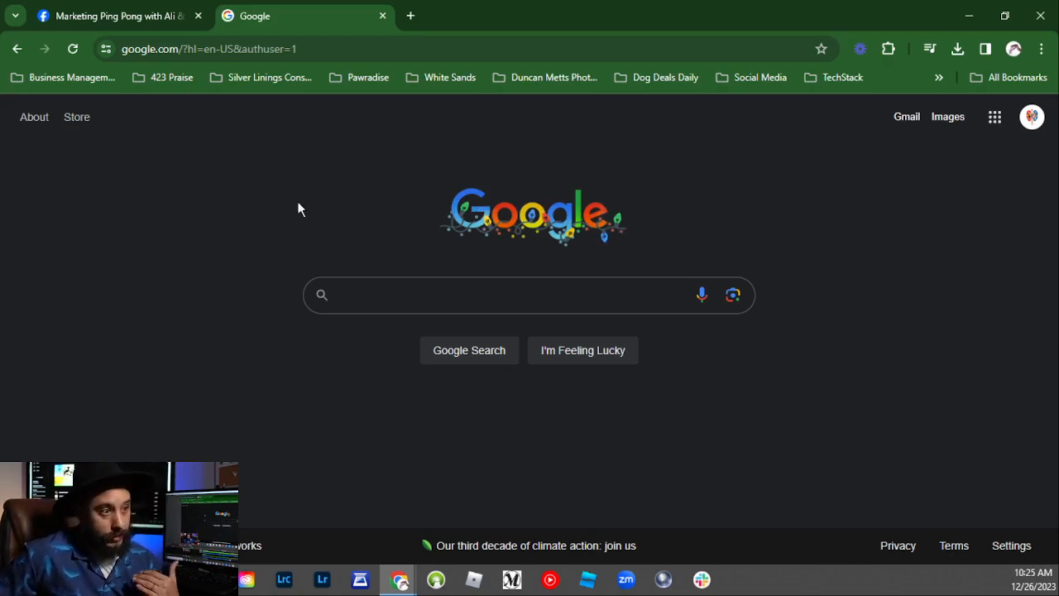
click(93, 18)
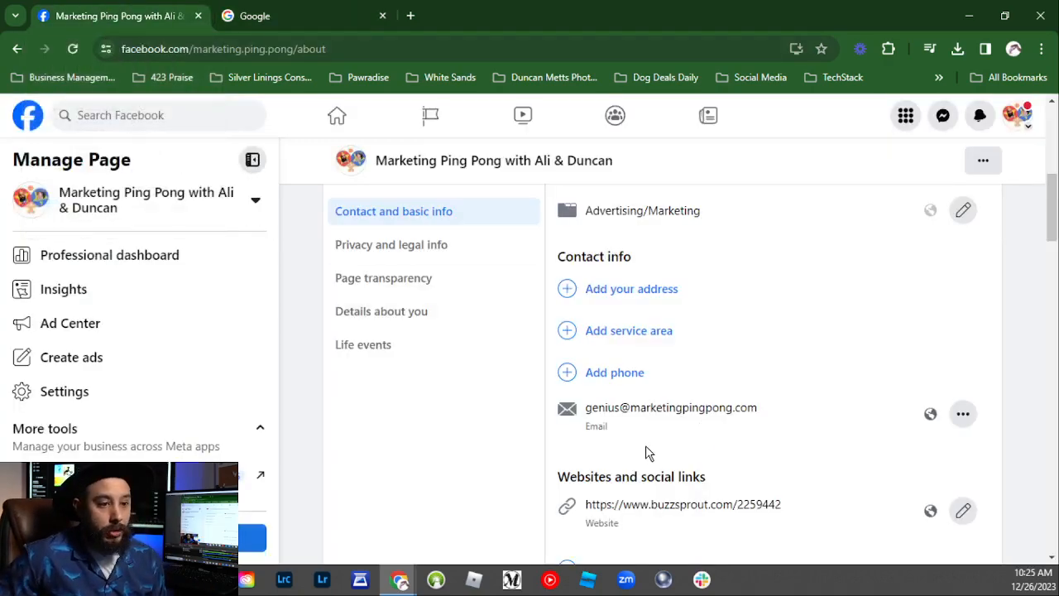
Step: Highlight the contact email address under Contact info, then return to the Google homepage
drag(760, 413, 567, 409)
drag(758, 413, 558, 407)
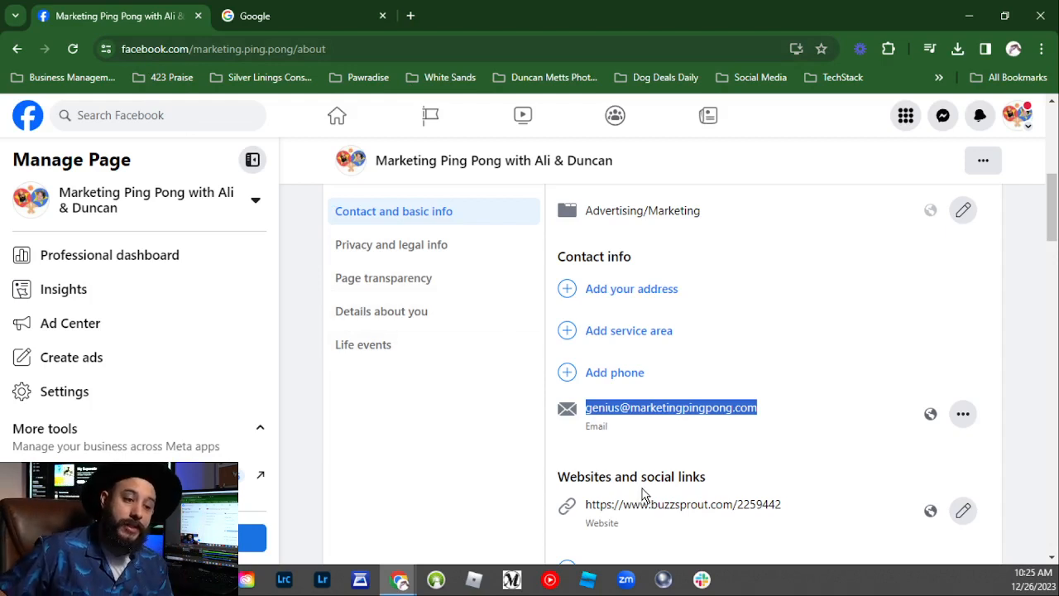
click(612, 439)
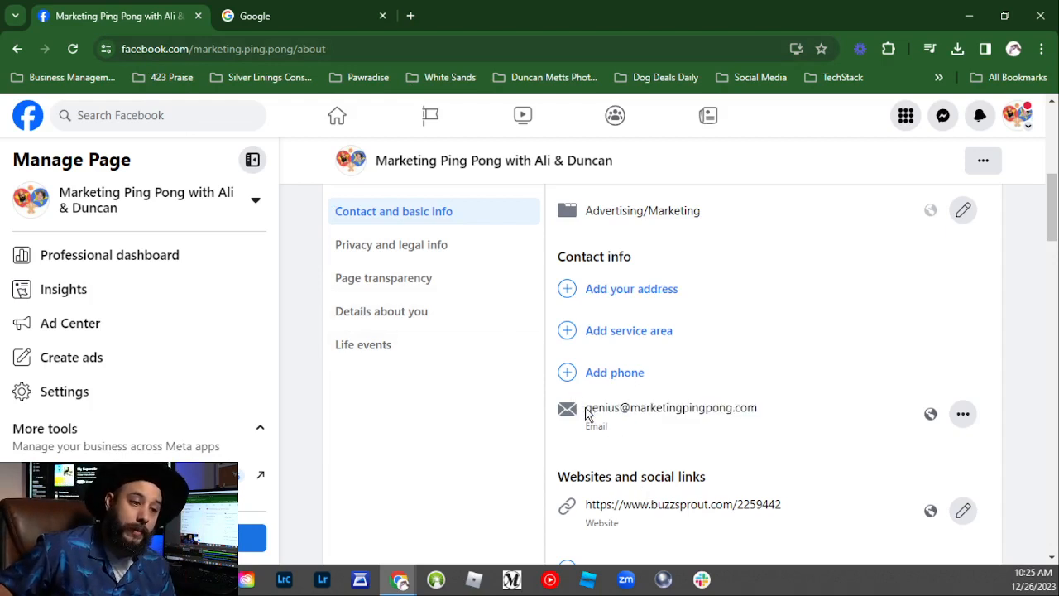
drag(586, 414, 764, 416)
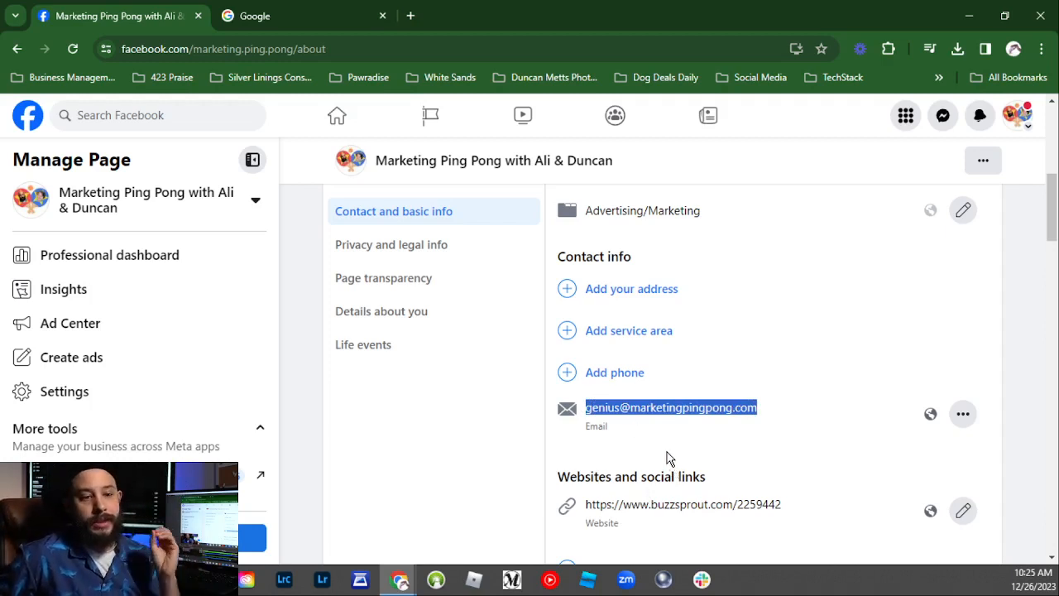
click(627, 437)
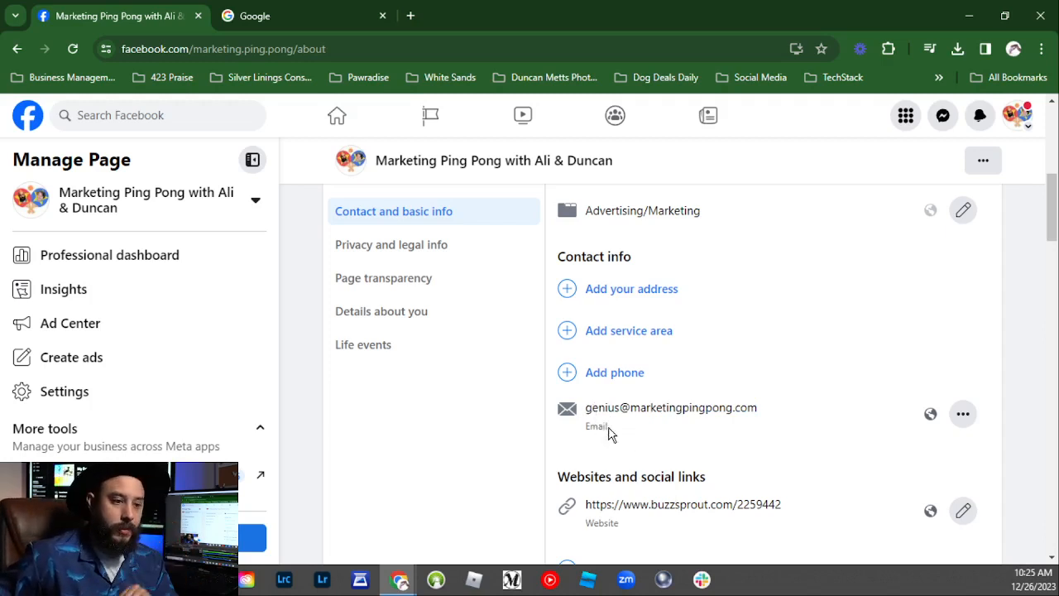
drag(584, 407, 765, 409)
click(627, 394)
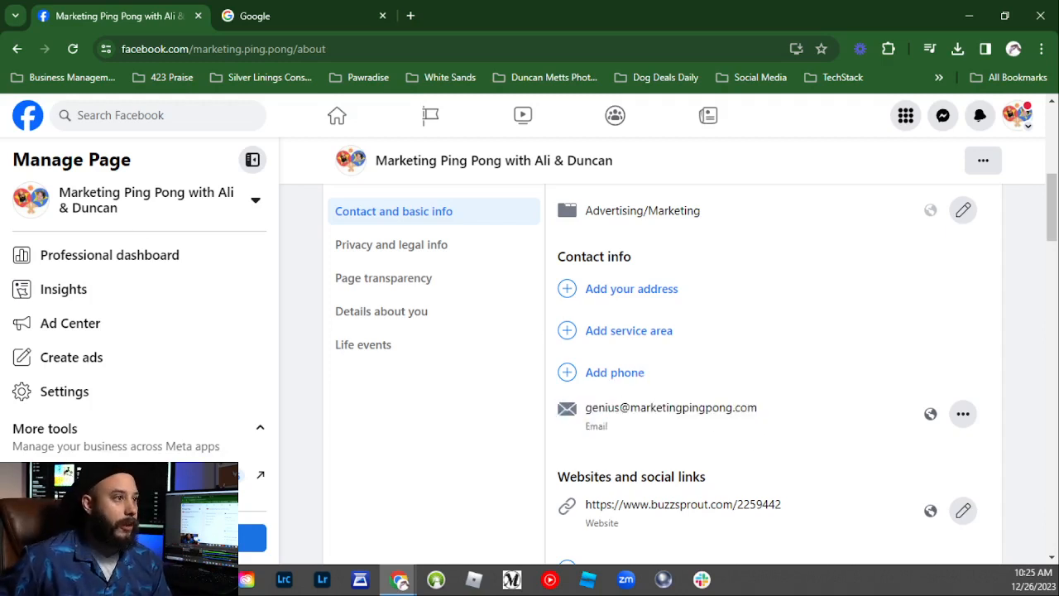
click(266, 18)
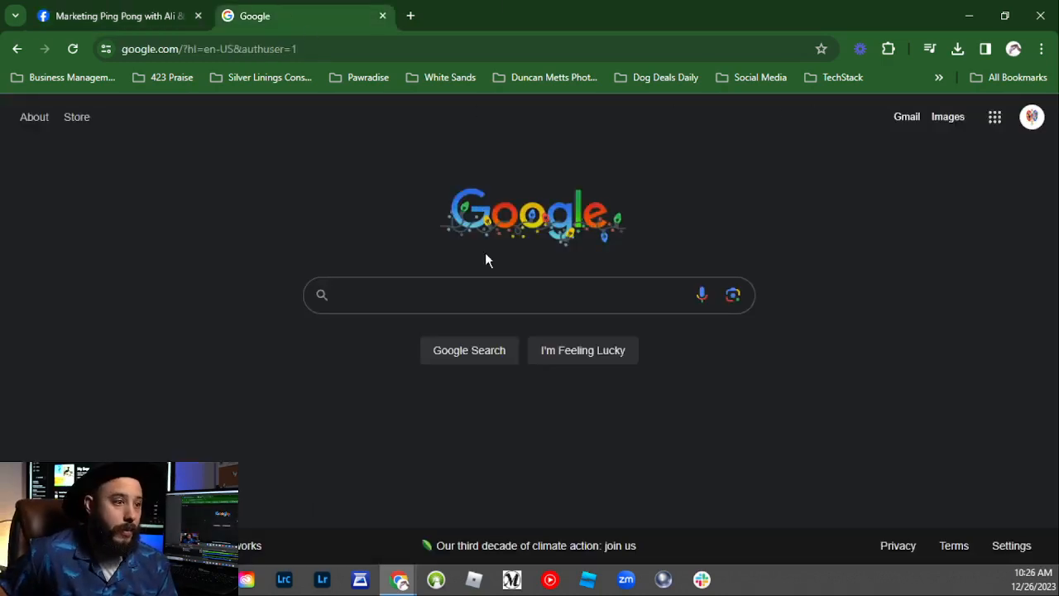
Step: Search 'google my business' and sign in to Business Profile Manager from the result
click(451, 298)
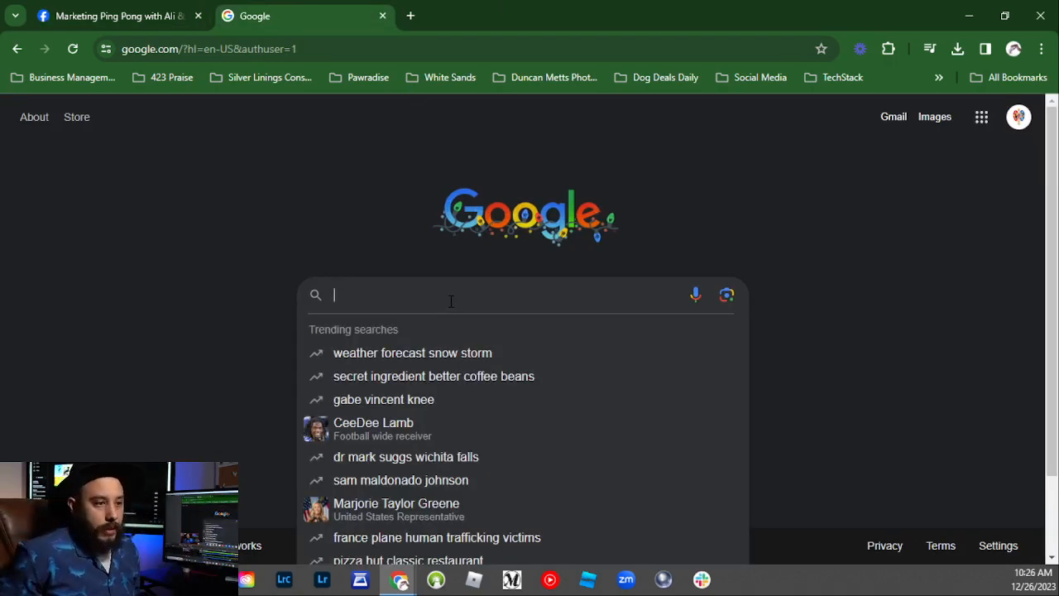
text(google my )
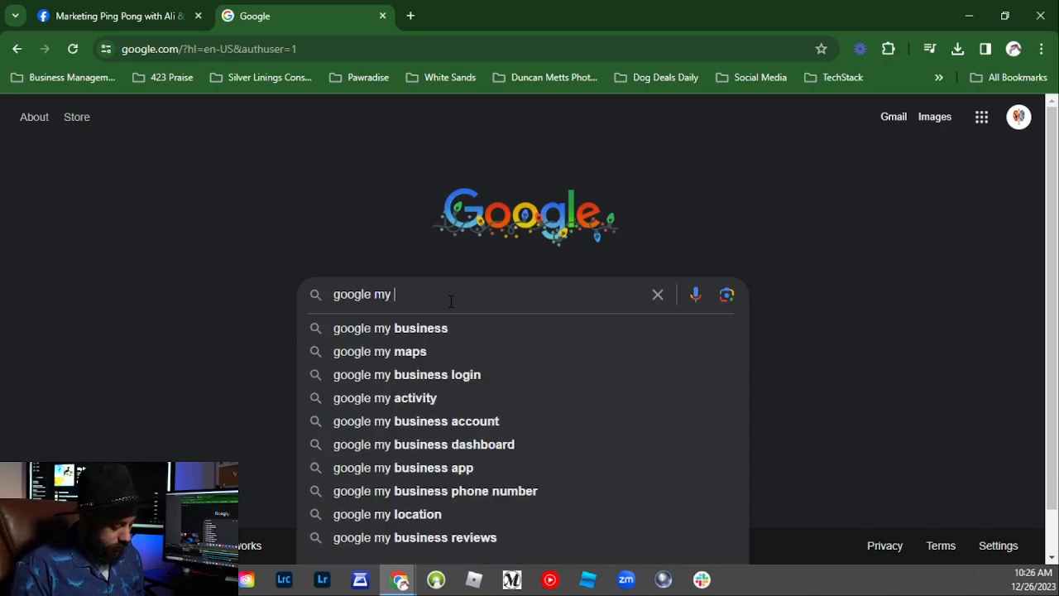
text(business)
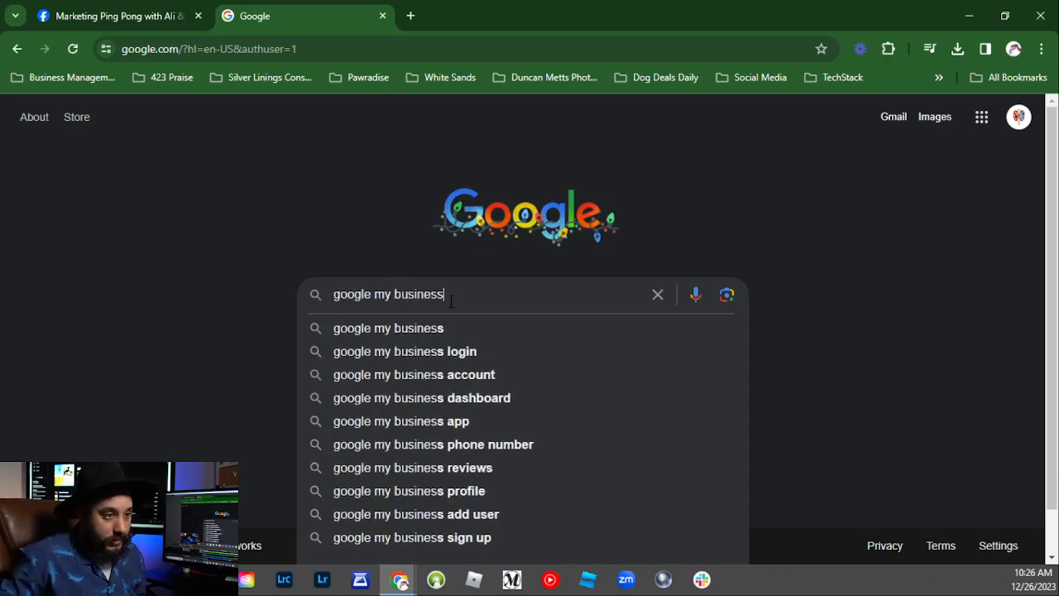
click(420, 335)
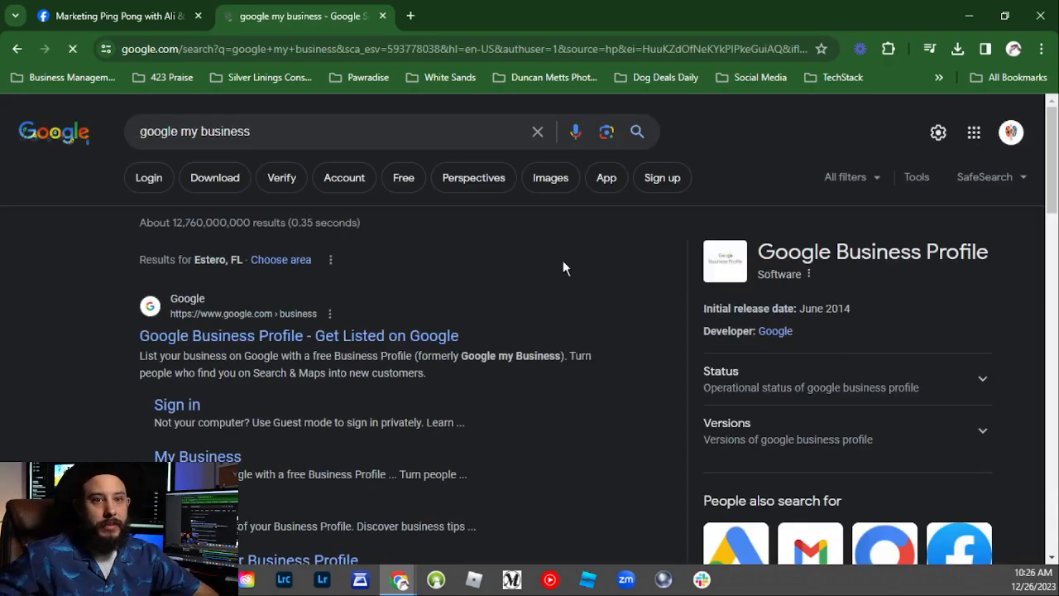
click(239, 340)
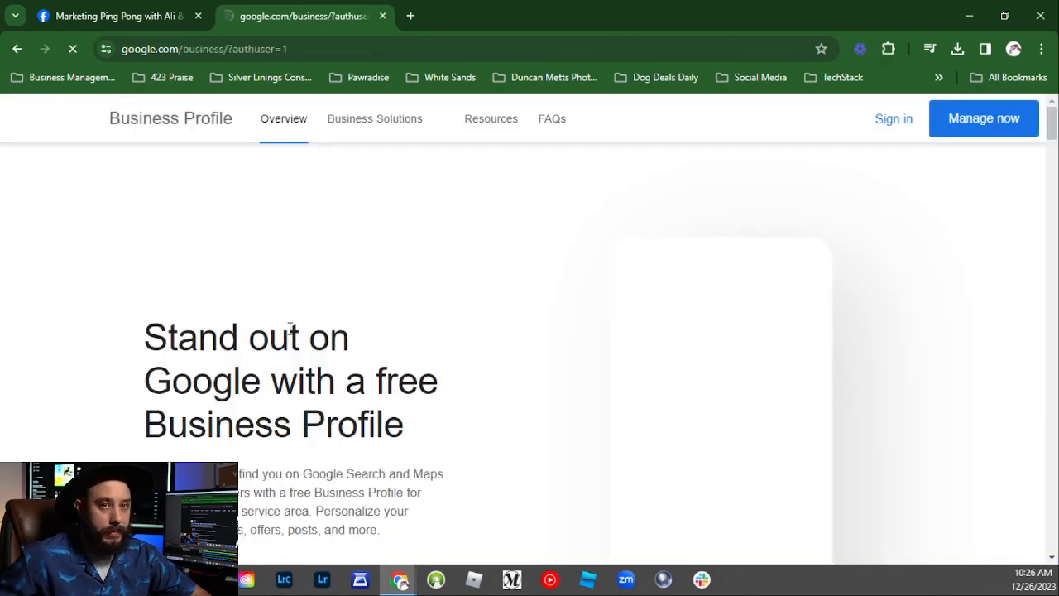
click(891, 118)
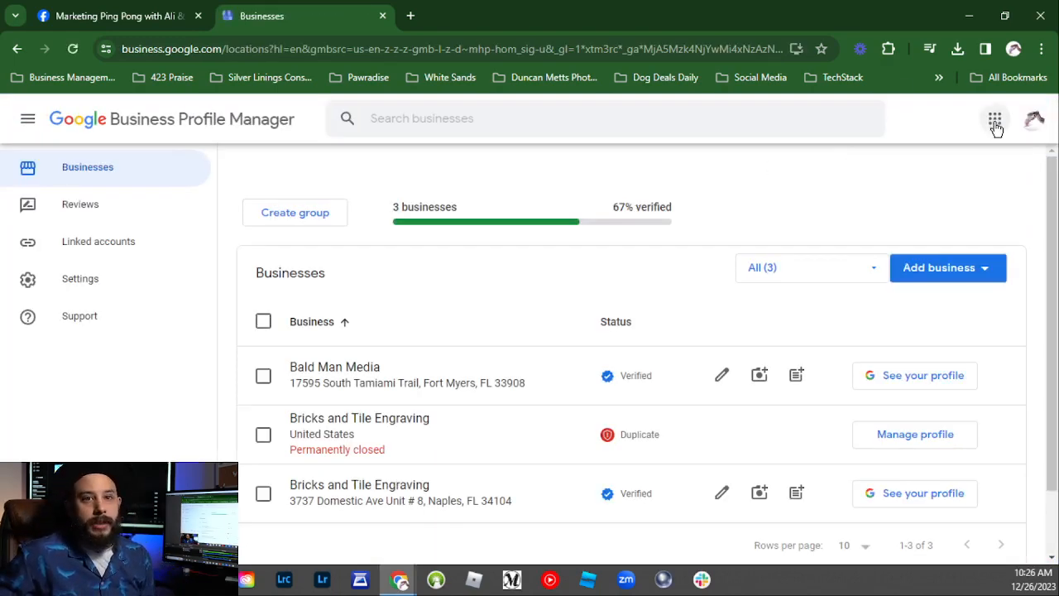
Step: Switch to the Marketing Ping Pong Google account and close the old Businesses tab
click(1027, 126)
scroll(863, 406, down, 6)
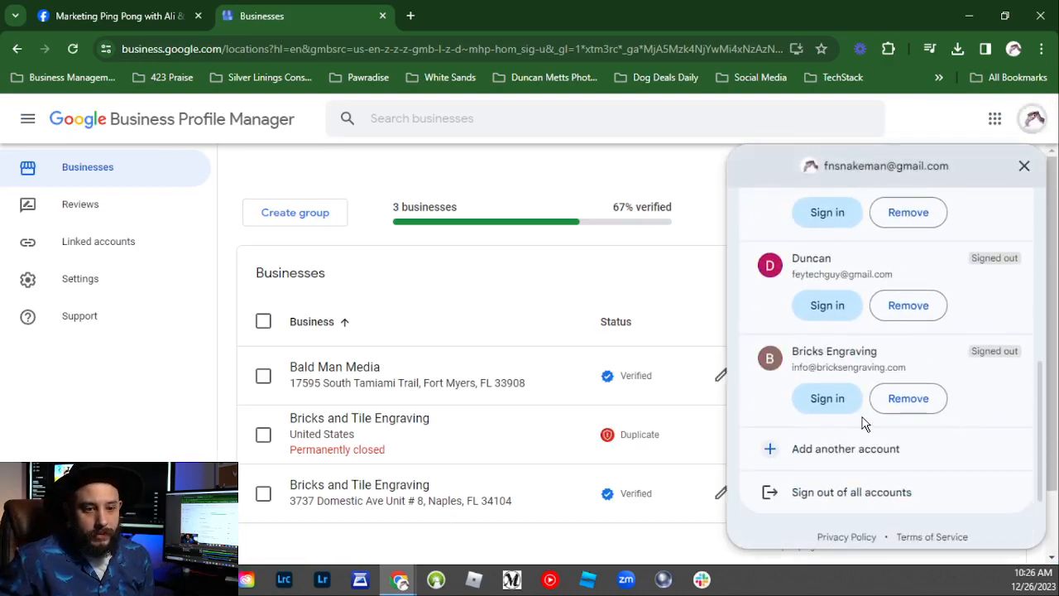
scroll(863, 423, up, 6)
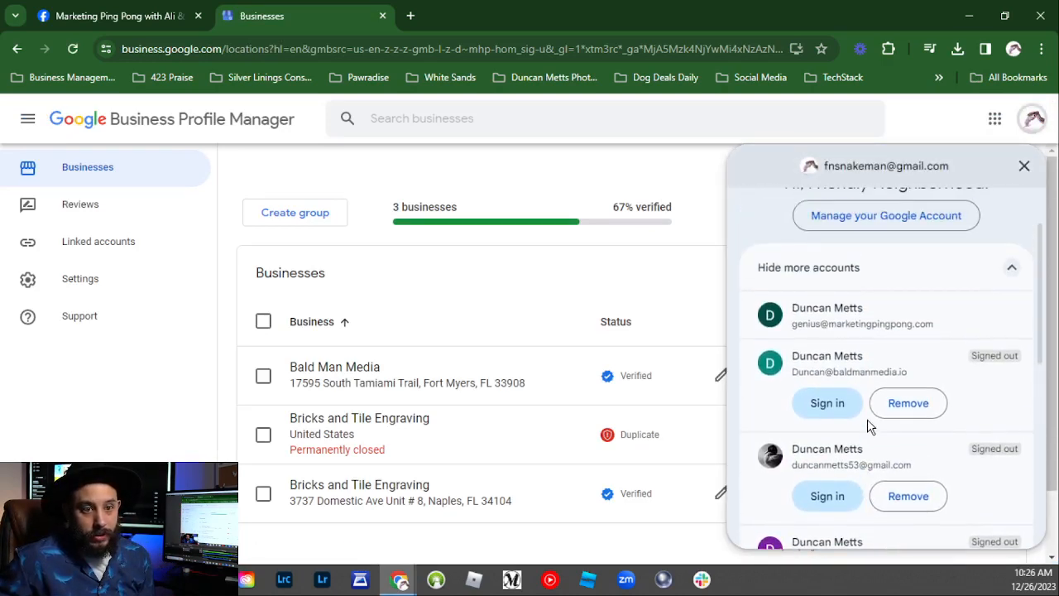
click(857, 331)
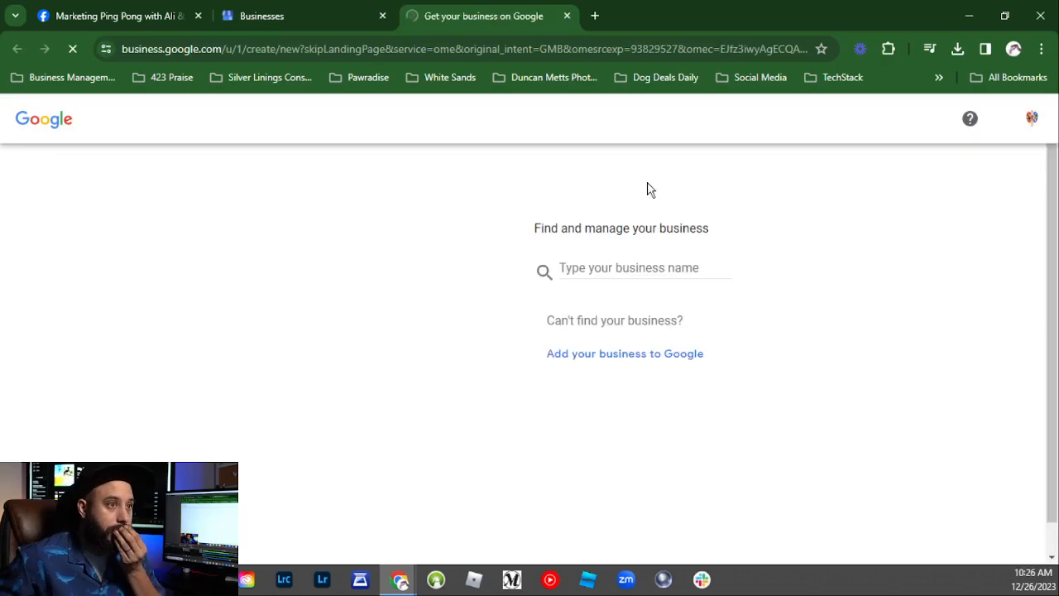
click(383, 16)
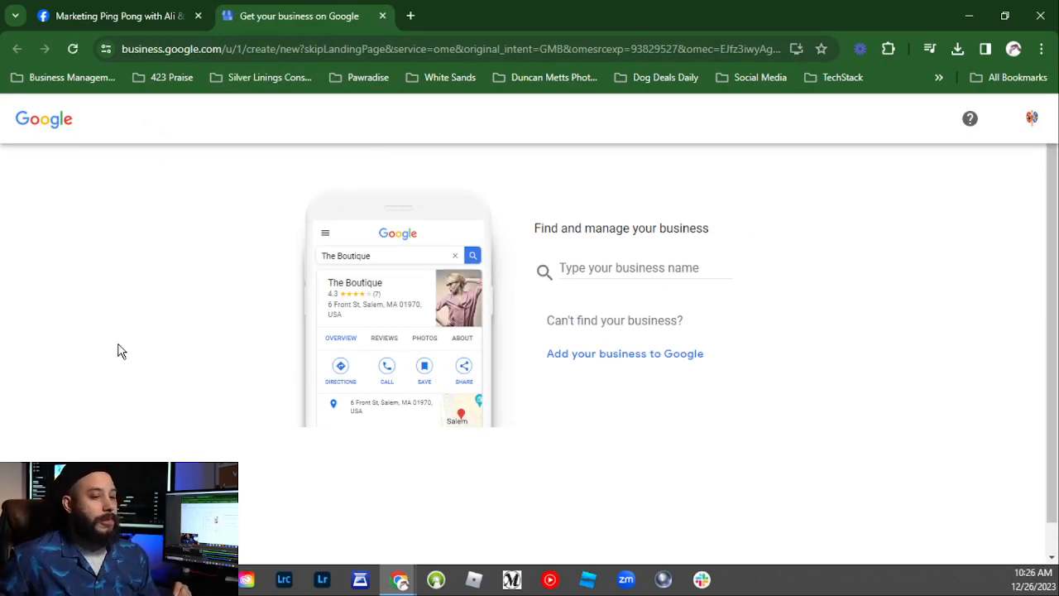
Step: Create a new business named 'Marketing Ping Pong'
click(658, 268)
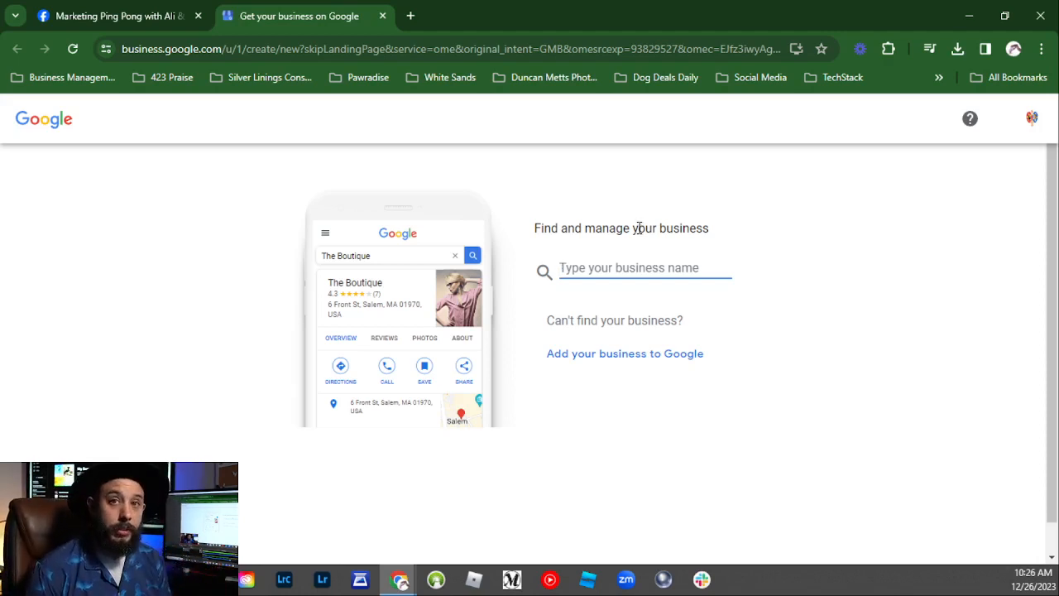
text(Marketi)
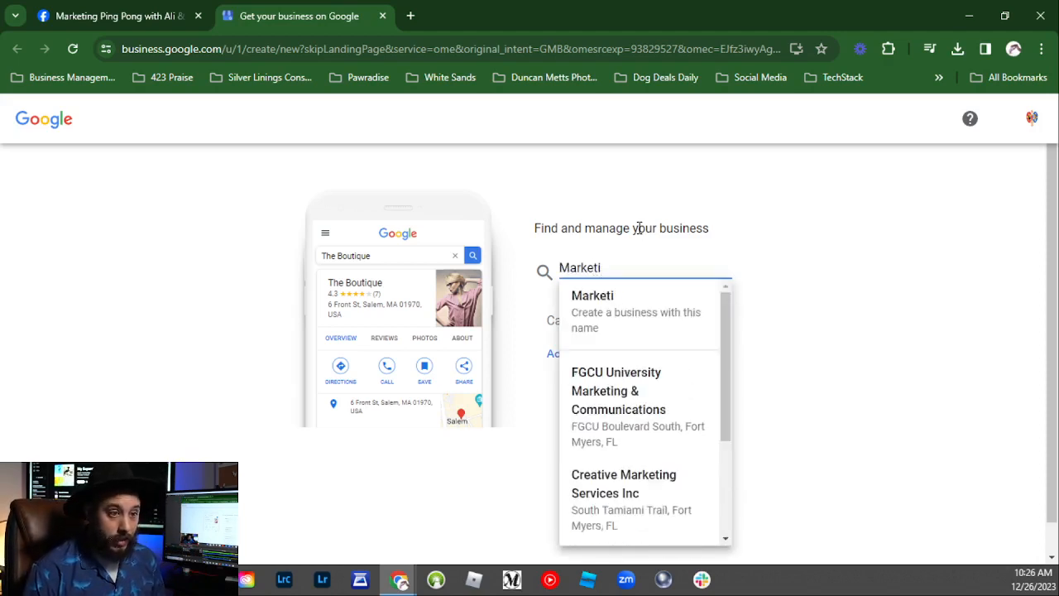
text(ng )
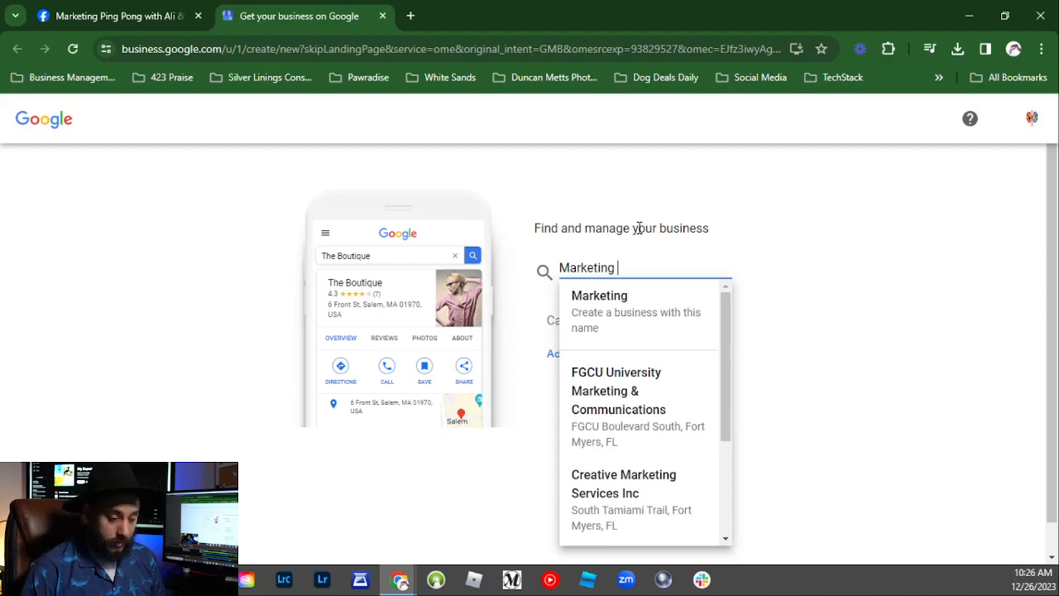
text(Ping )
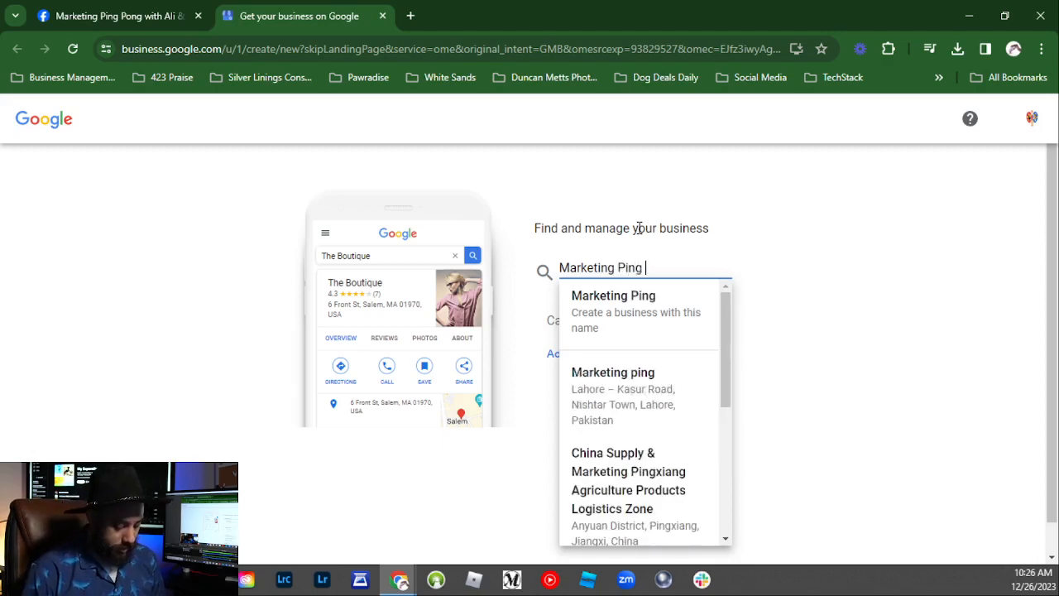
text(Pong)
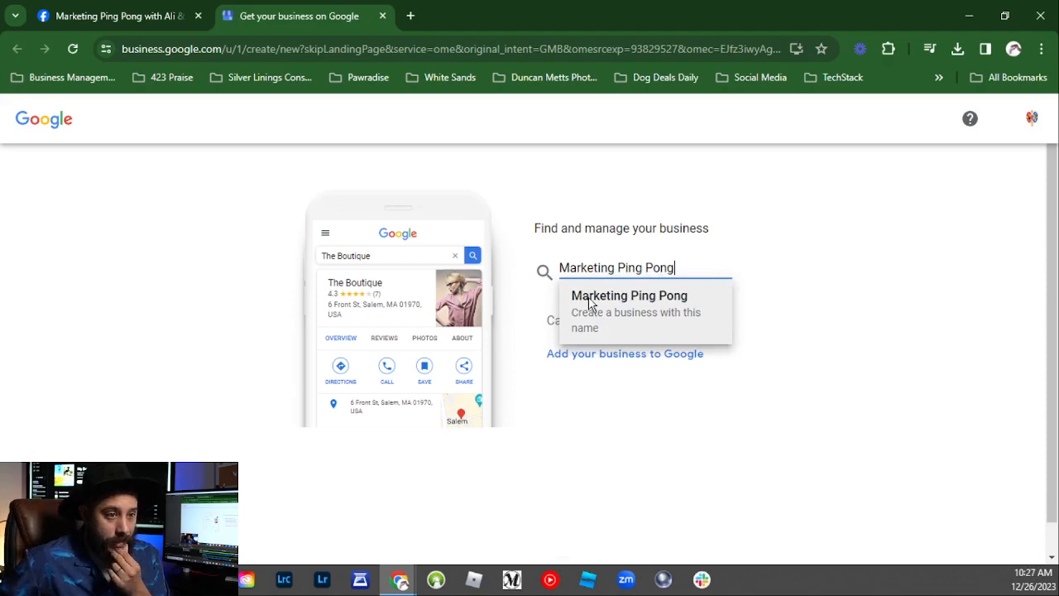
click(652, 321)
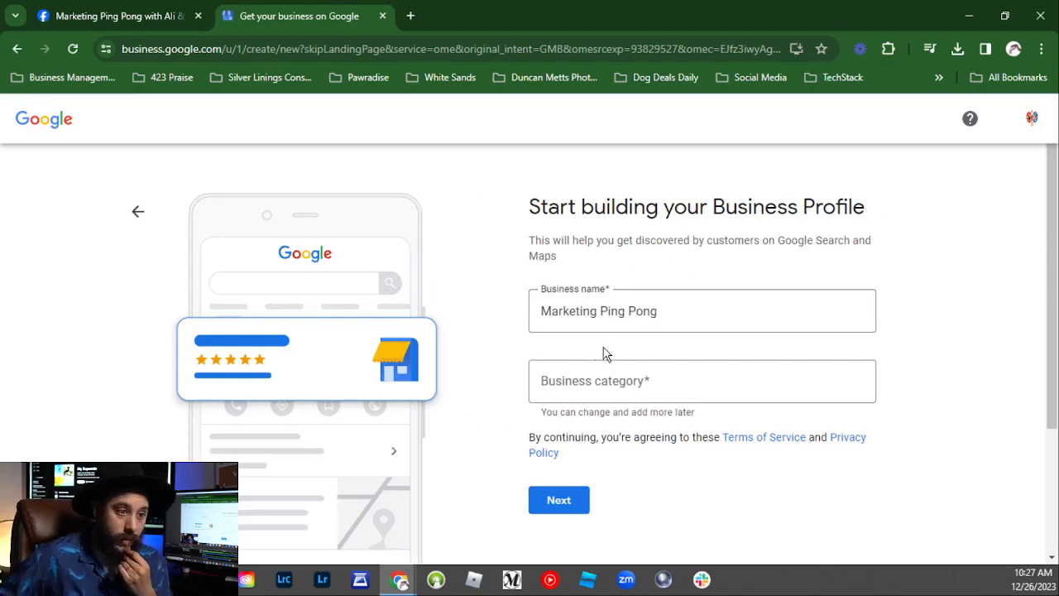
Step: Search 'Media', choose Media company as the business category, and continue
click(592, 381)
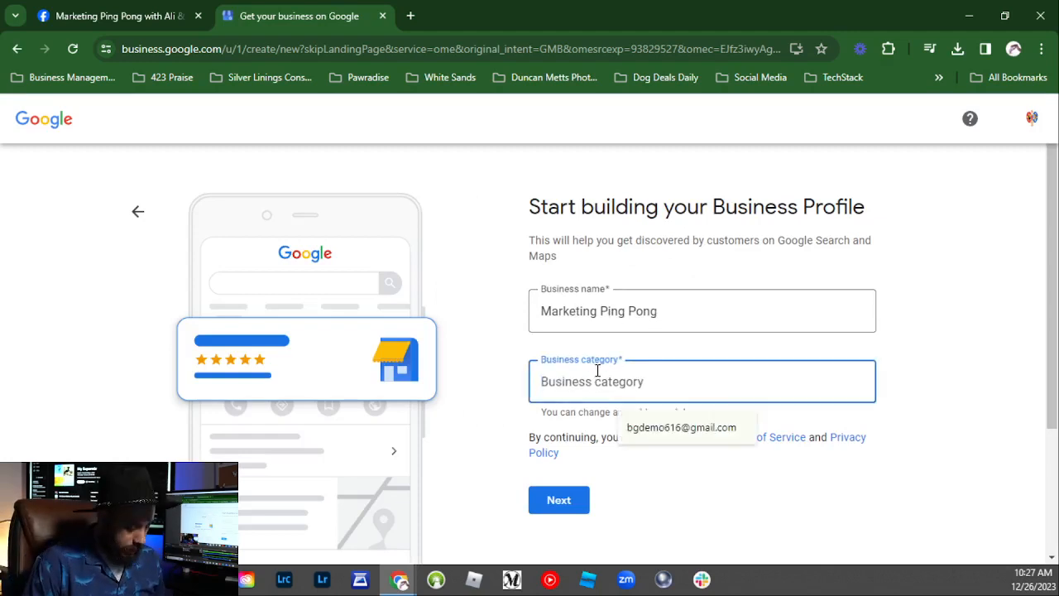
text(Media)
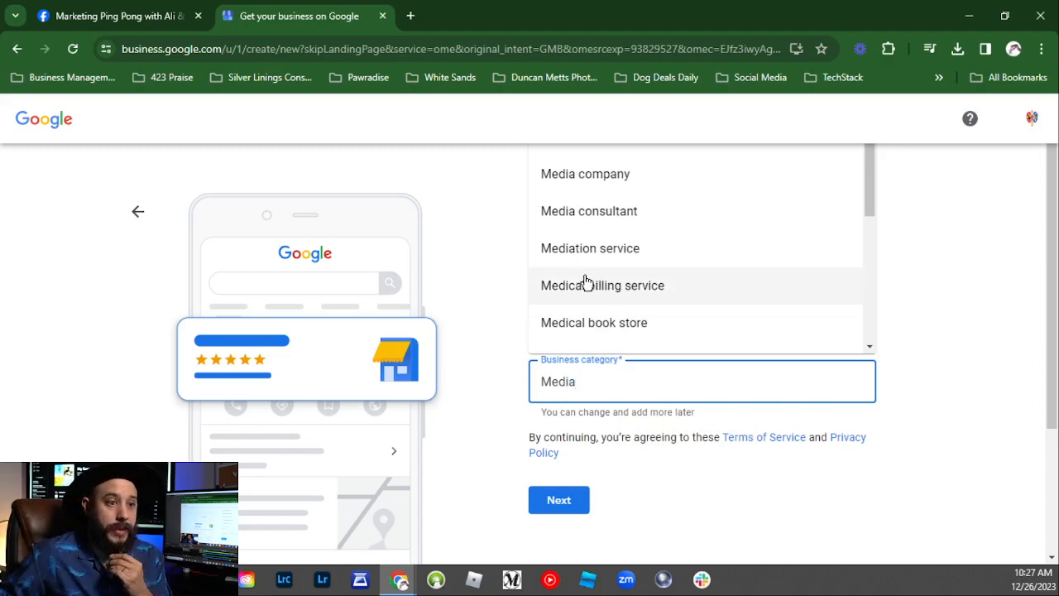
scroll(585, 283, down, 2)
scroll(584, 283, down, 3)
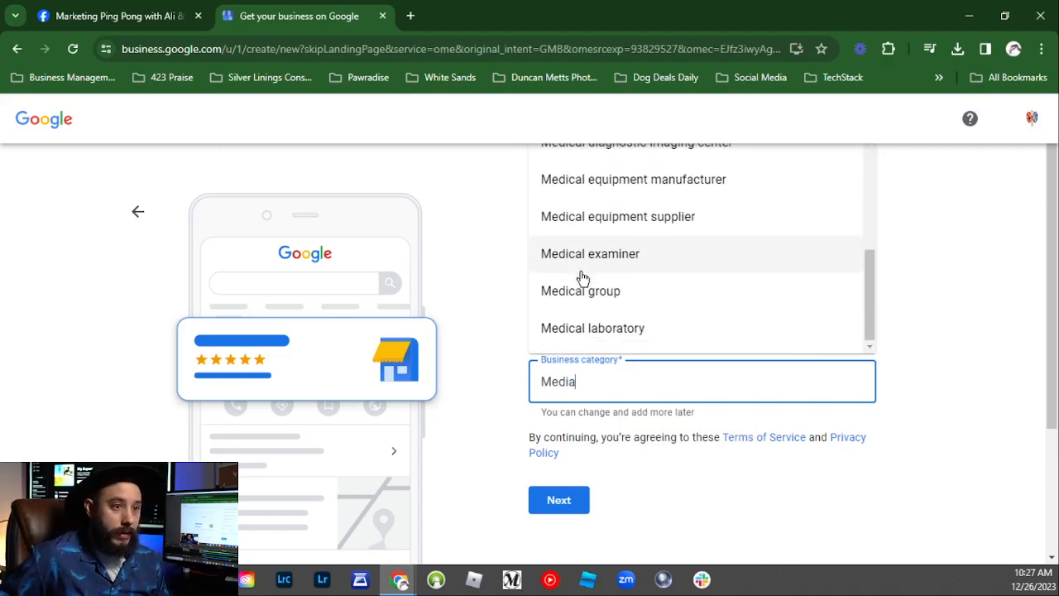
scroll(582, 277, up, 5)
click(577, 192)
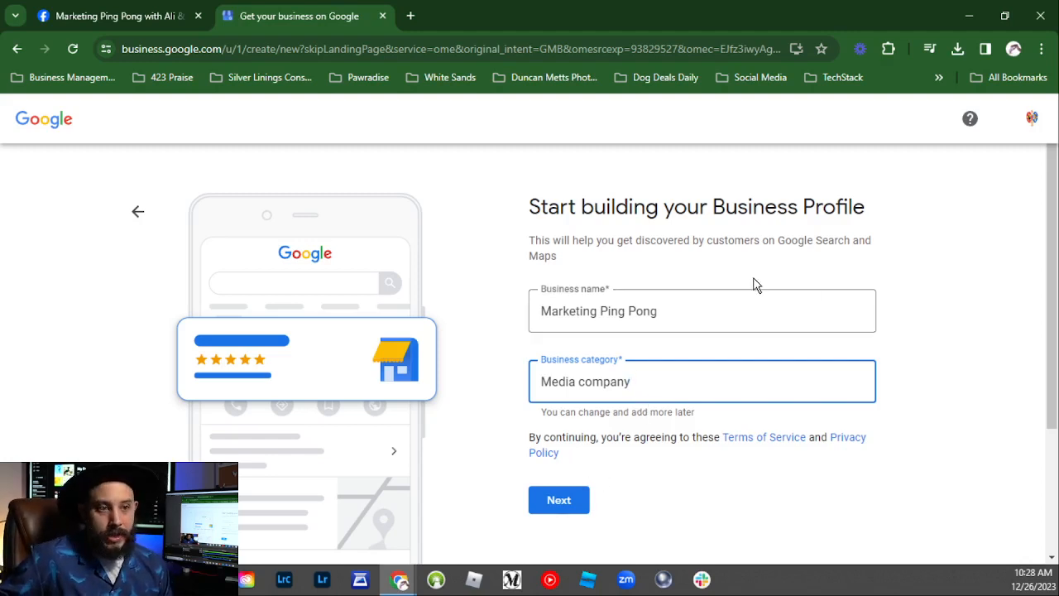
click(553, 501)
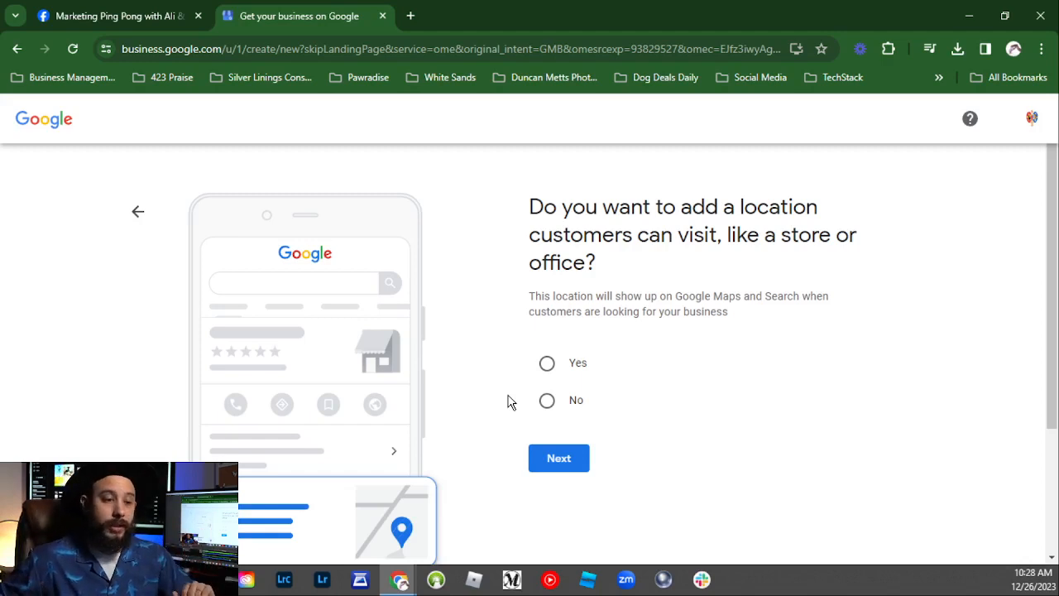
Step: Answer No to adding a location customers can visit and continue
click(552, 406)
click(560, 470)
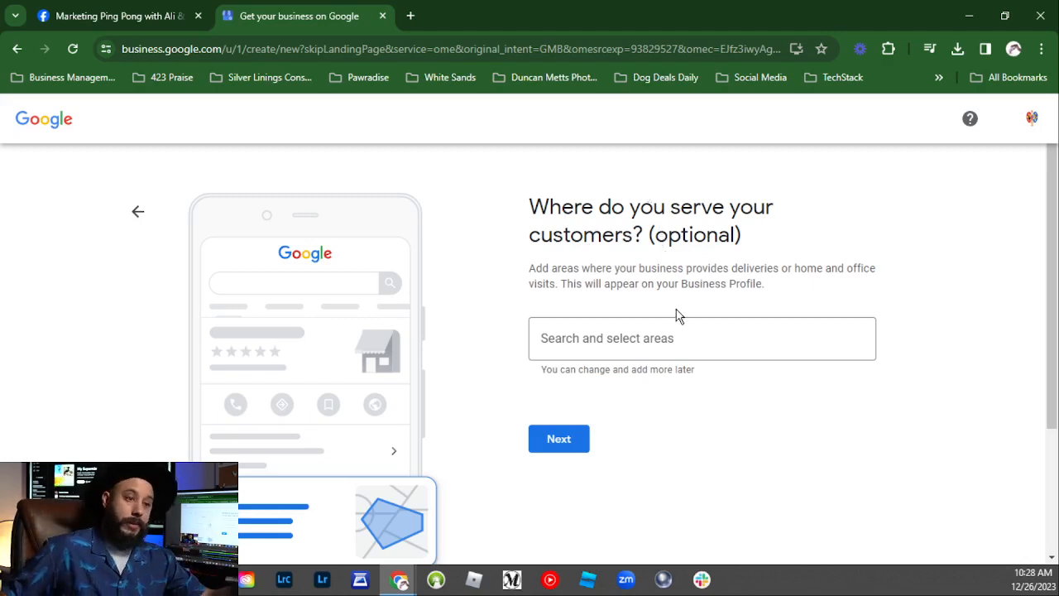
Step: Skip adding service areas and keep United States as the business region
click(645, 327)
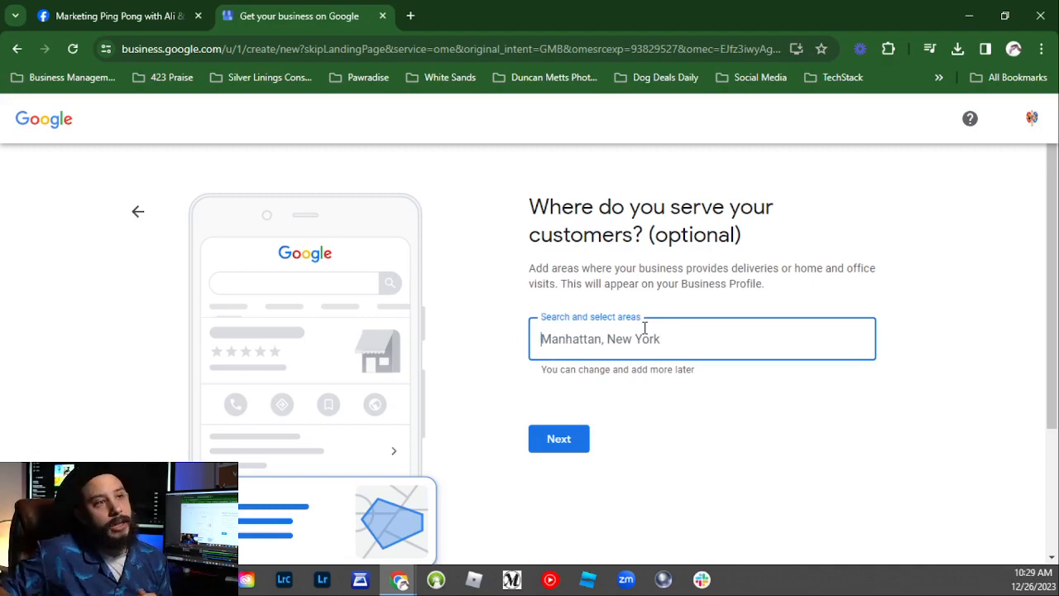
click(559, 439)
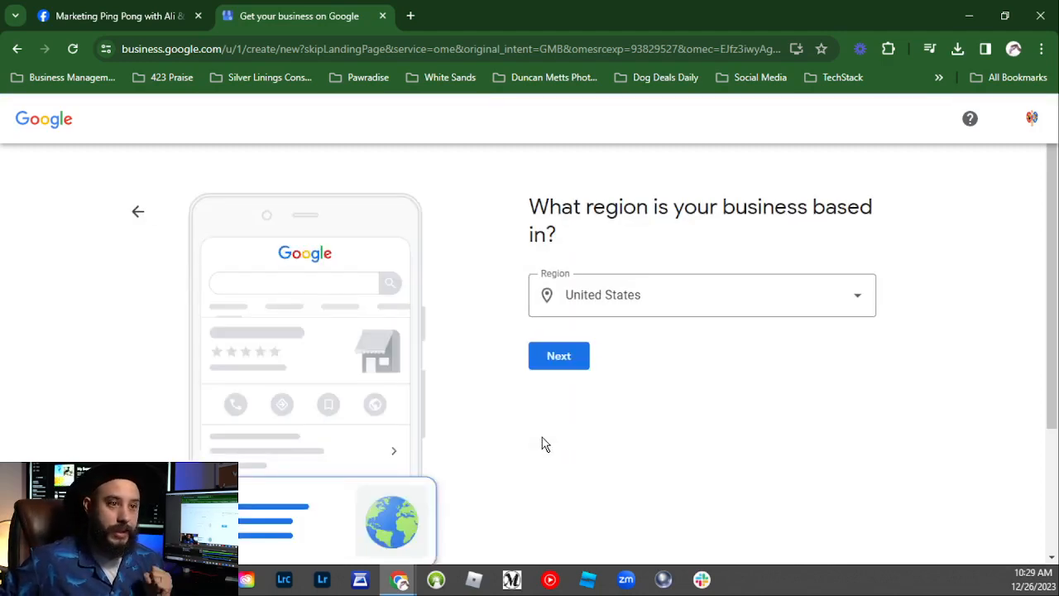
click(575, 375)
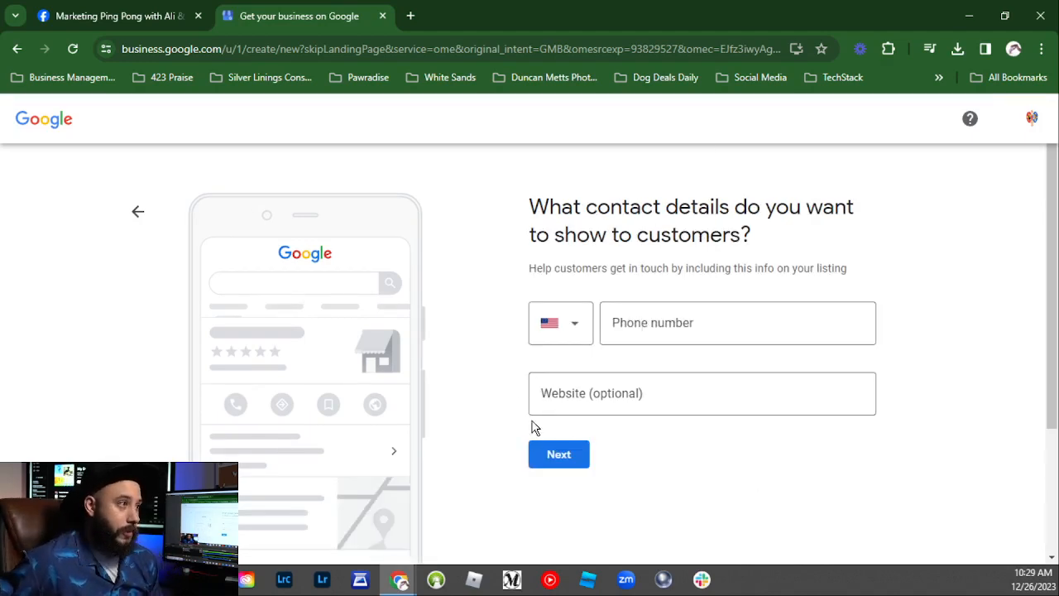
Step: Paste the Facebook page URL as the website, enter the dashed business phone number, and submit
click(546, 392)
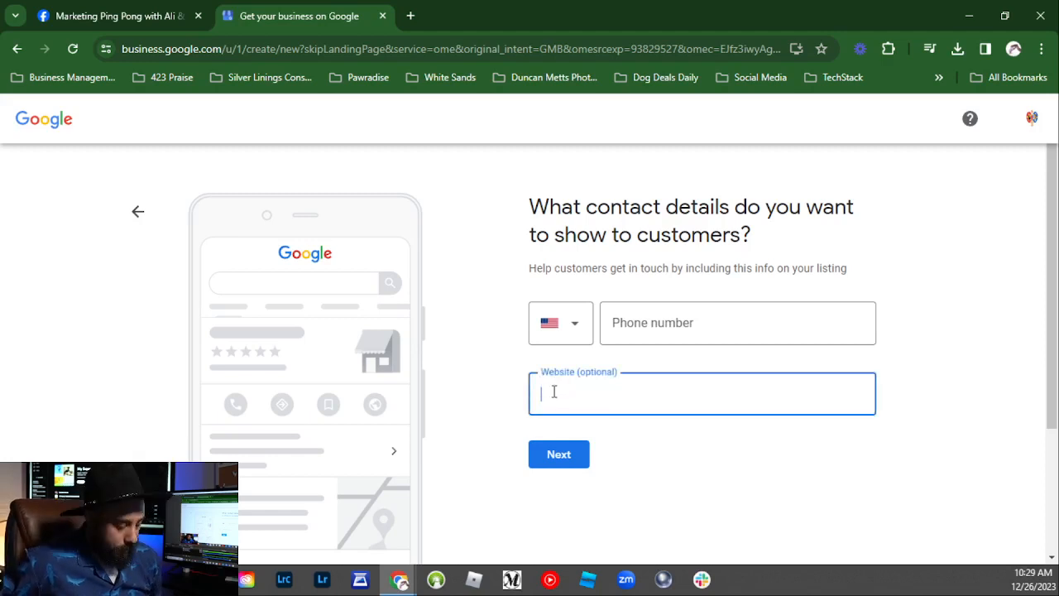
text(https://www.facebook.com/marketing.ping.pong)
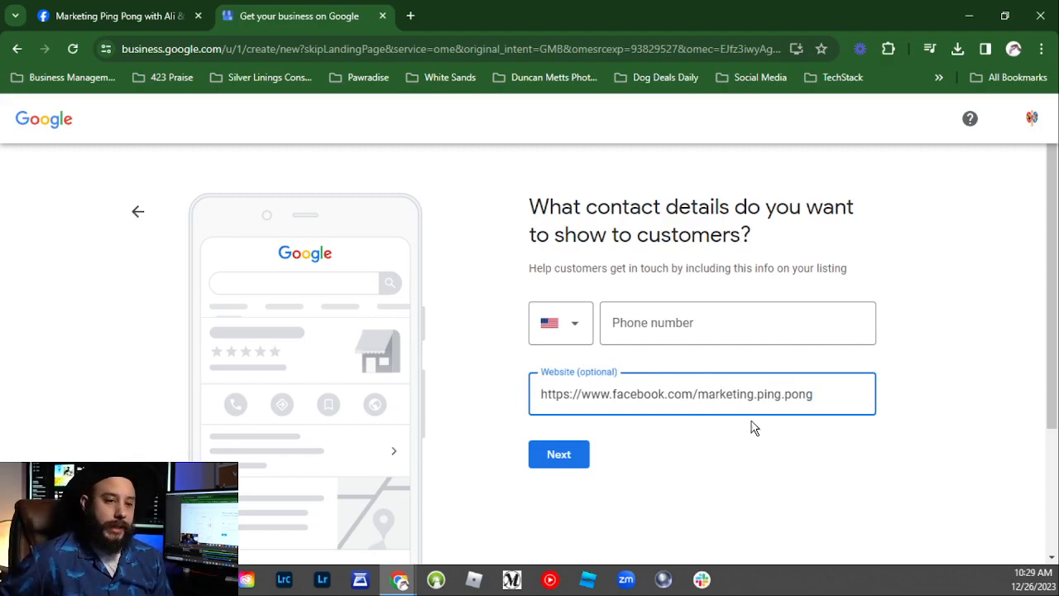
click(718, 330)
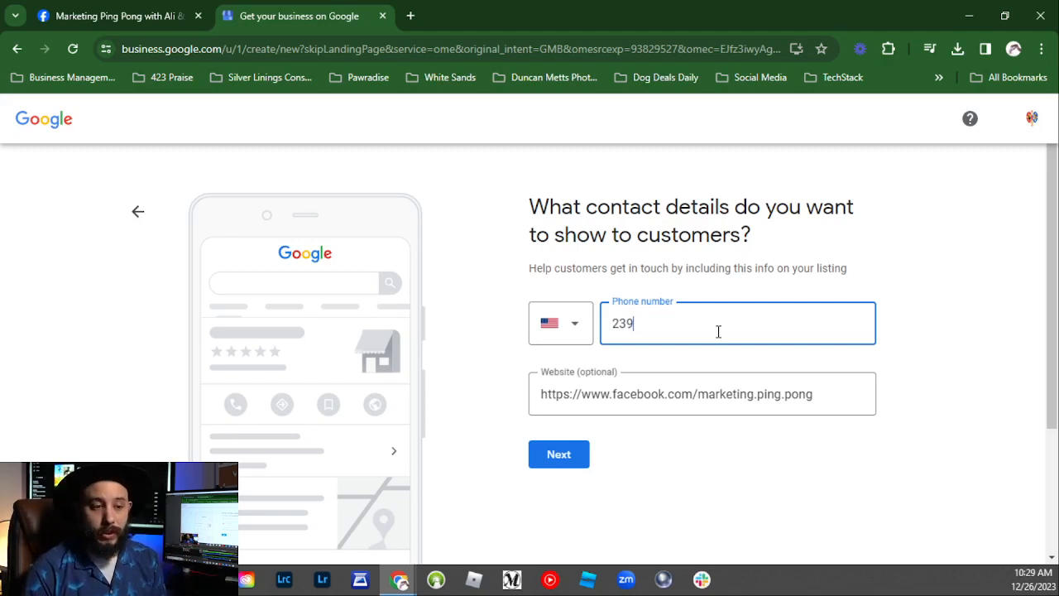
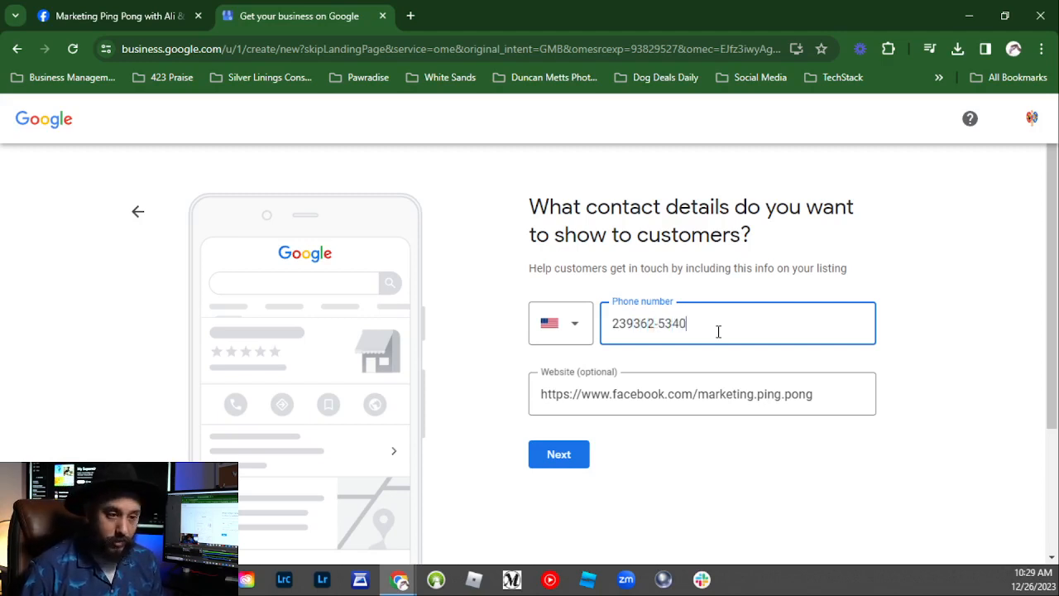
click(634, 324)
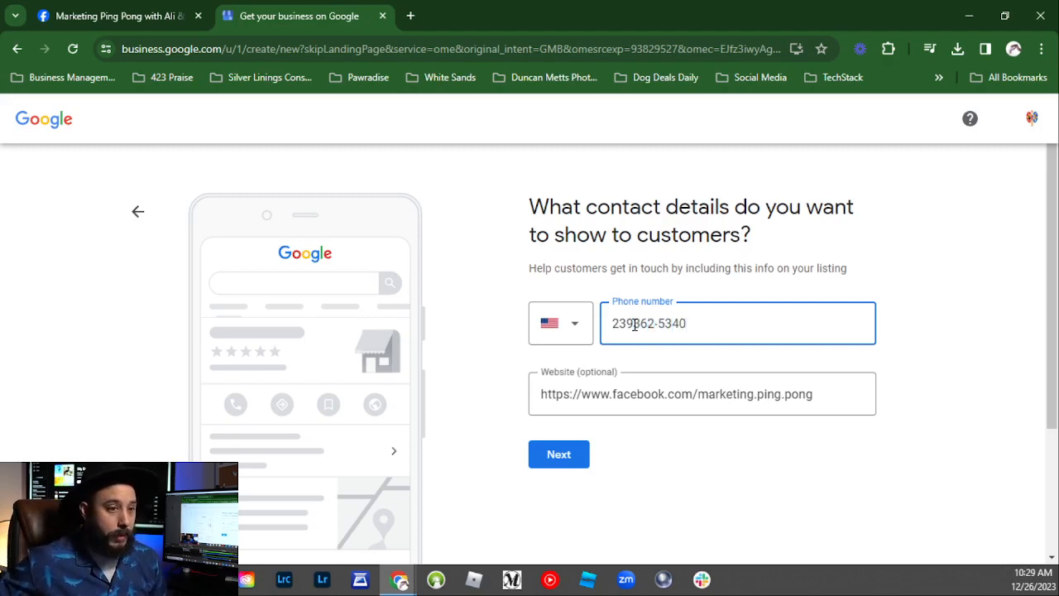
key(BackSpace)
text(-)
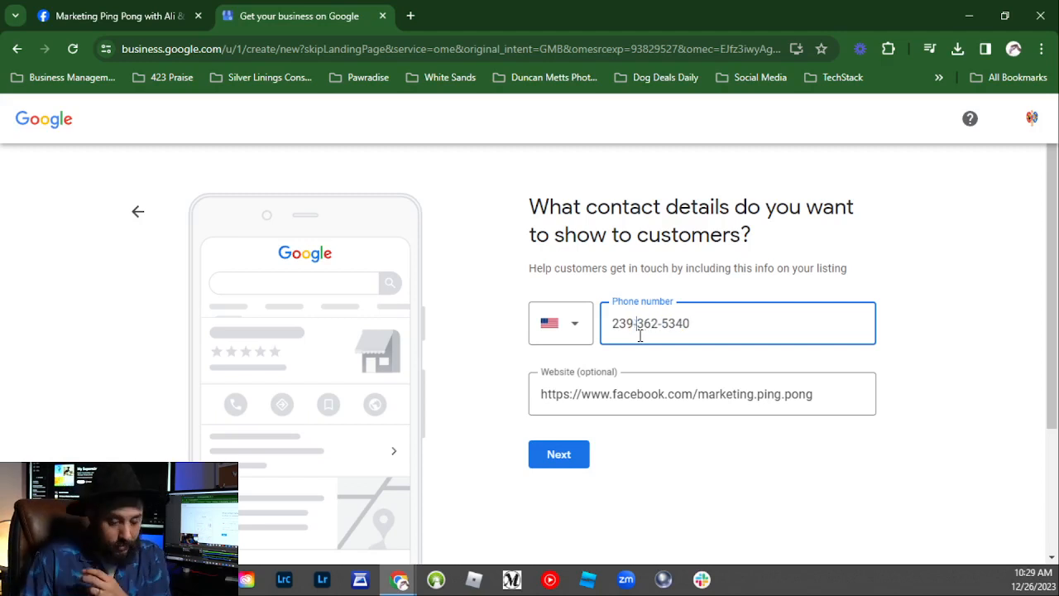
click(454, 360)
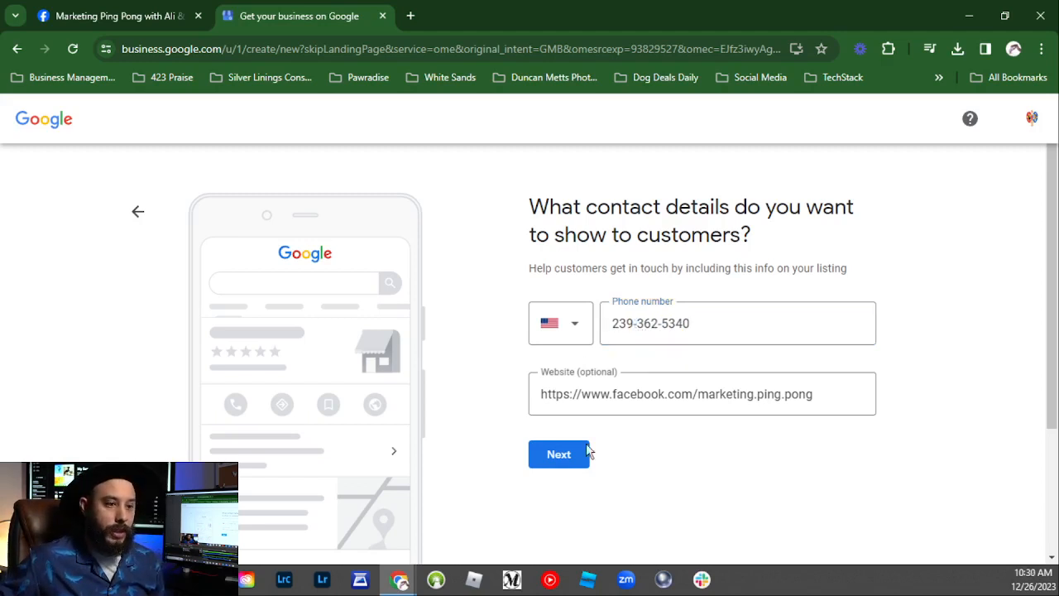
click(583, 470)
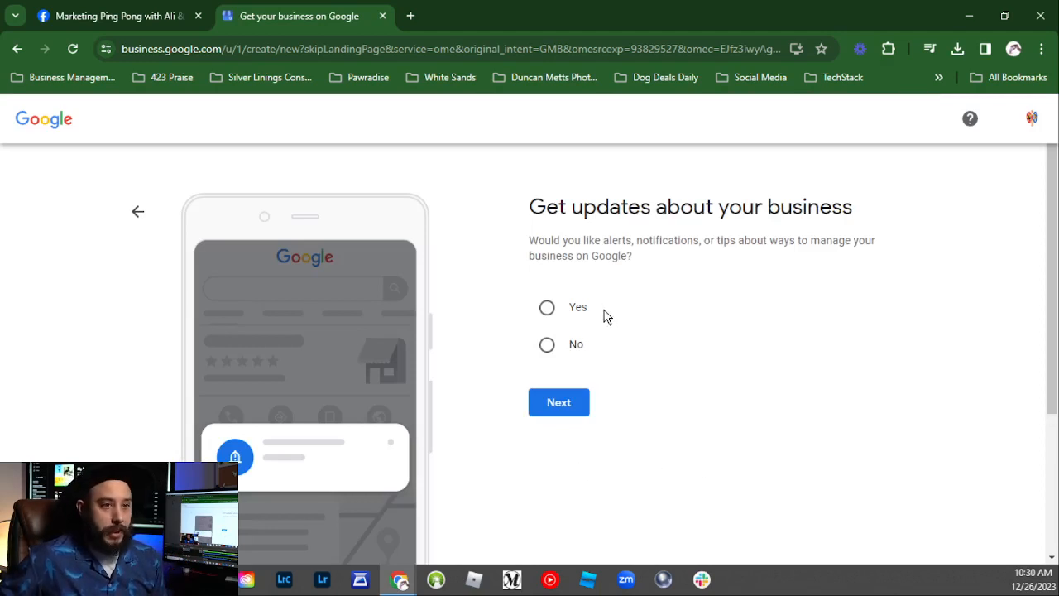
Step: Choose Yes for business alerts and tips, then proceed to verification
click(577, 313)
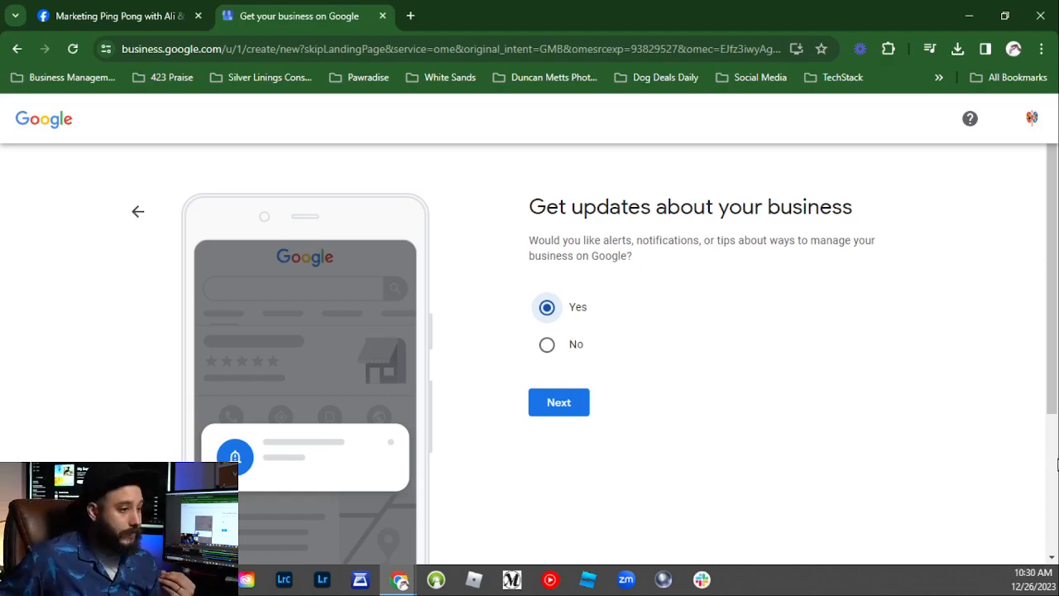
click(571, 411)
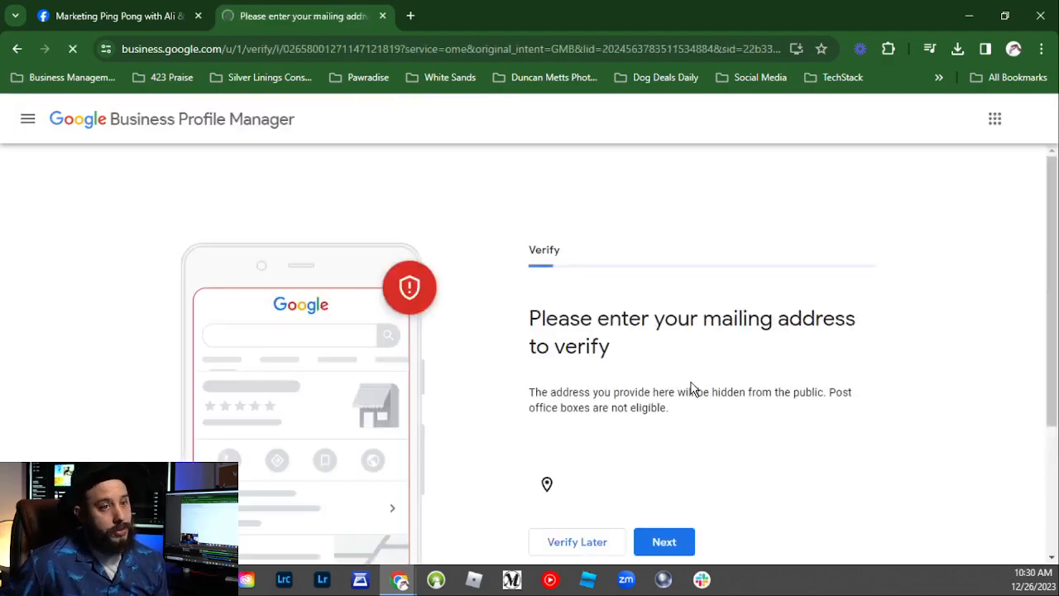
scroll(815, 321, down, 3)
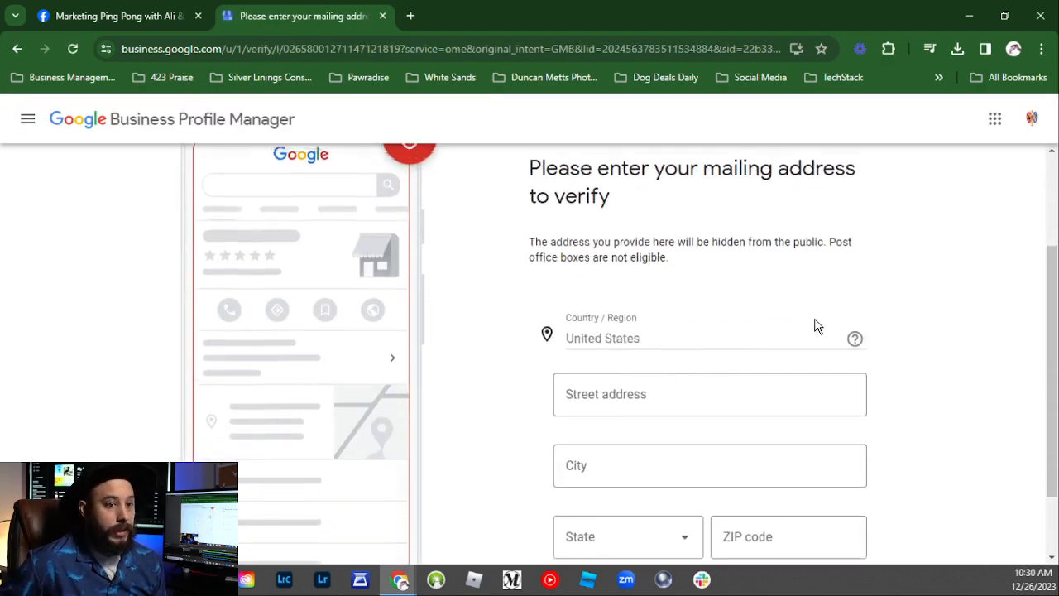
scroll(818, 323, up, 3)
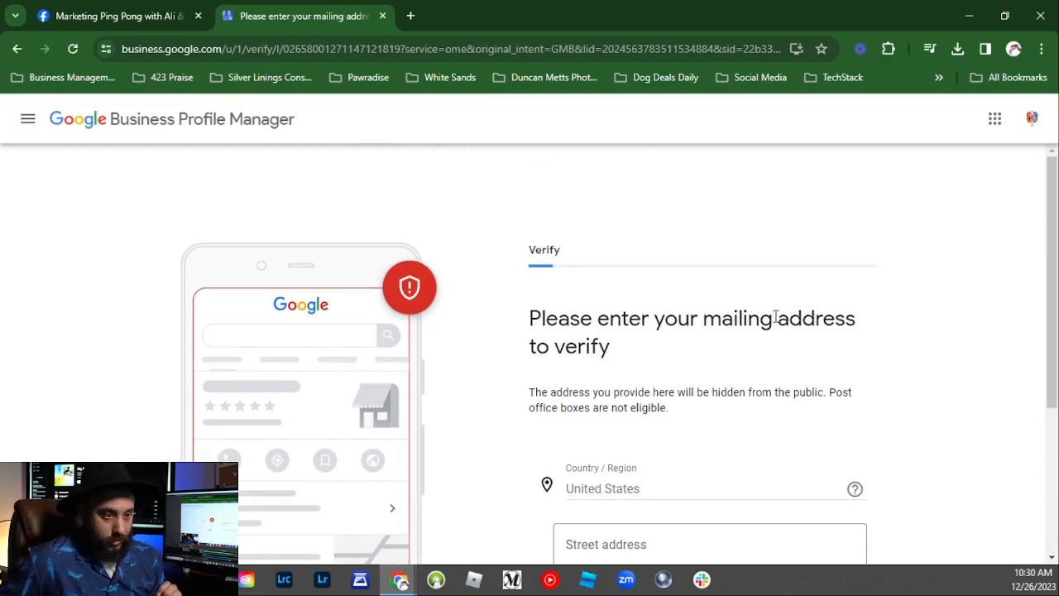
scroll(776, 318, down, 2)
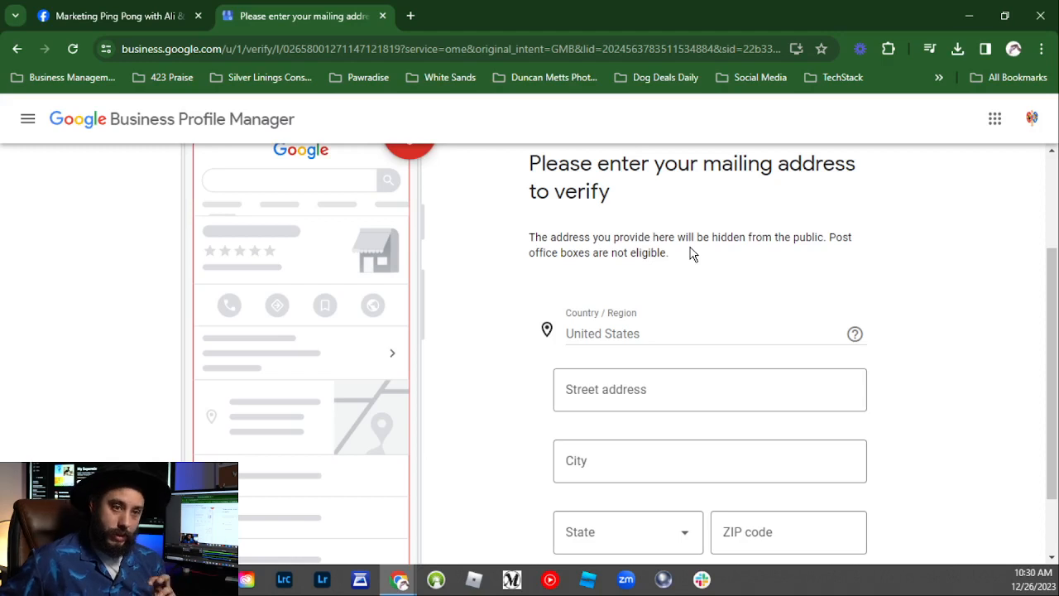
scroll(687, 253, up, 2)
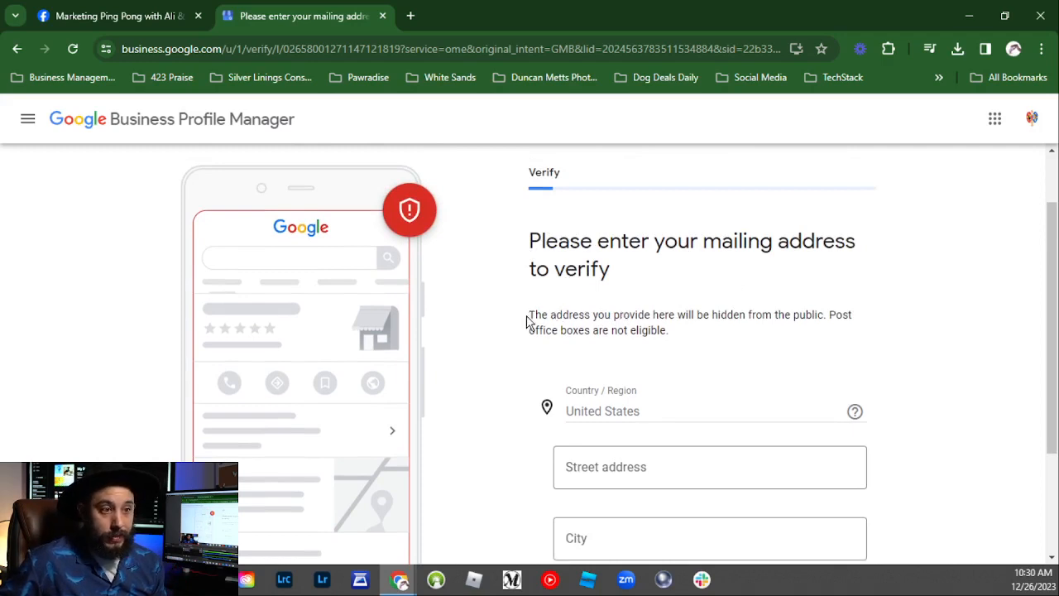
drag(527, 322, 830, 311)
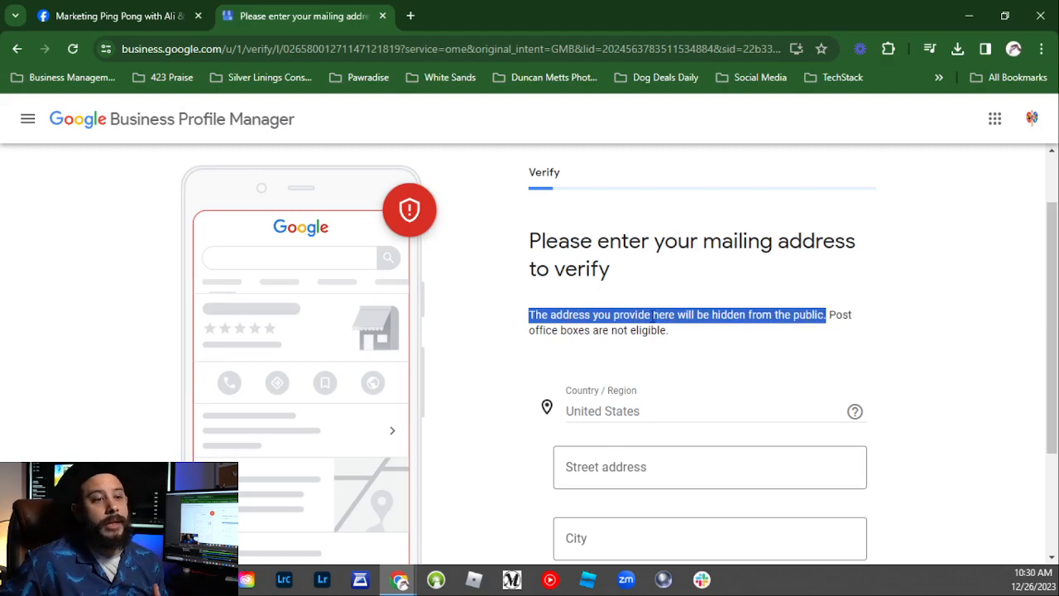
click(620, 333)
drag(830, 314, 824, 335)
click(645, 317)
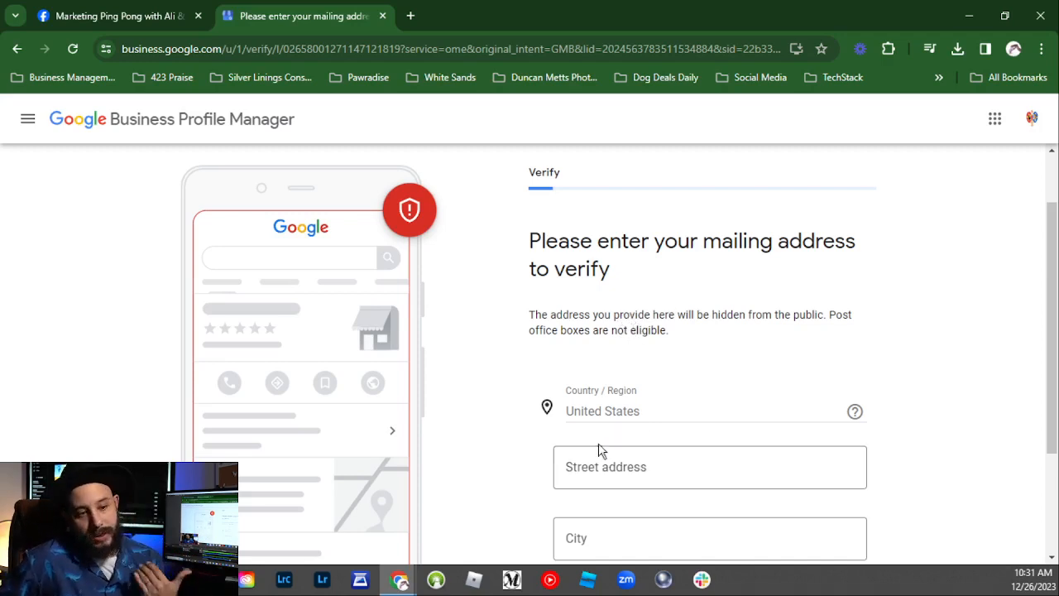
Step: Fill the mailing address from the saved autofill entry, set State to Florida, and submit it
click(679, 467)
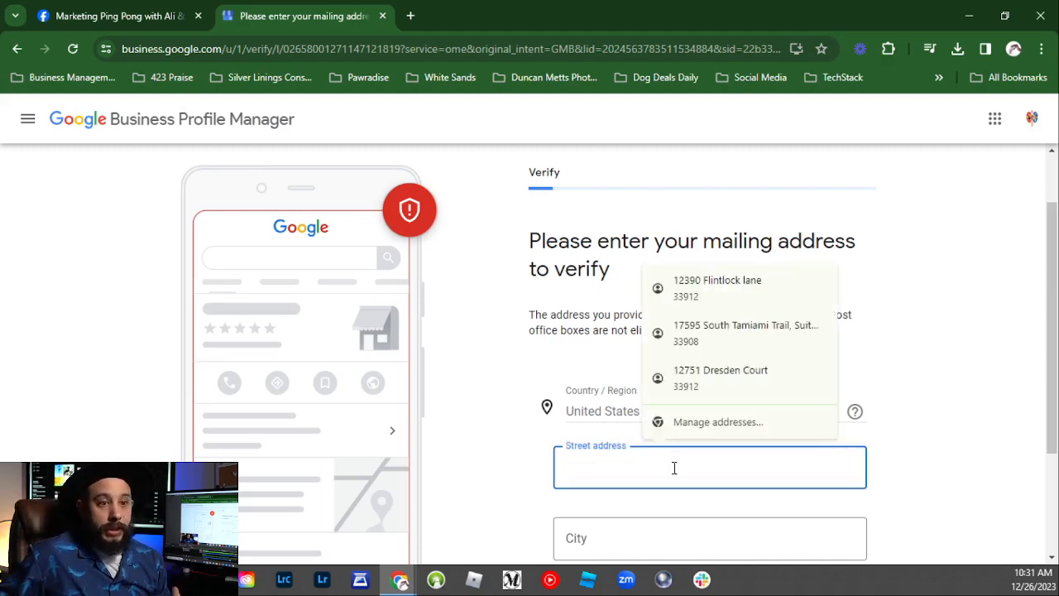
click(717, 291)
scroll(581, 267, down, 3)
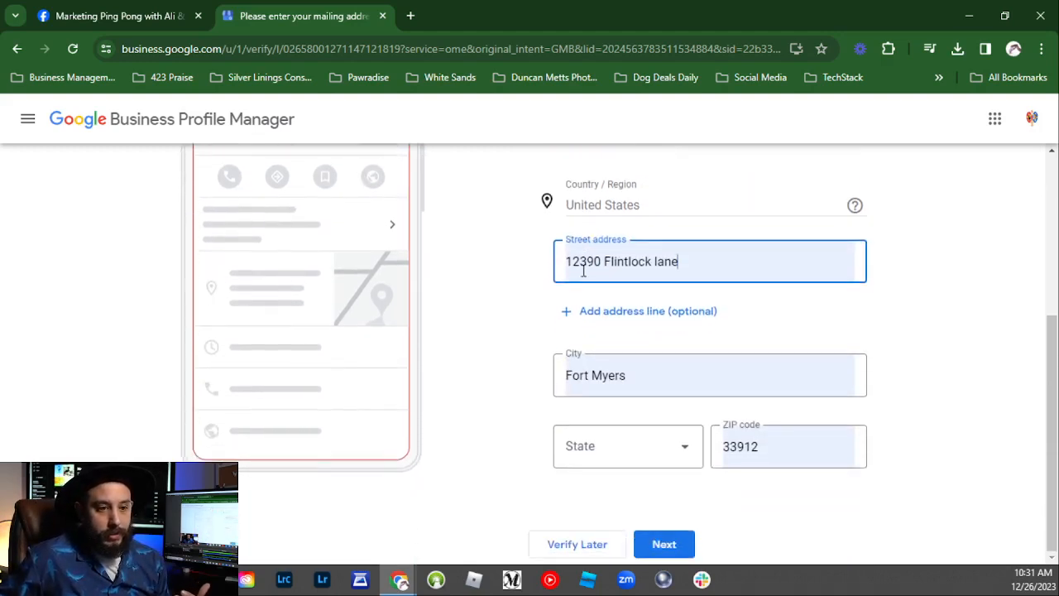
click(643, 445)
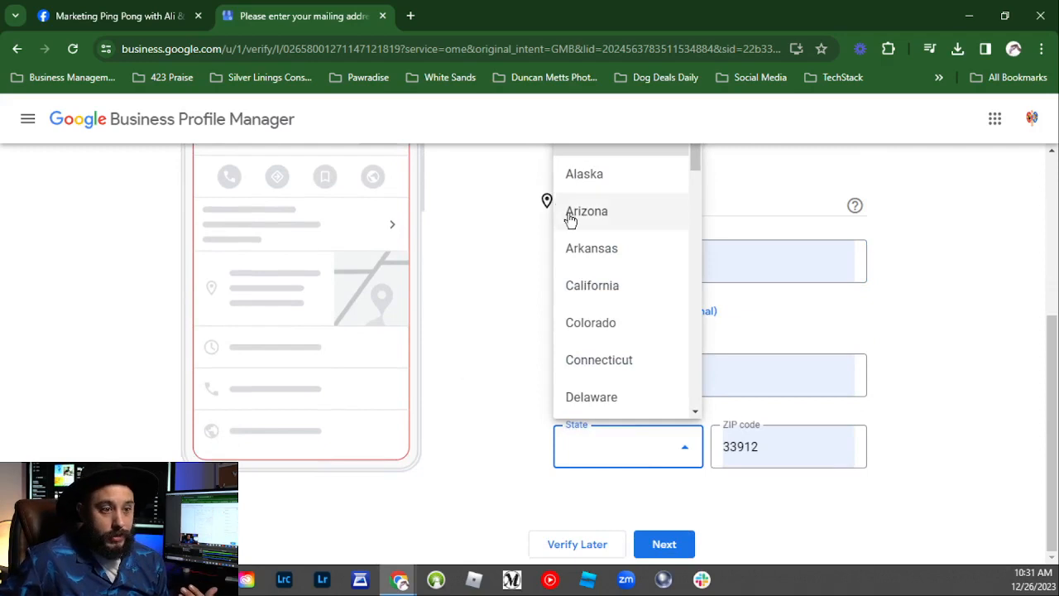
scroll(622, 307, down, 3)
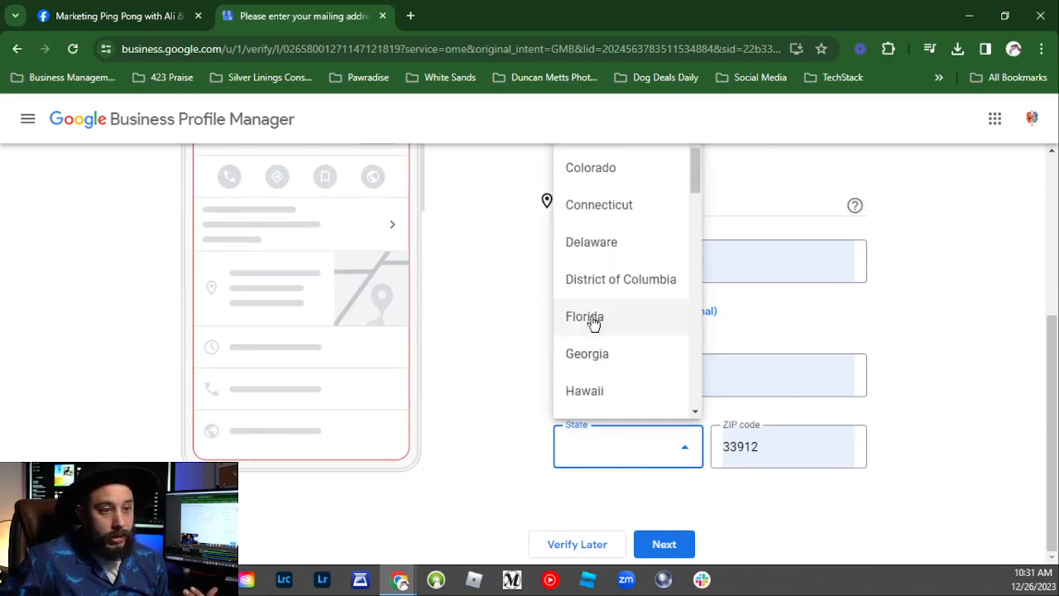
click(592, 324)
click(699, 517)
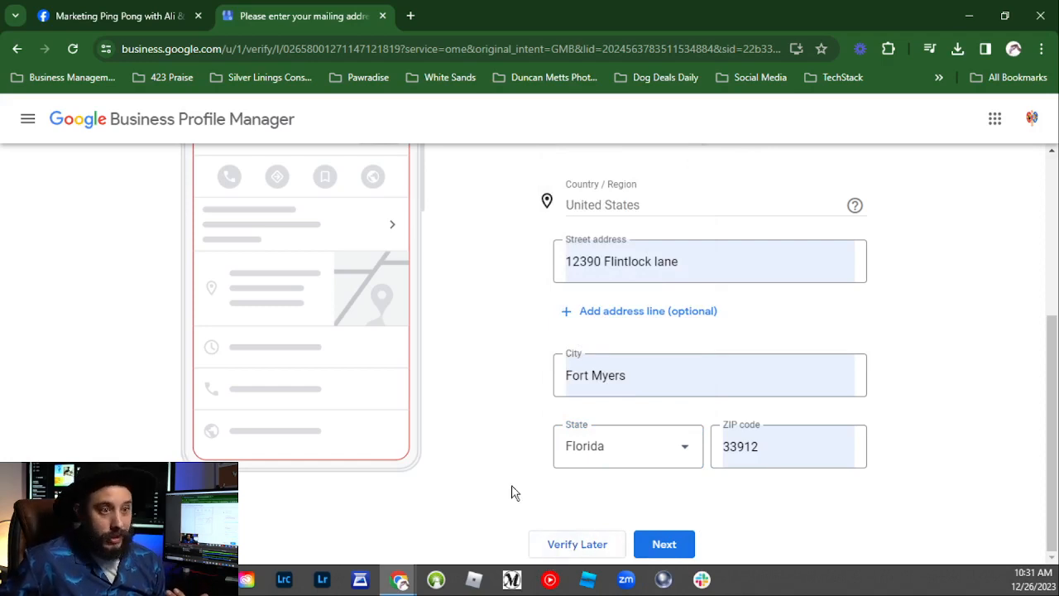
scroll(491, 451, up, 2)
scroll(492, 451, up, 1)
scroll(490, 452, down, 3)
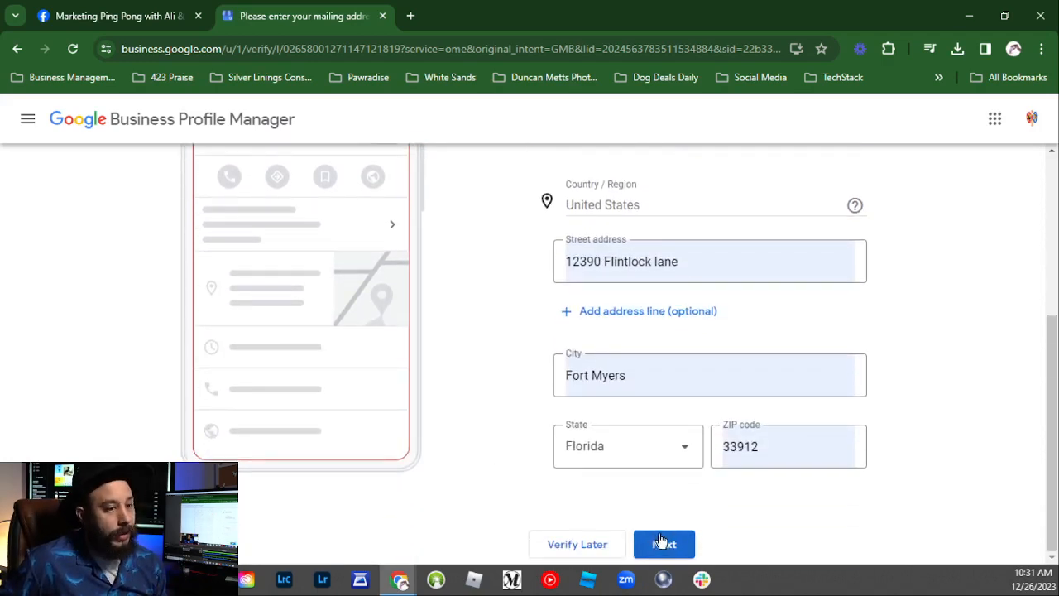
click(660, 542)
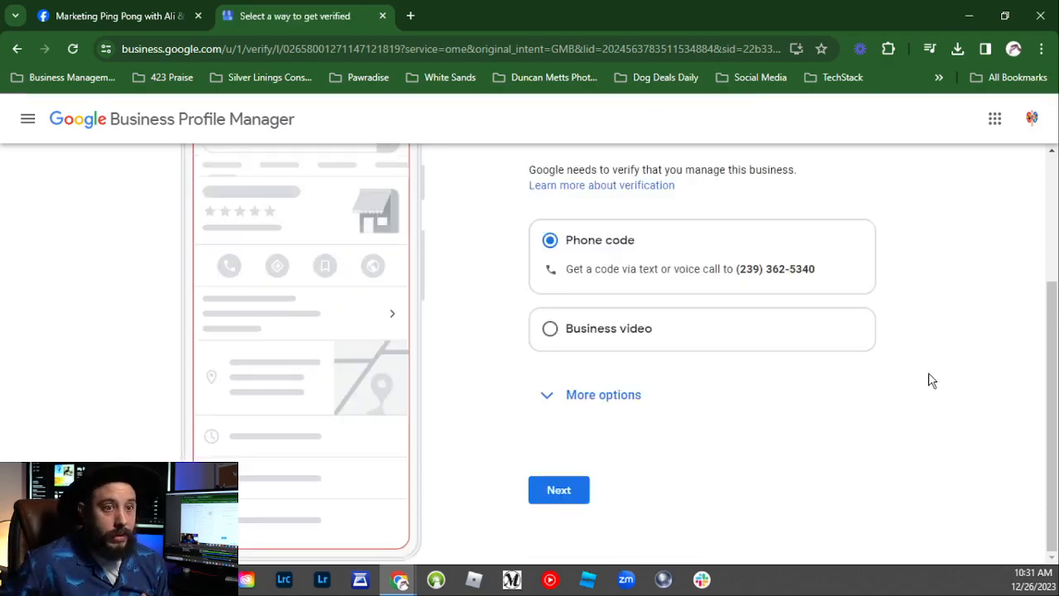
Step: Reveal the extra verification options, keep Phone code to the business phone, and continue
scroll(596, 264, up, 3)
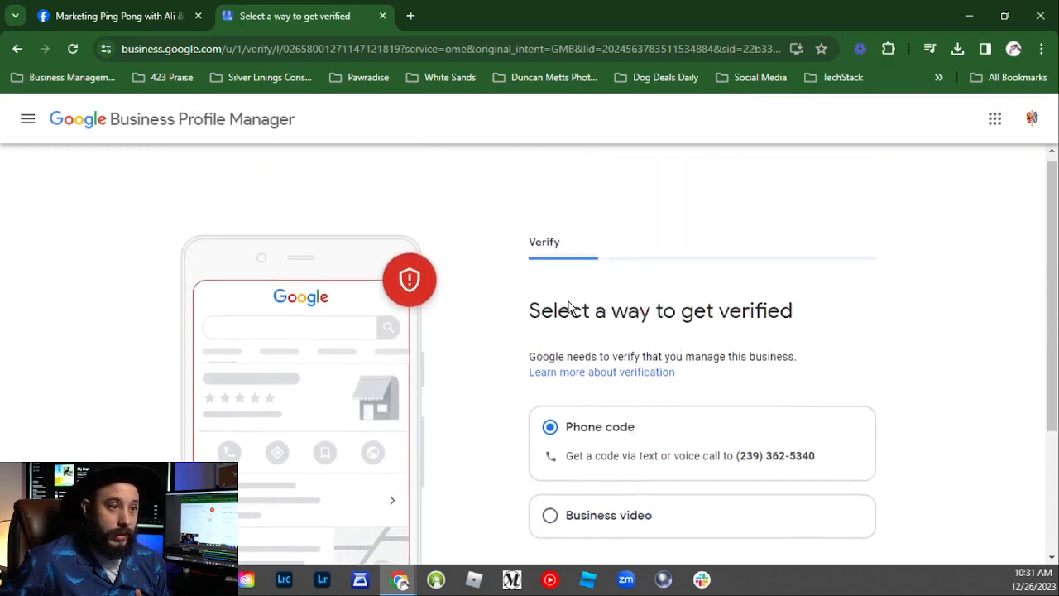
drag(532, 318, 799, 365)
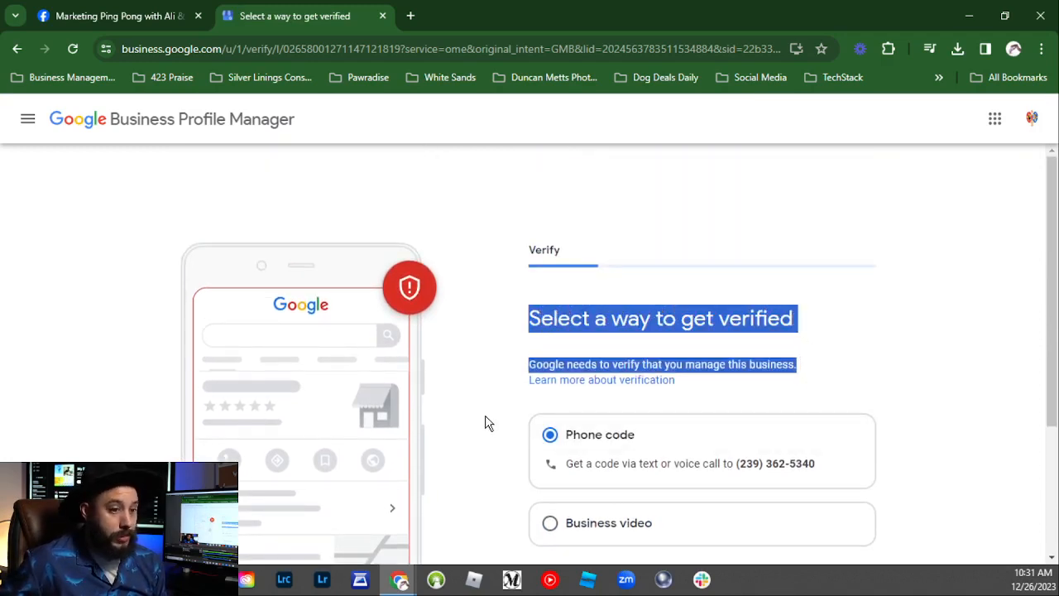
scroll(485, 422, down, 2)
click(548, 436)
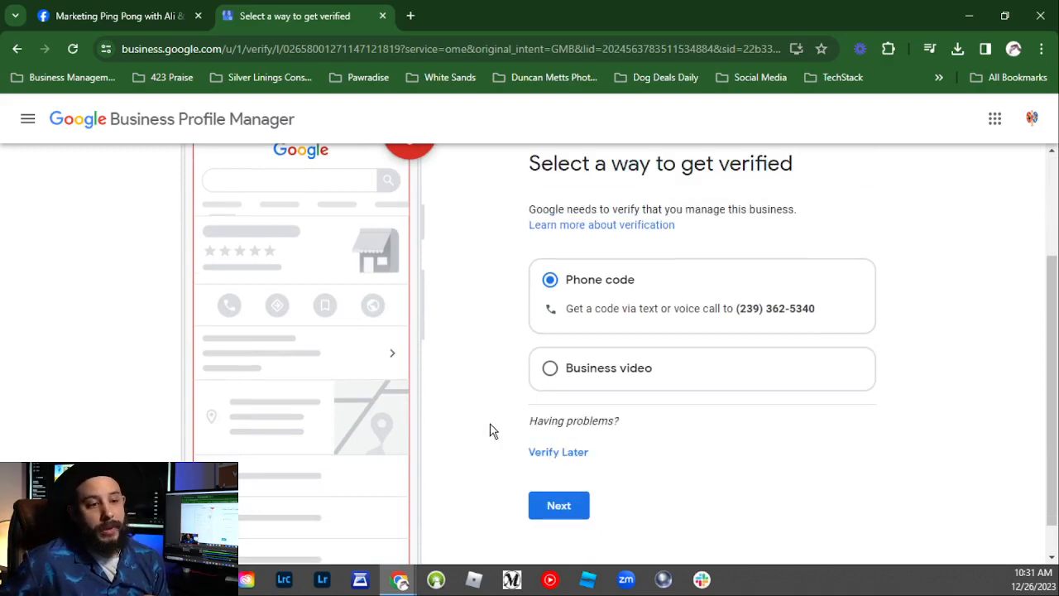
scroll(503, 320, up, 1)
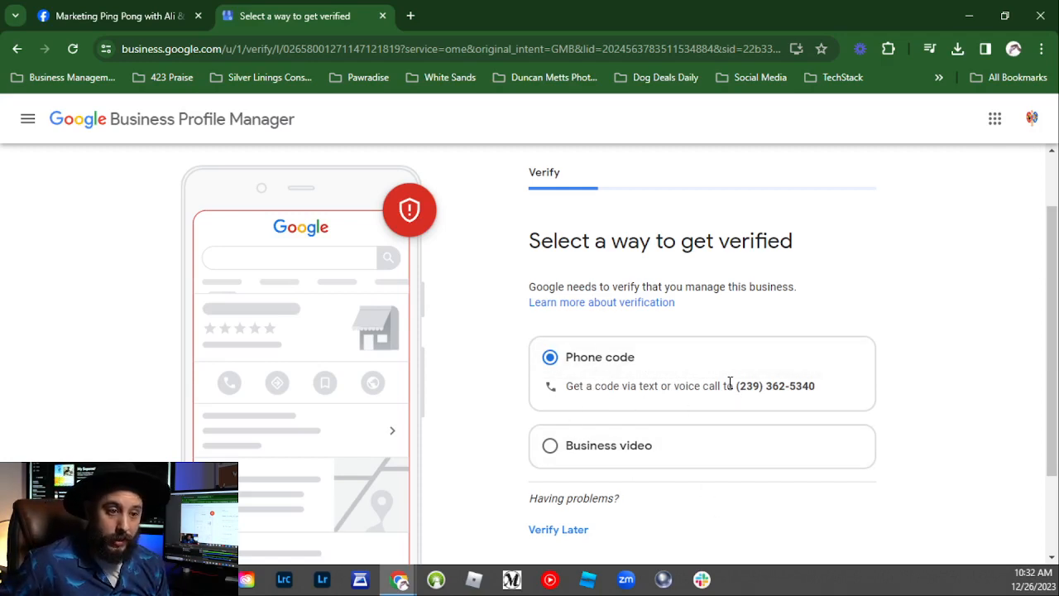
drag(745, 395, 816, 387)
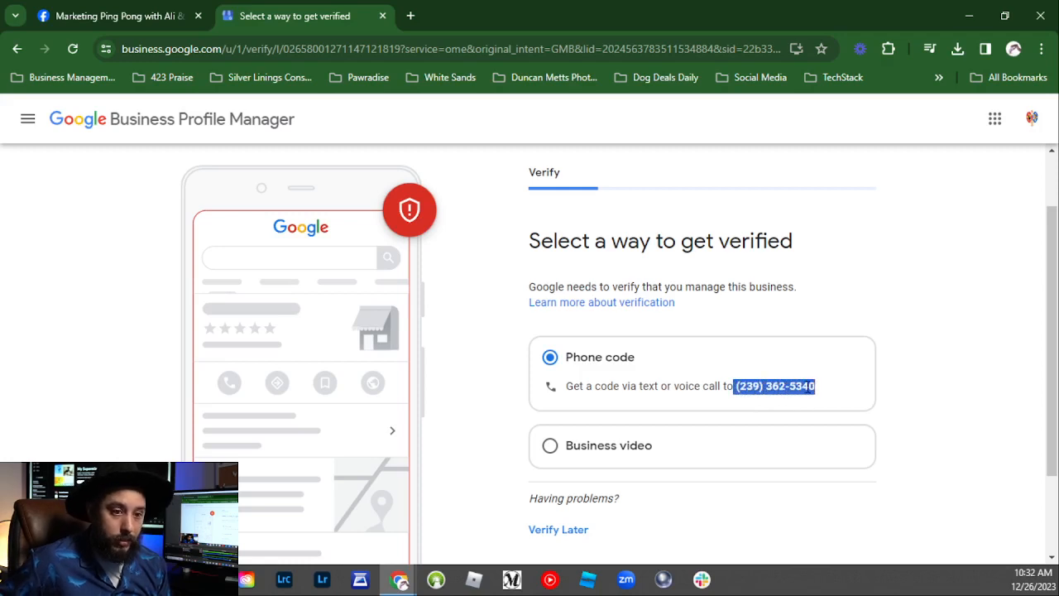
click(742, 389)
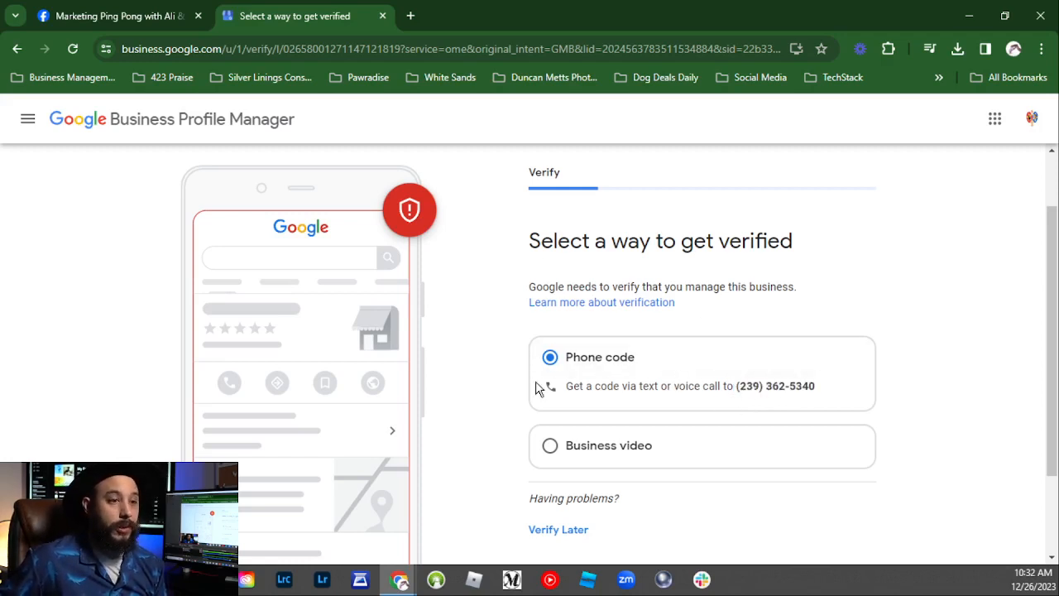
scroll(526, 368, down, 2)
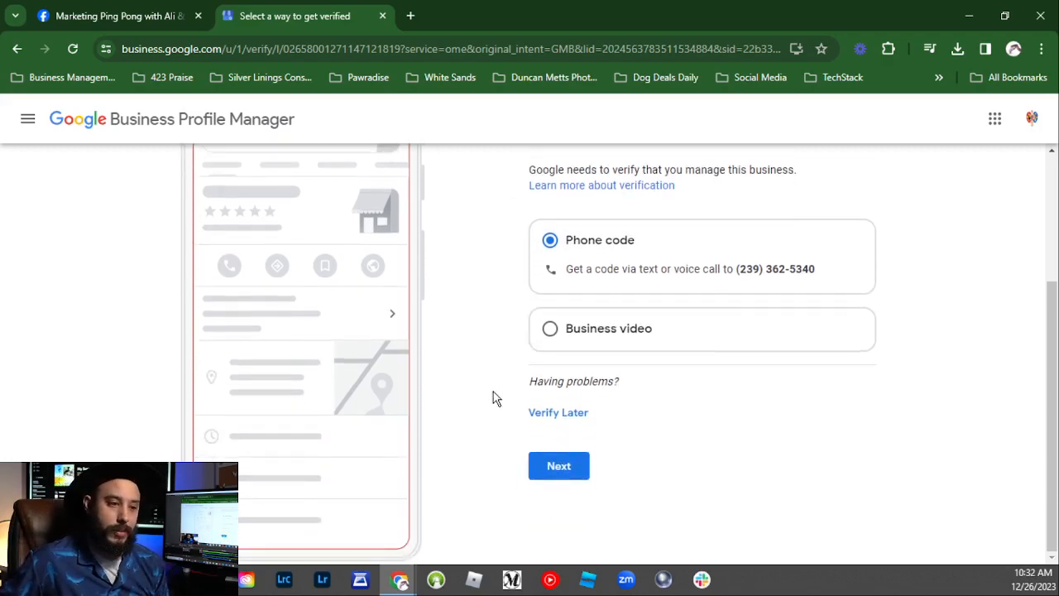
click(551, 476)
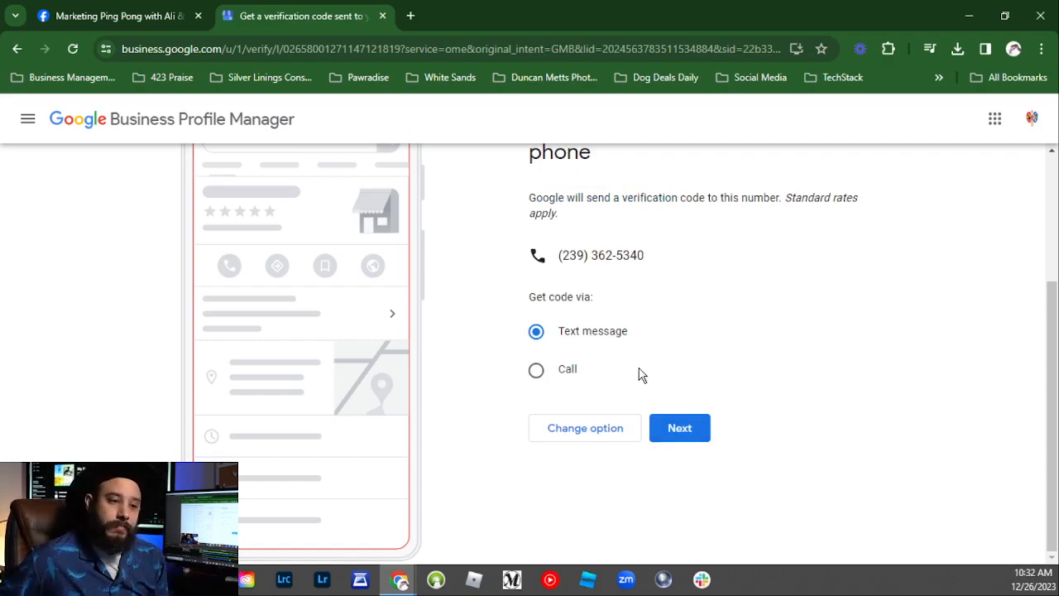
Step: Have the code sent by text message, enter the 6-digit code, and verify the business
click(679, 440)
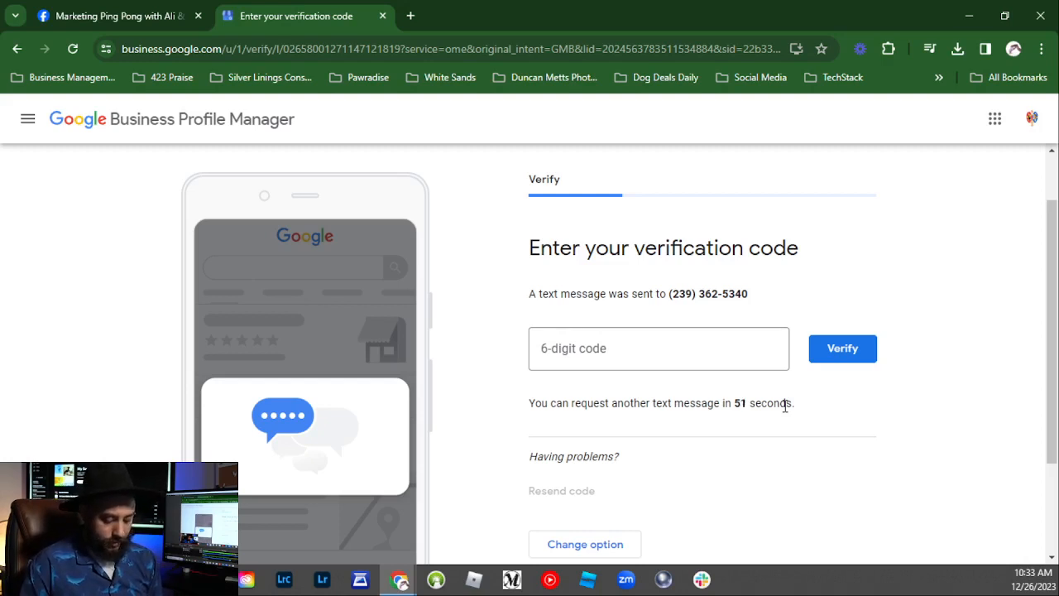
click(688, 342)
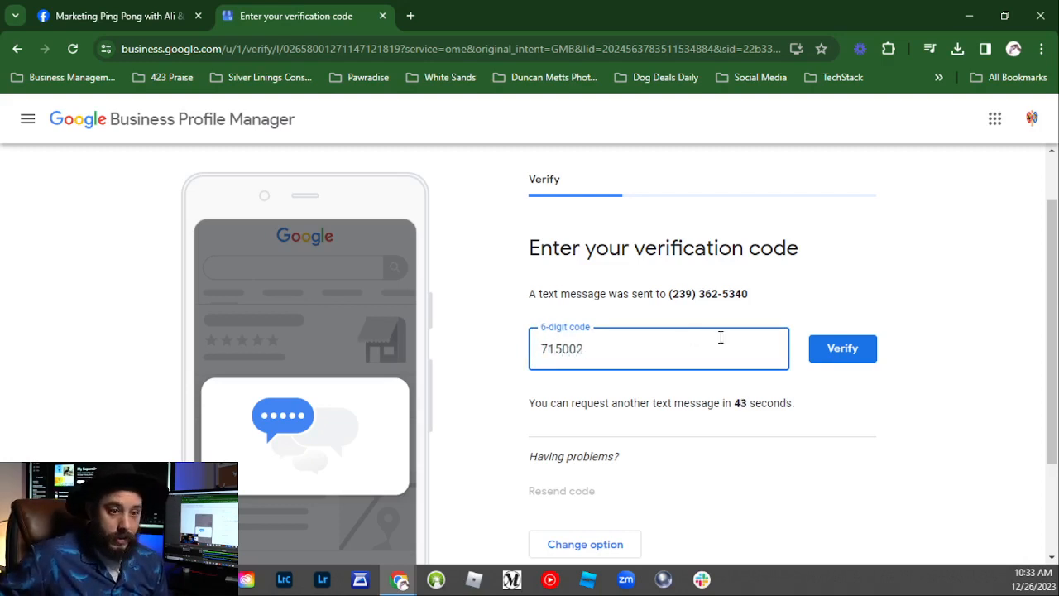
click(865, 358)
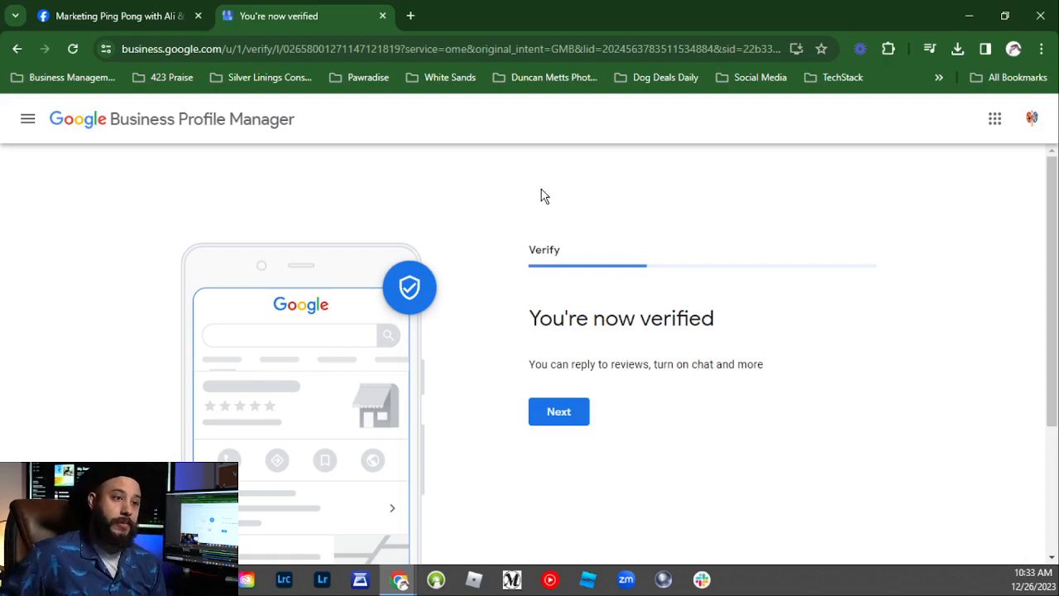
drag(527, 252, 568, 260)
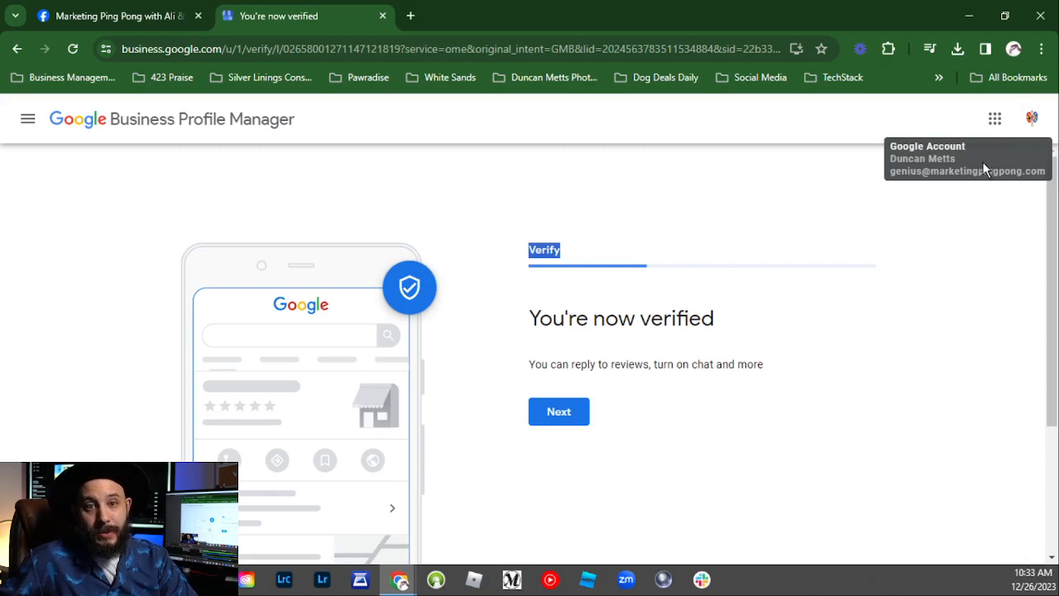
drag(892, 170, 1038, 170)
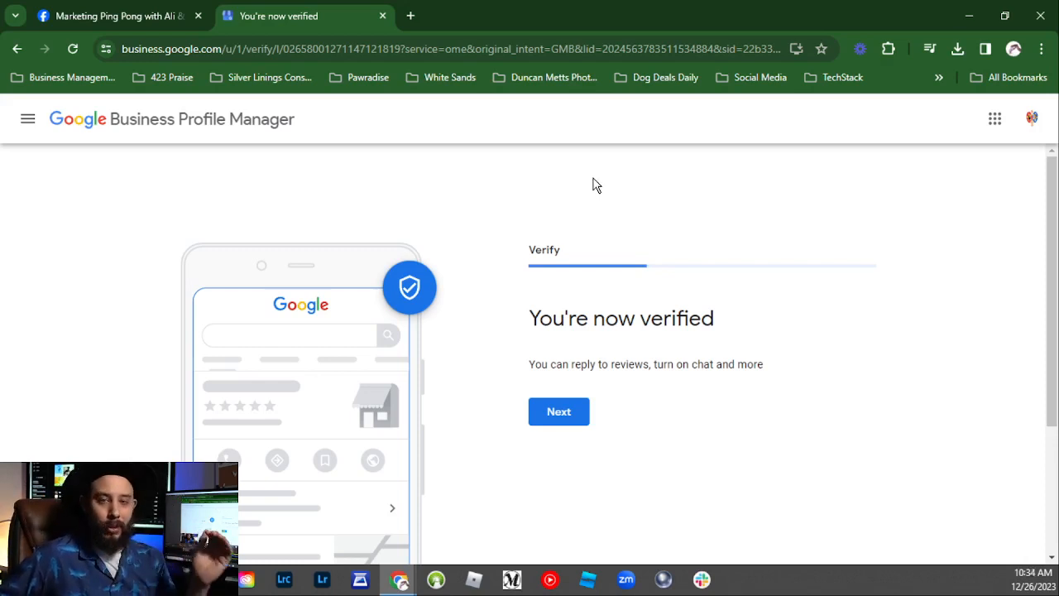
click(559, 424)
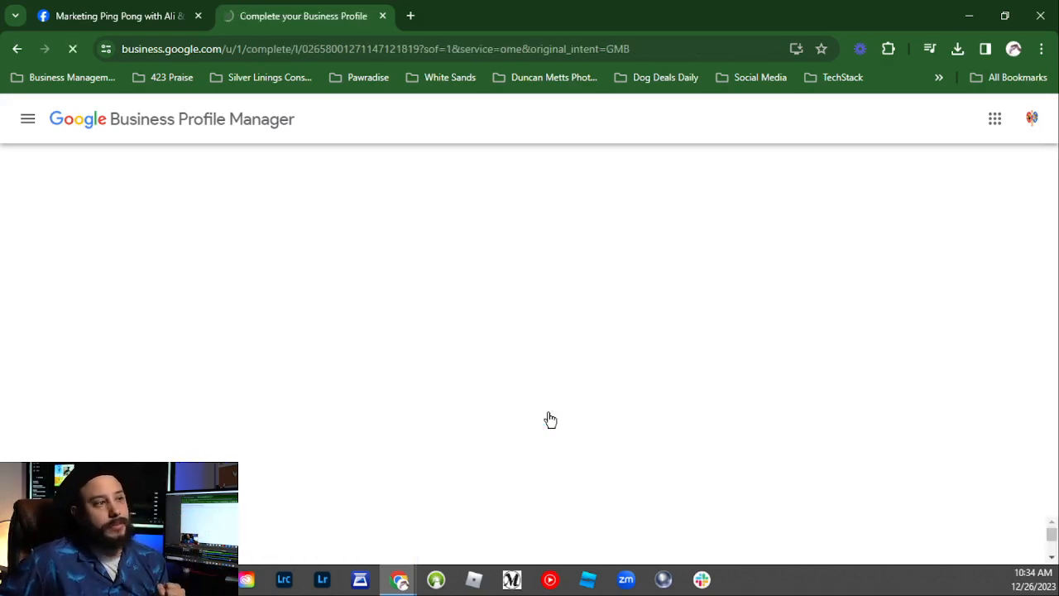
Step: Leave every day, including Sunday, Closed and skip adding business hours
scroll(475, 373, down, 3)
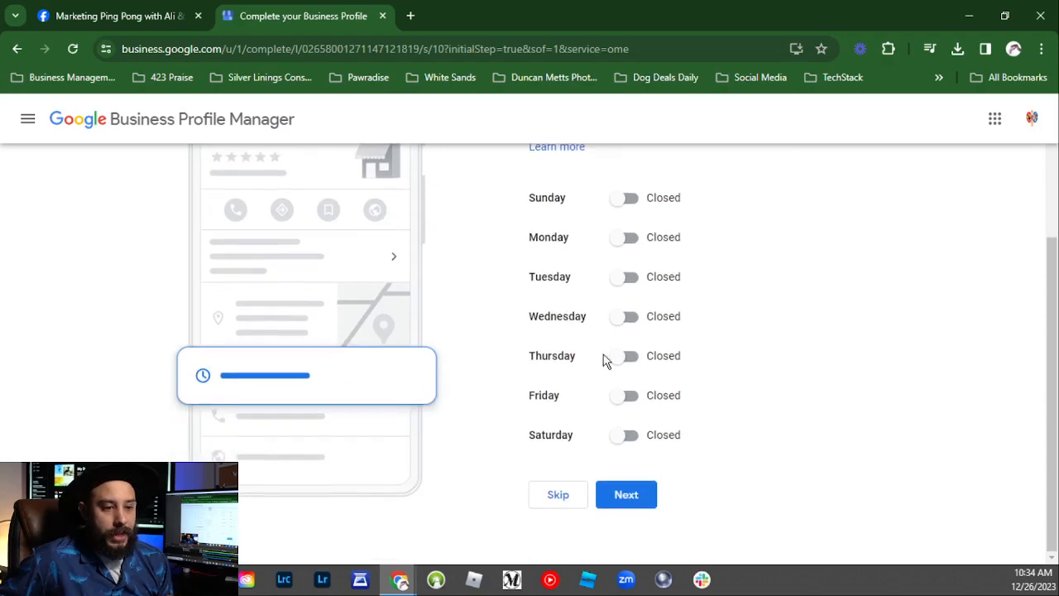
scroll(633, 352, up, 2)
click(633, 352)
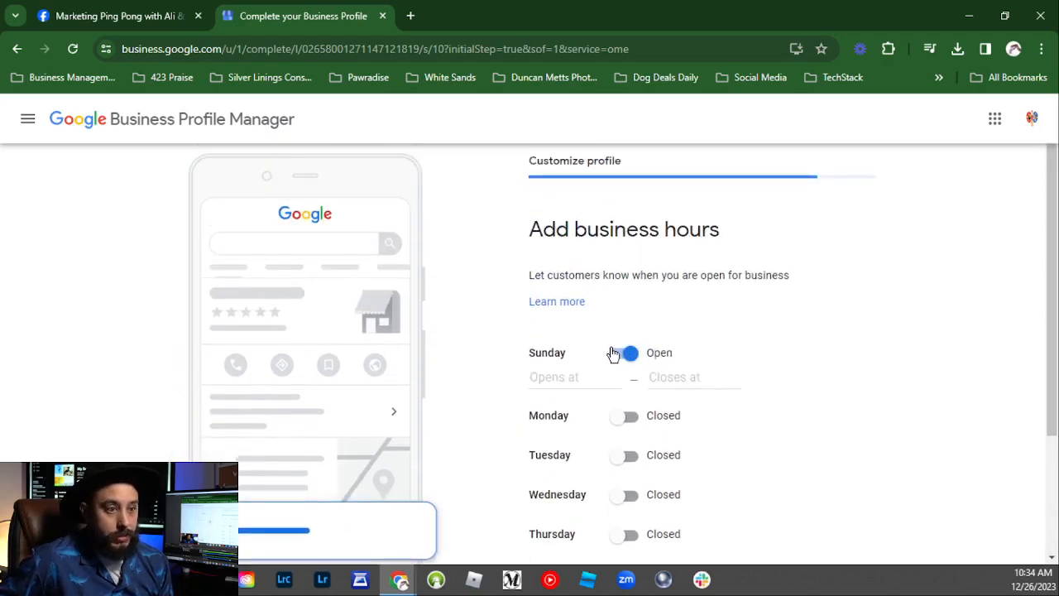
click(625, 361)
scroll(650, 386, down, 2)
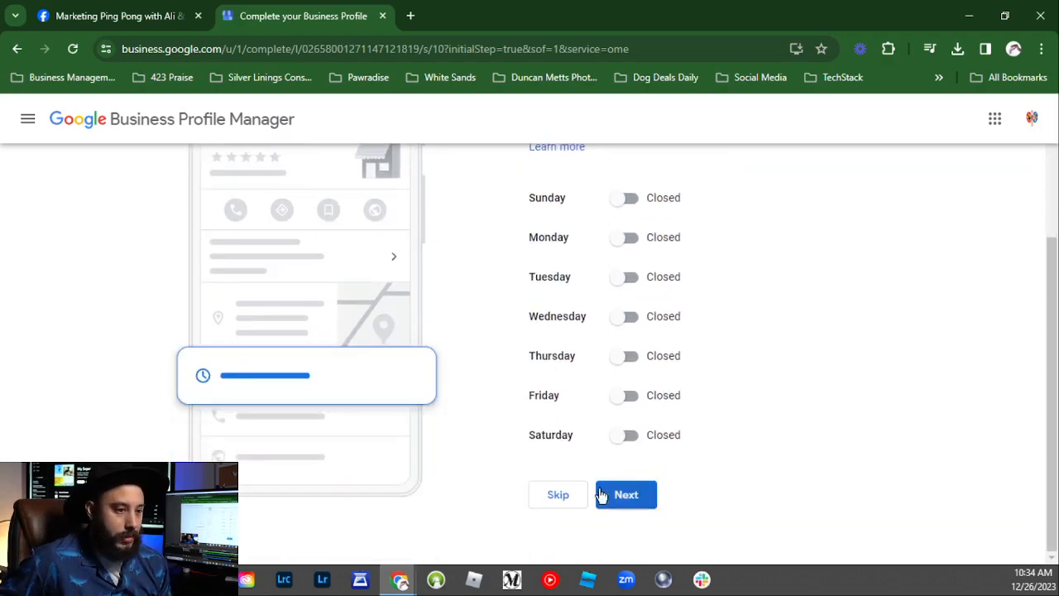
click(569, 508)
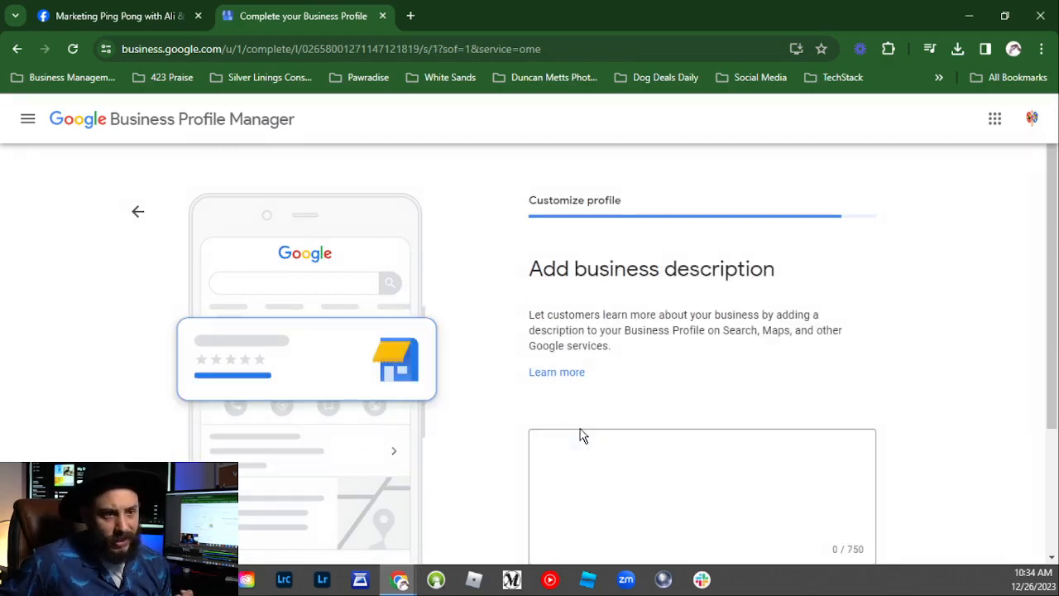
Step: Enter the description 'The absolute BEST marketing podcast on the planet.' with typos corrected
scroll(442, 406, down, 2)
scroll(523, 384, up, 2)
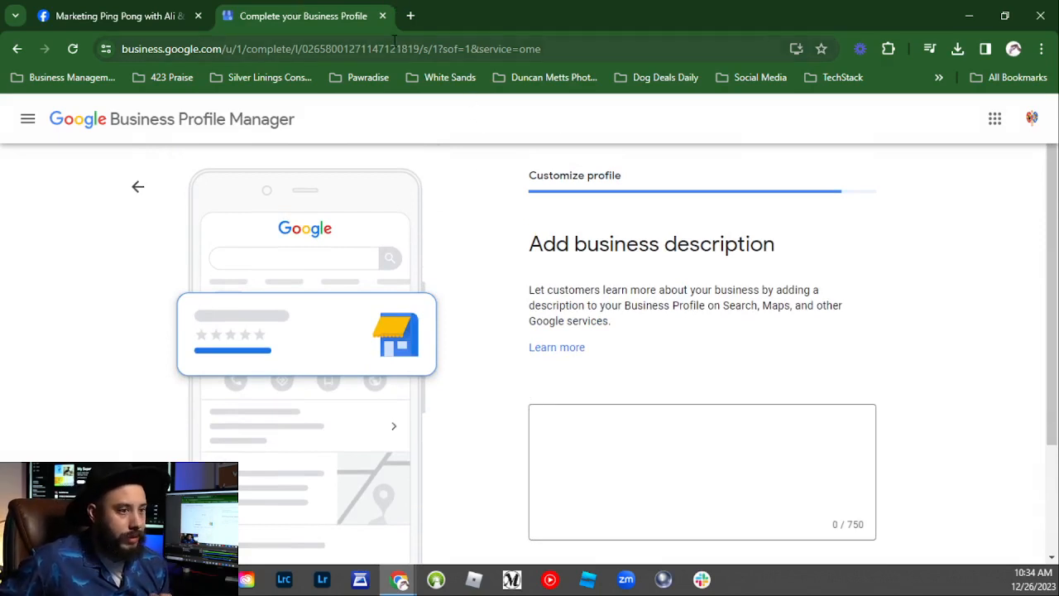
click(646, 461)
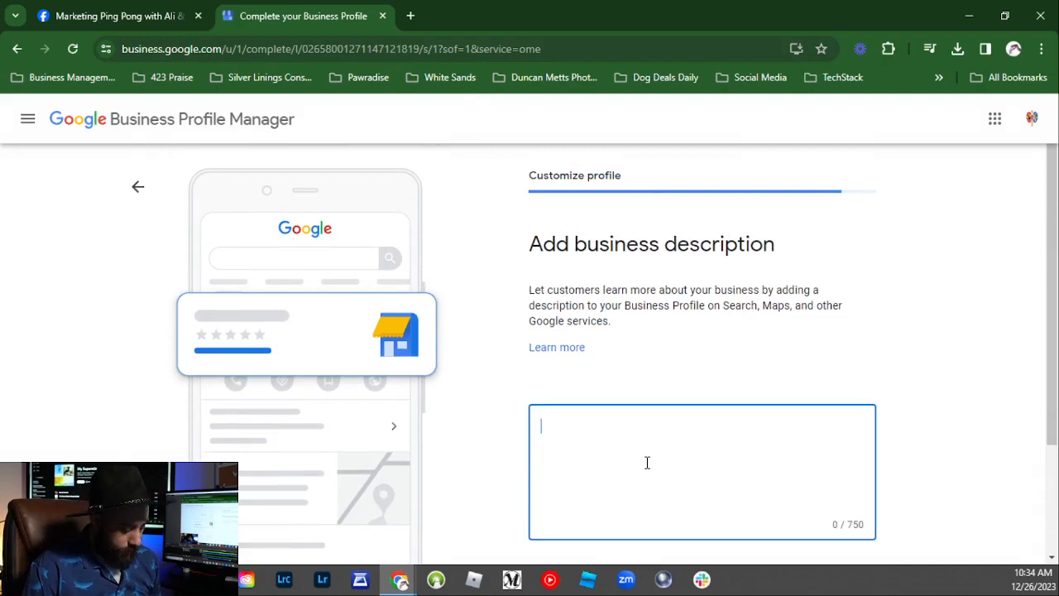
text(The)
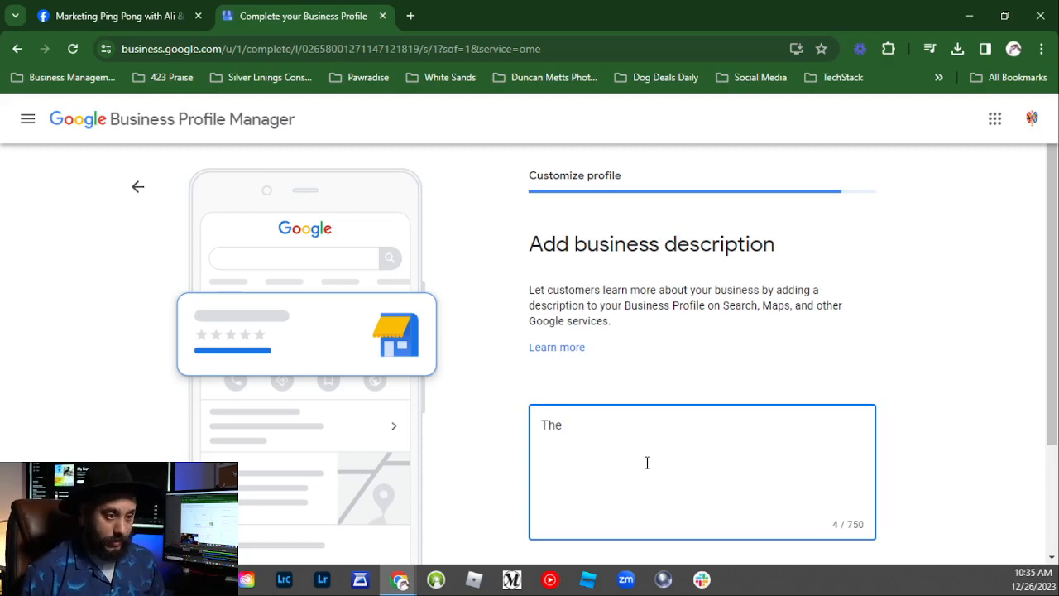
text(abs)
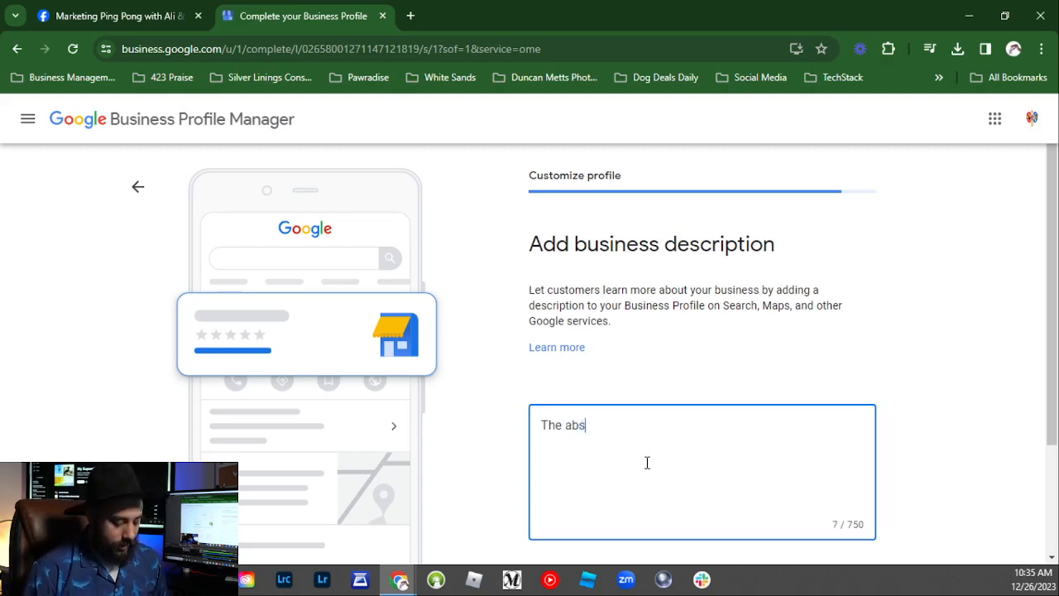
text(olute BE)
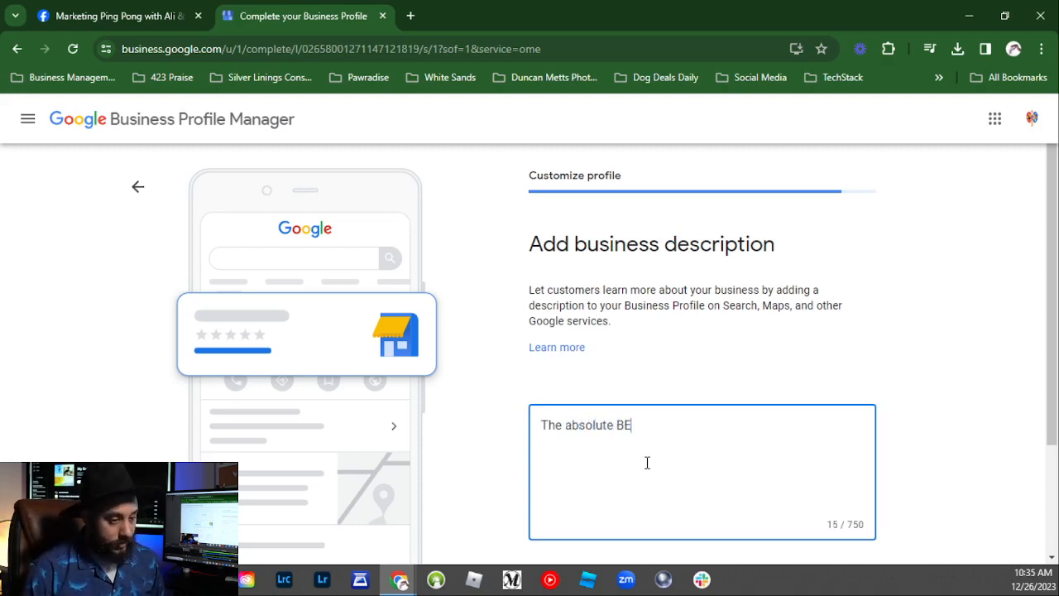
text(ST marketing )
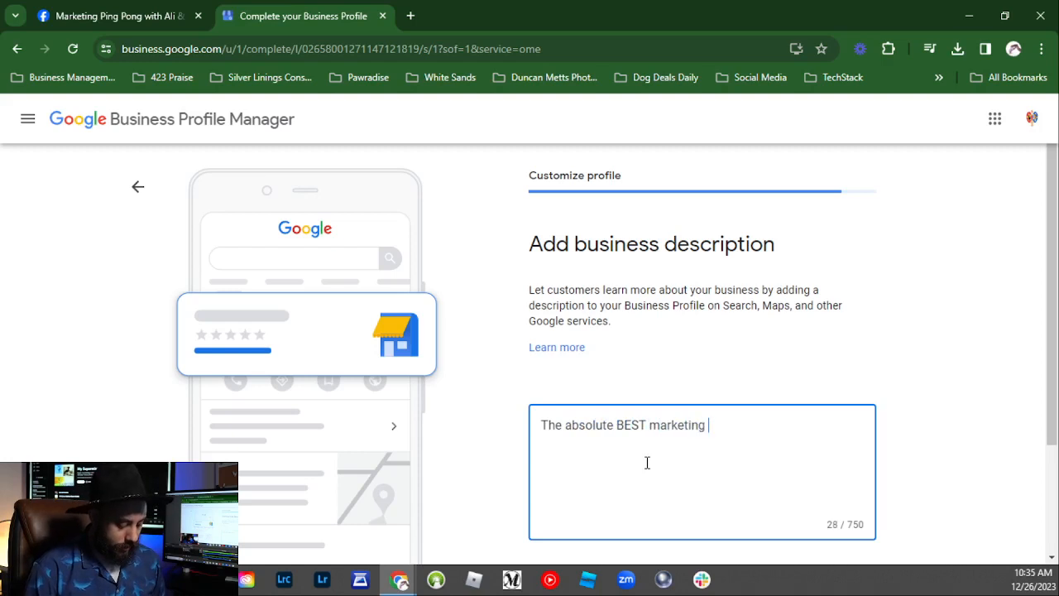
text(podcast in t)
key(BackSpace)
key(BackSpace)
key(BackSpace)
key(BackSpace)
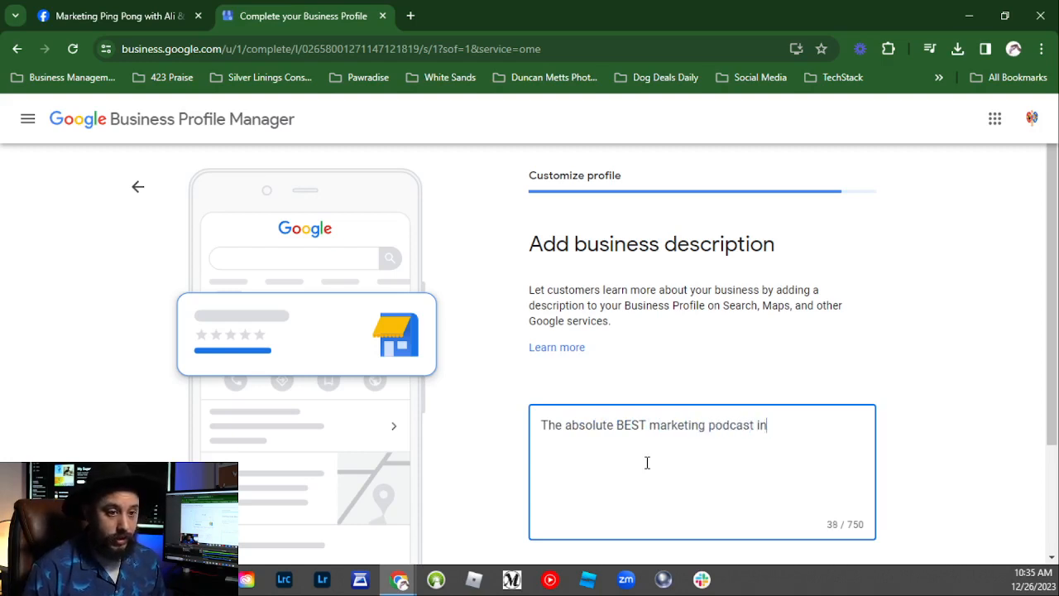
text(on the plants)
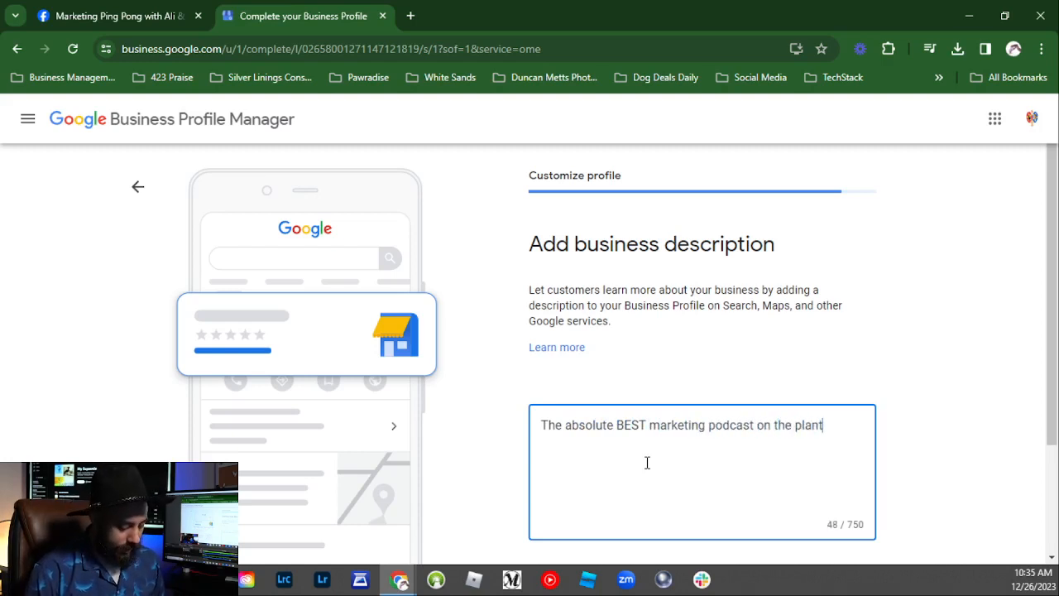
key(BackSpace)
key(BackSpace)
text(et.)
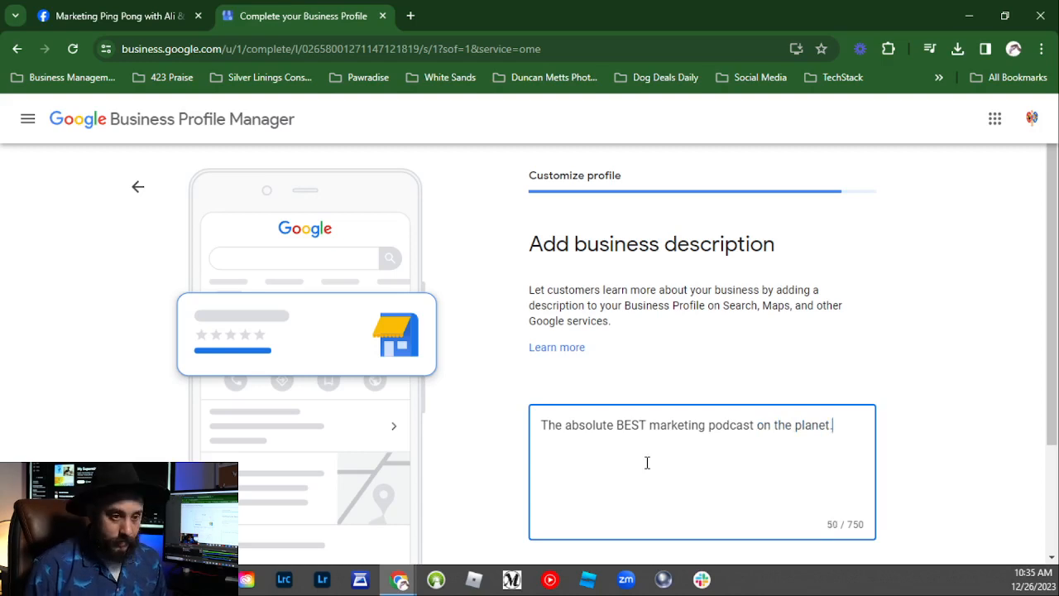
scroll(698, 418, down, 1)
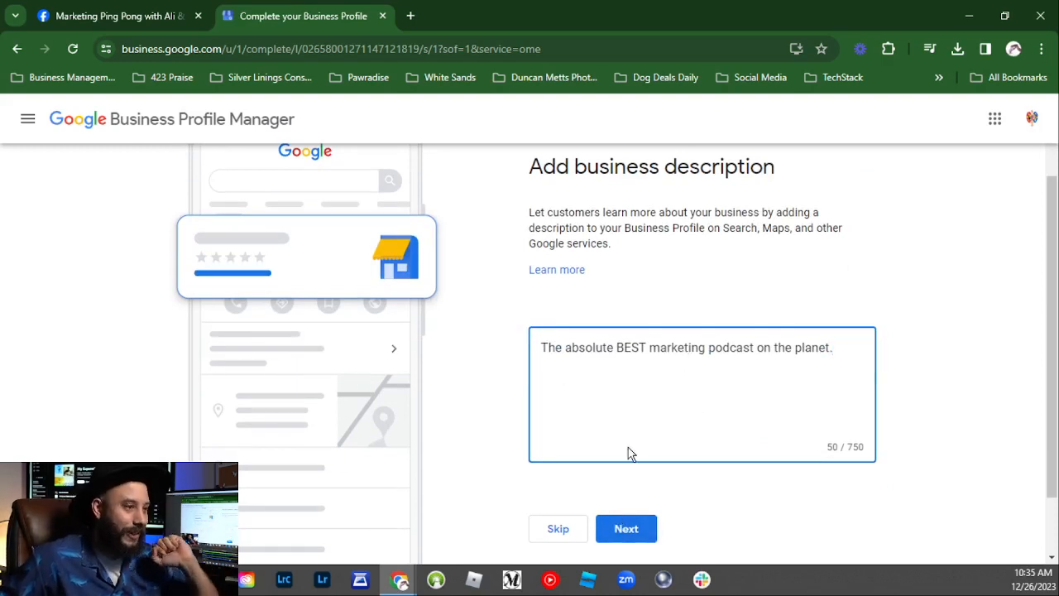
Step: Save the description, then skip the Add photos page without uploading any photos
click(640, 551)
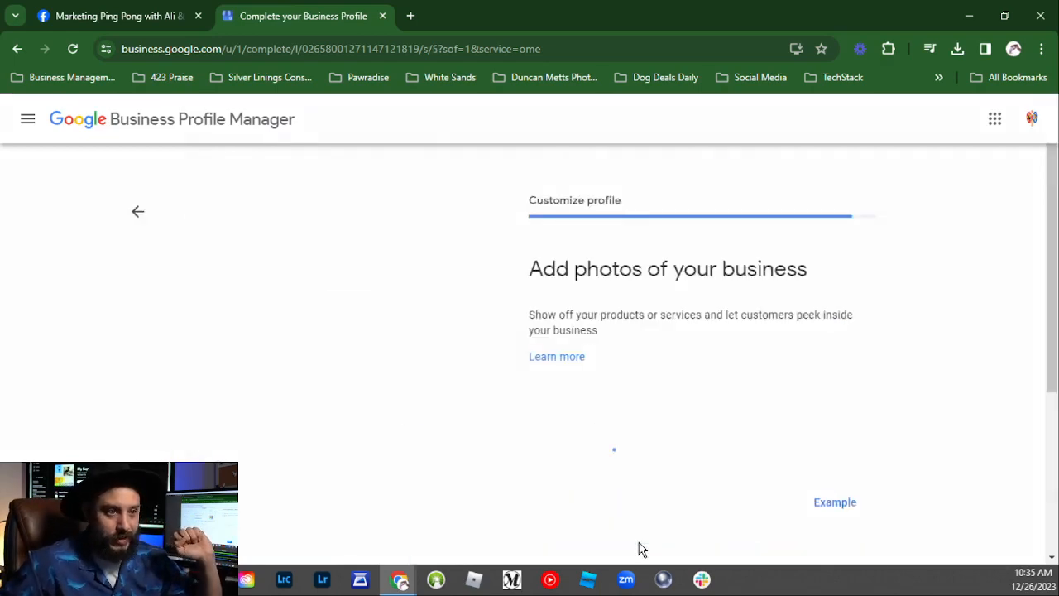
scroll(547, 258, down, 2)
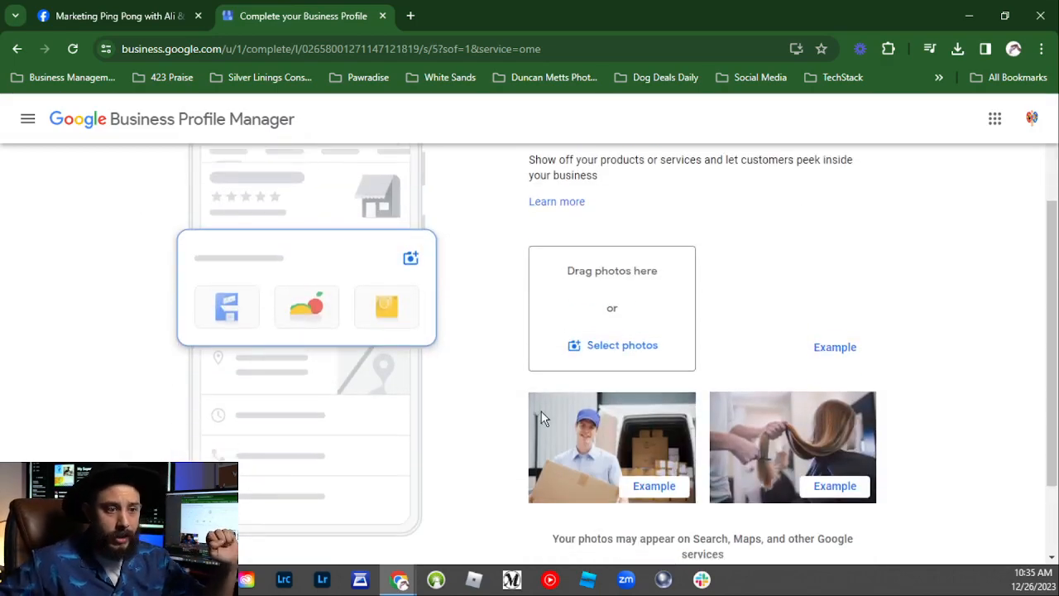
scroll(570, 305, up, 1)
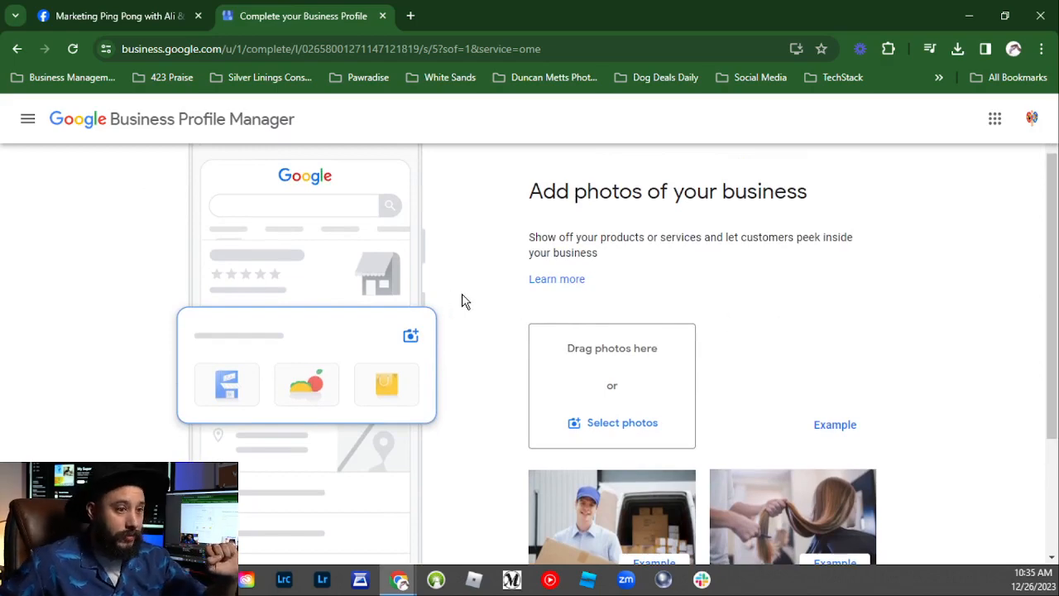
scroll(626, 317, down, 1)
scroll(552, 309, up, 2)
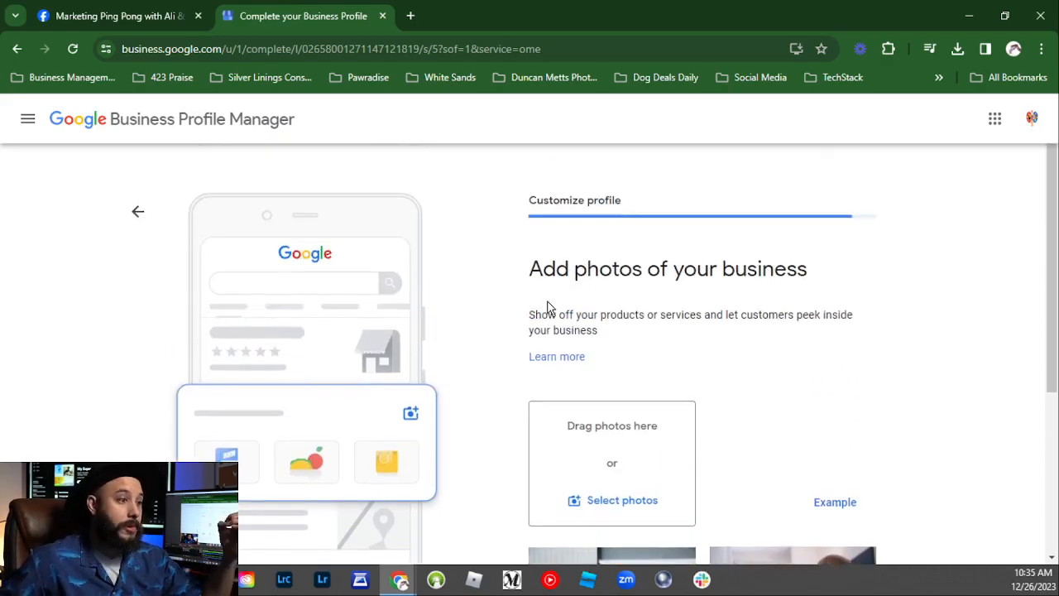
scroll(548, 308, down, 3)
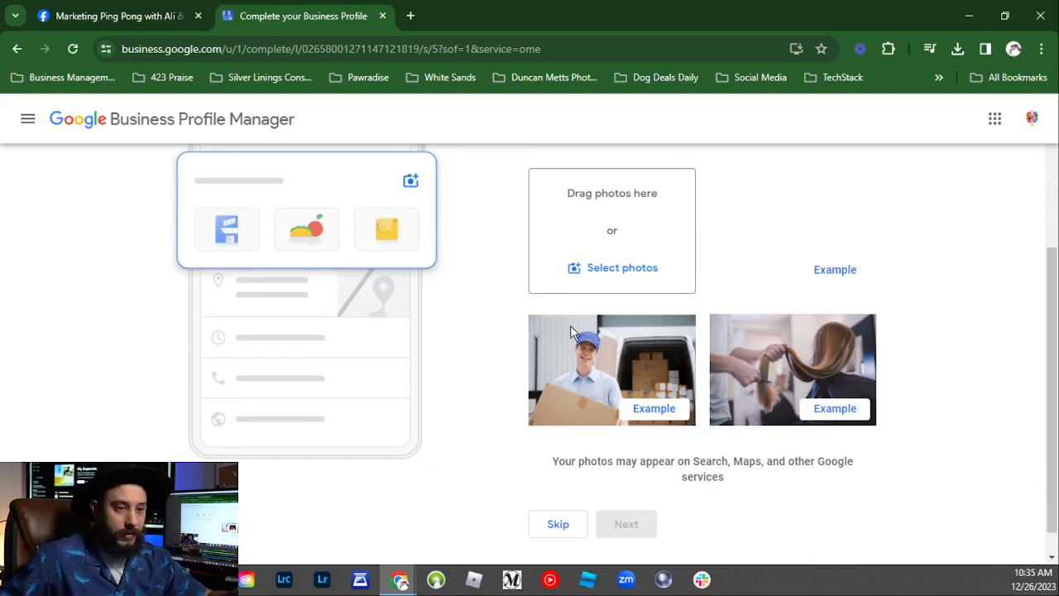
click(556, 525)
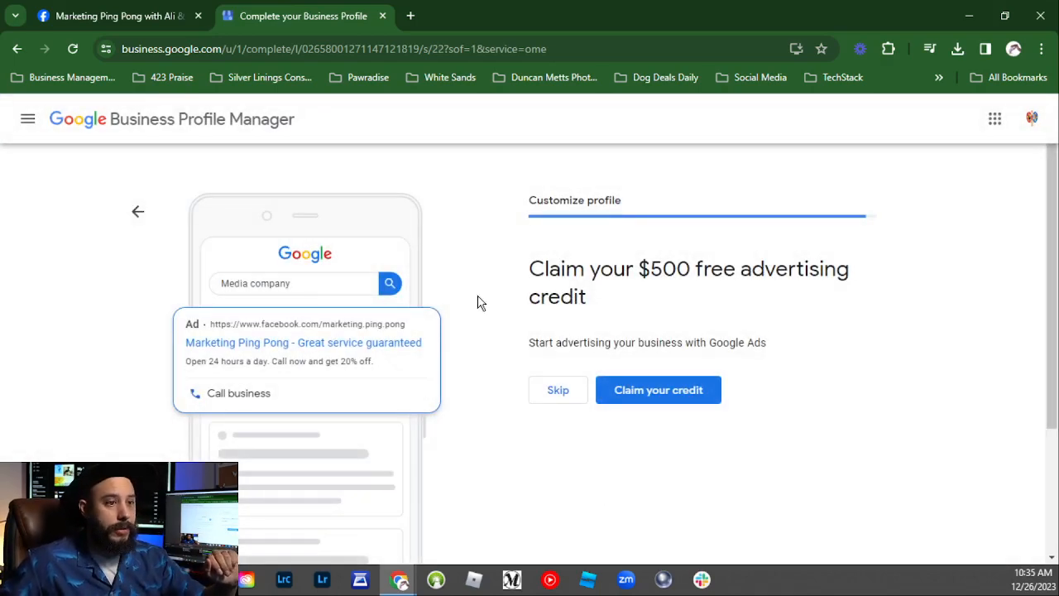
Step: Skip the $500 free advertising credit offer instead of claiming it
drag(543, 267, 707, 300)
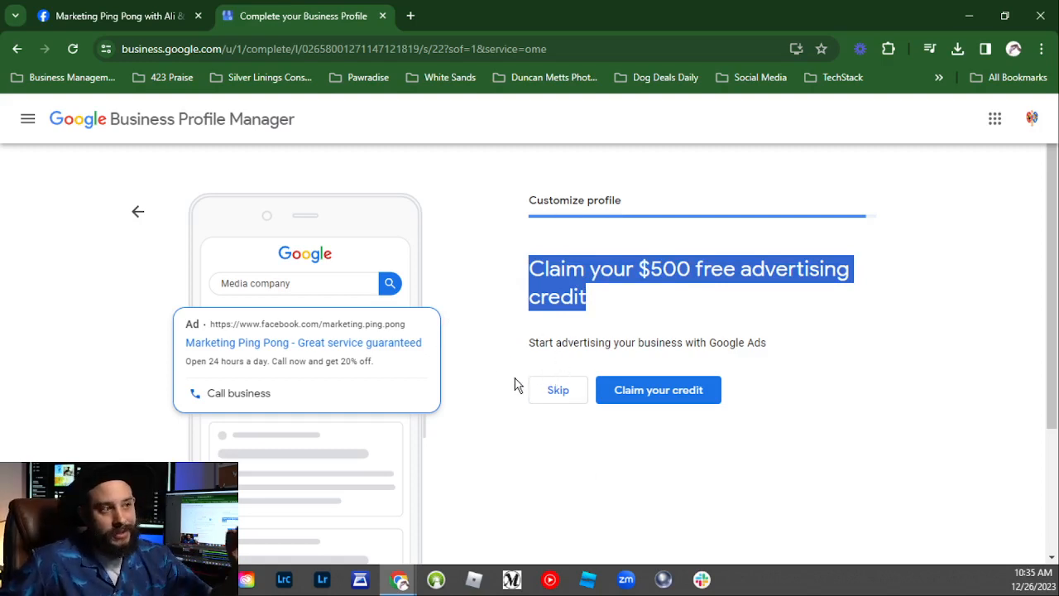
click(669, 306)
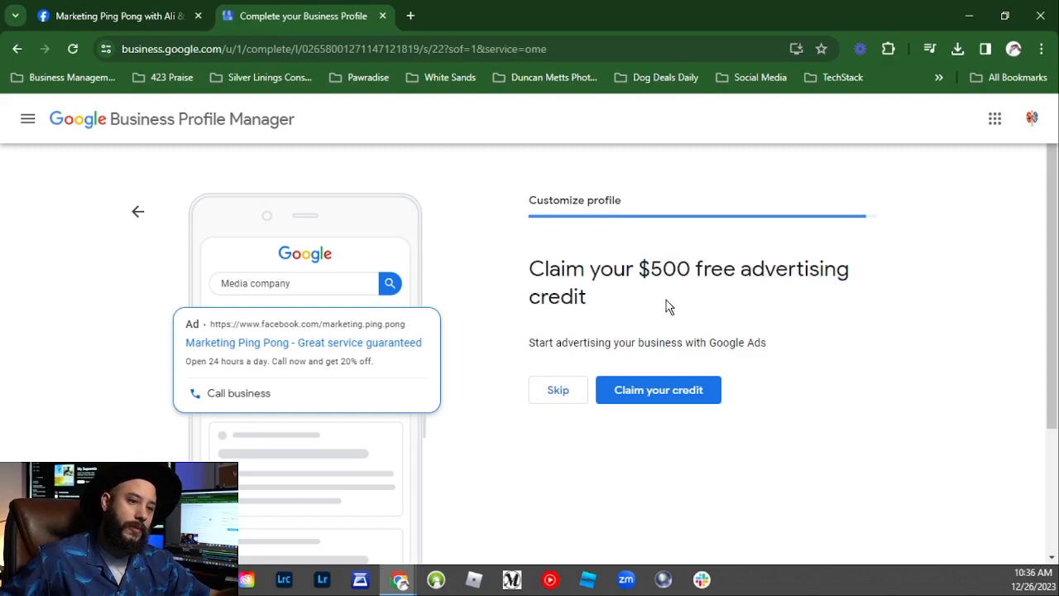
drag(639, 266, 855, 269)
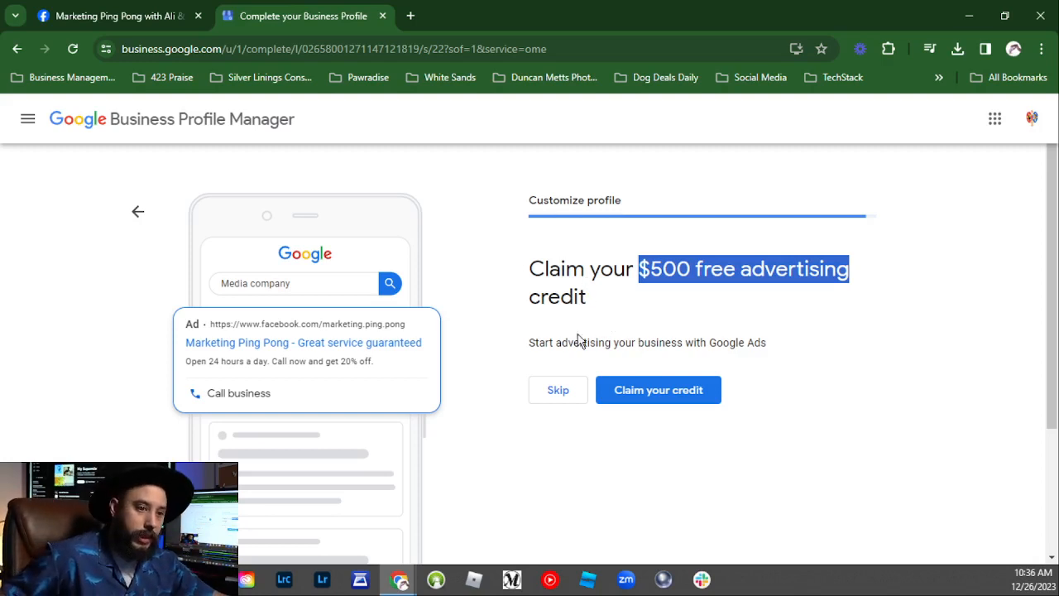
click(548, 393)
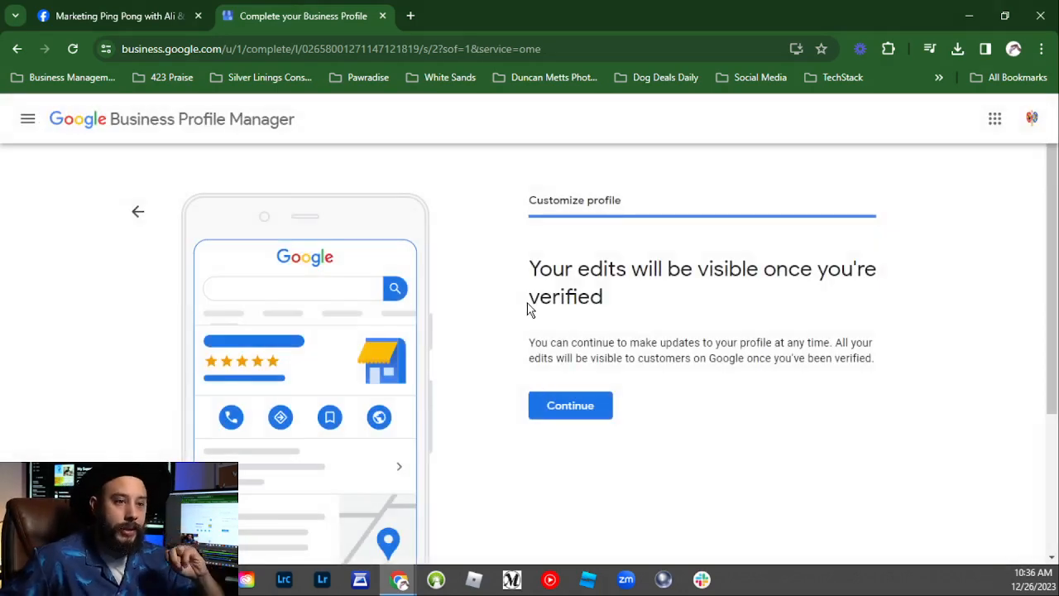
Step: Acknowledge the 'edits visible once verified' notice and continue to finish setup
drag(530, 264, 885, 370)
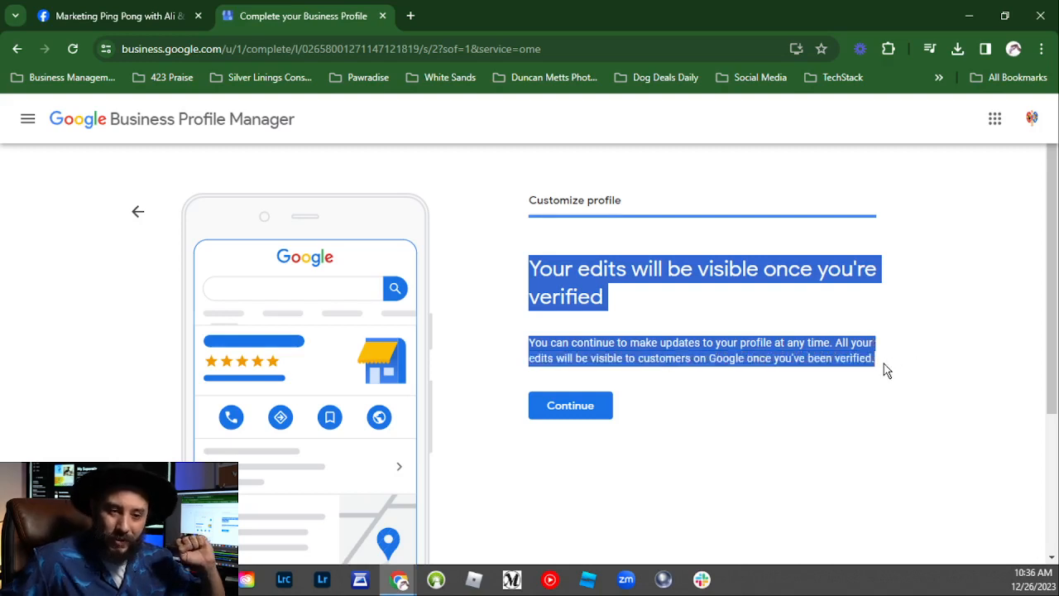
click(612, 267)
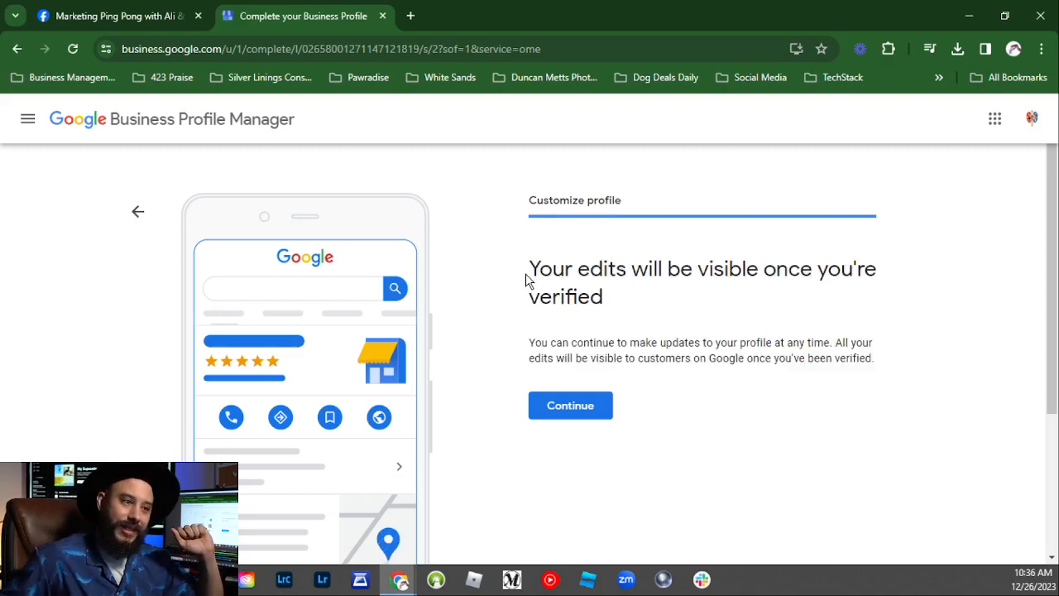
drag(531, 271, 879, 368)
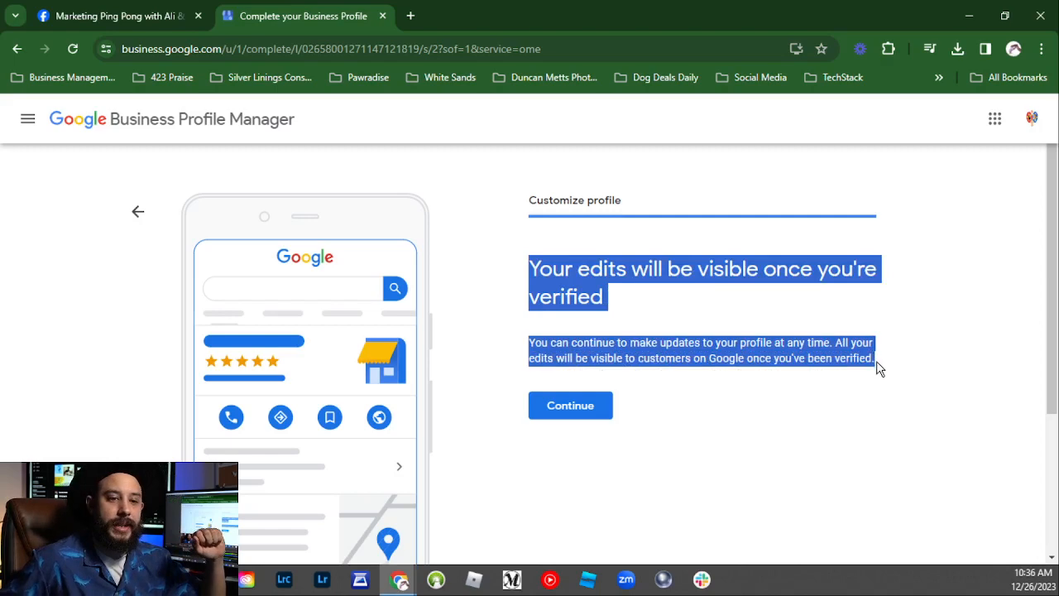
click(574, 418)
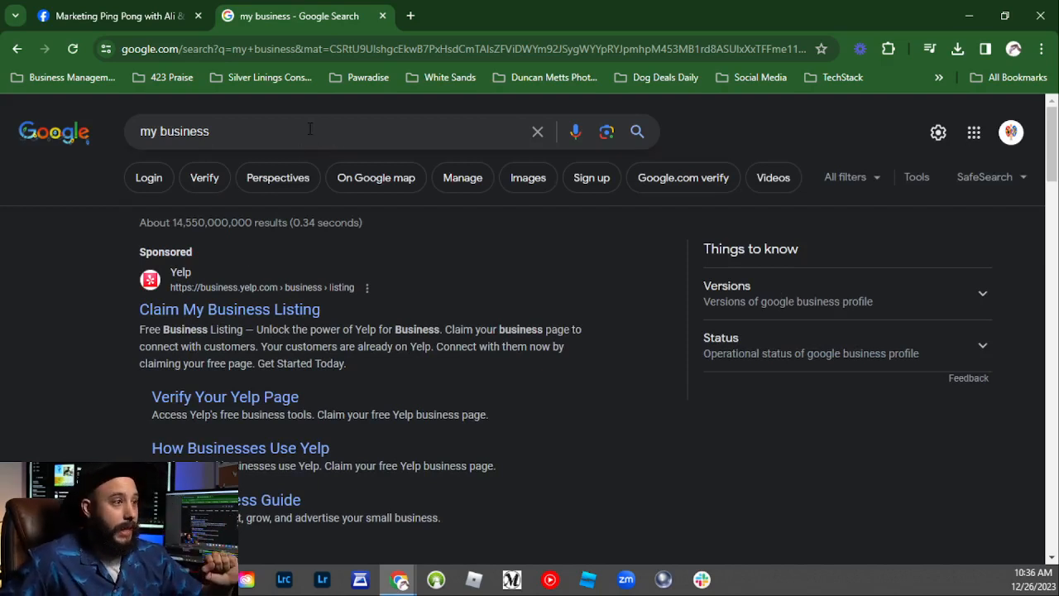
Step: Search Google for 'Marketing Ping Pong'
click(310, 129)
text(Marketing )
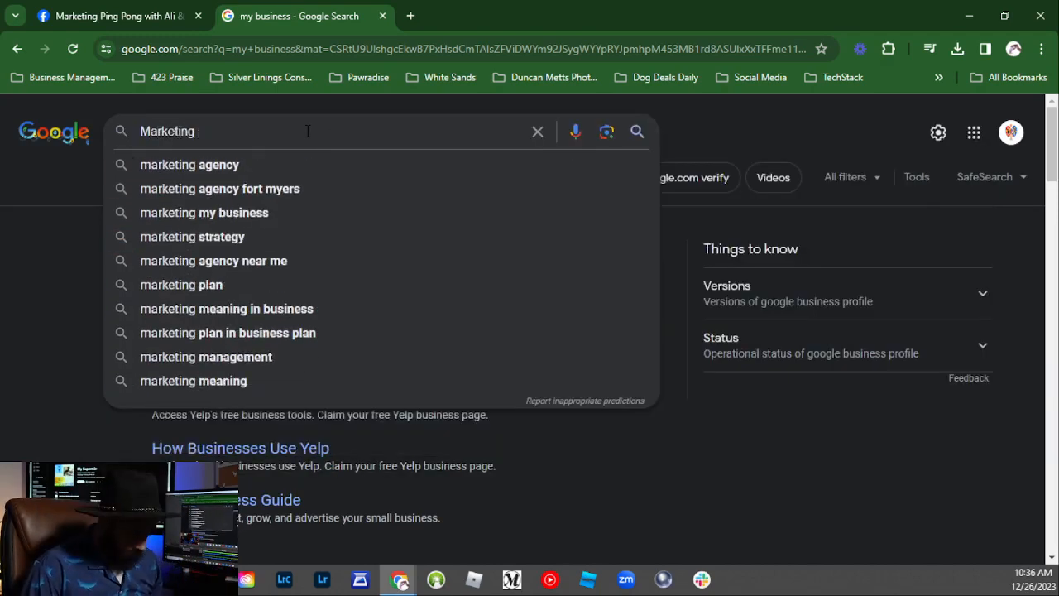
text(Ping Pong)
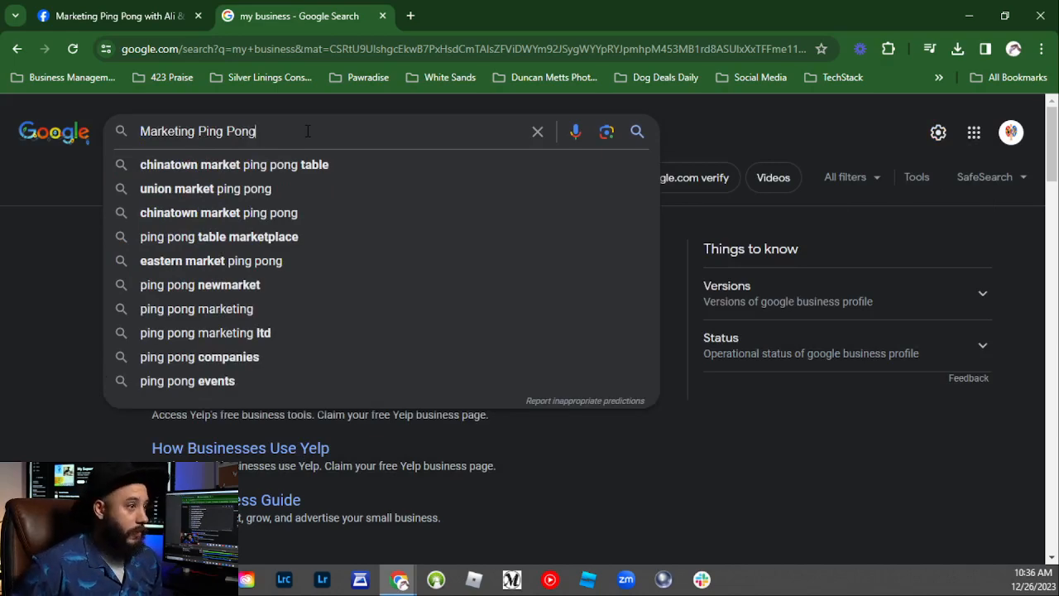
key(Return)
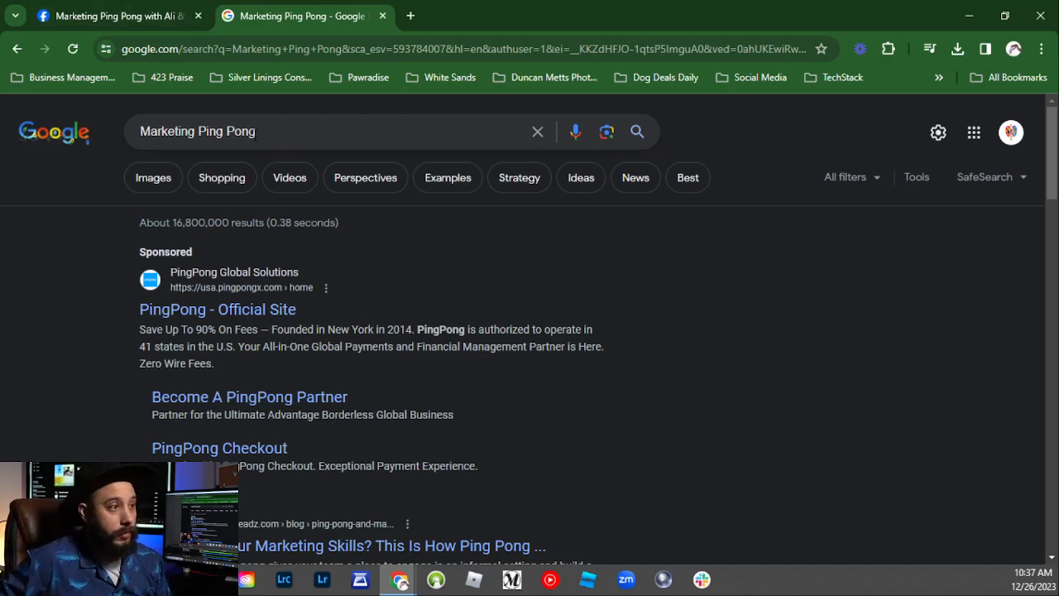
Step: Search 'google my business' and scroll to the Marketing Ping Pong profile card
triple_click(288, 133)
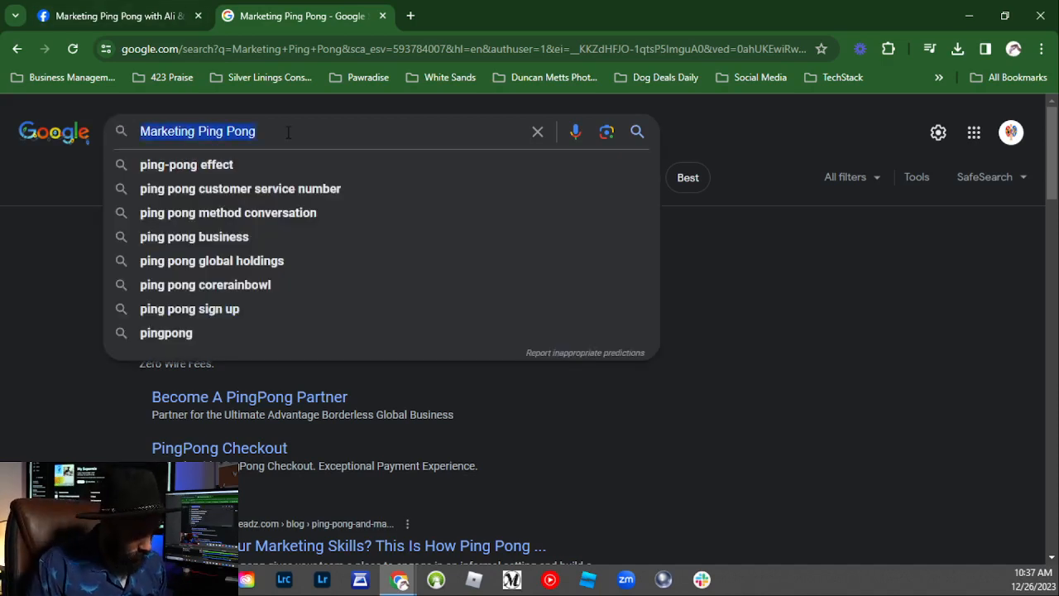
text(google )
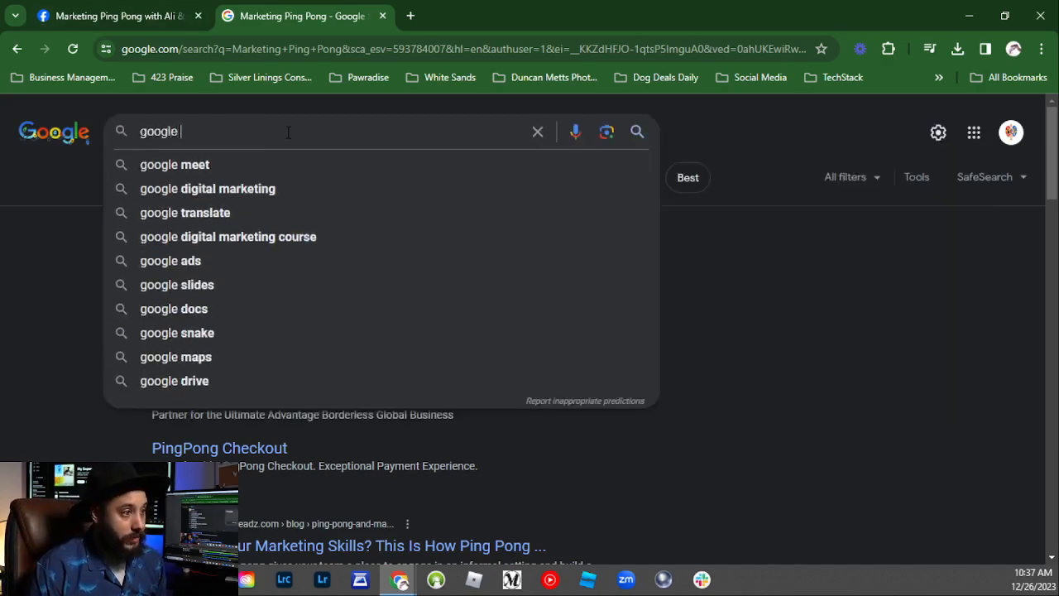
text(my business)
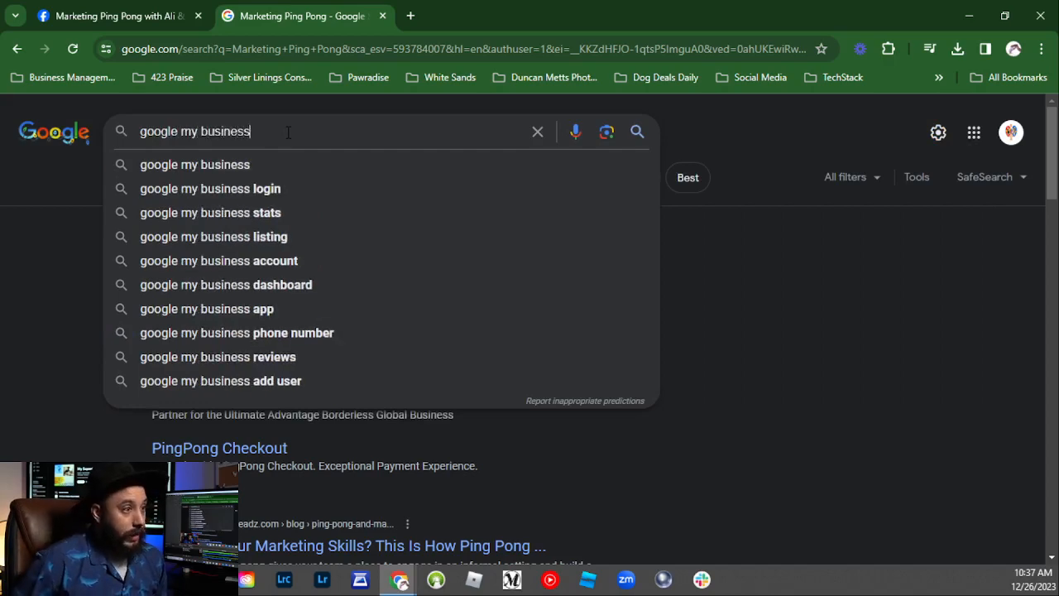
key(Return)
scroll(369, 227, down, 5)
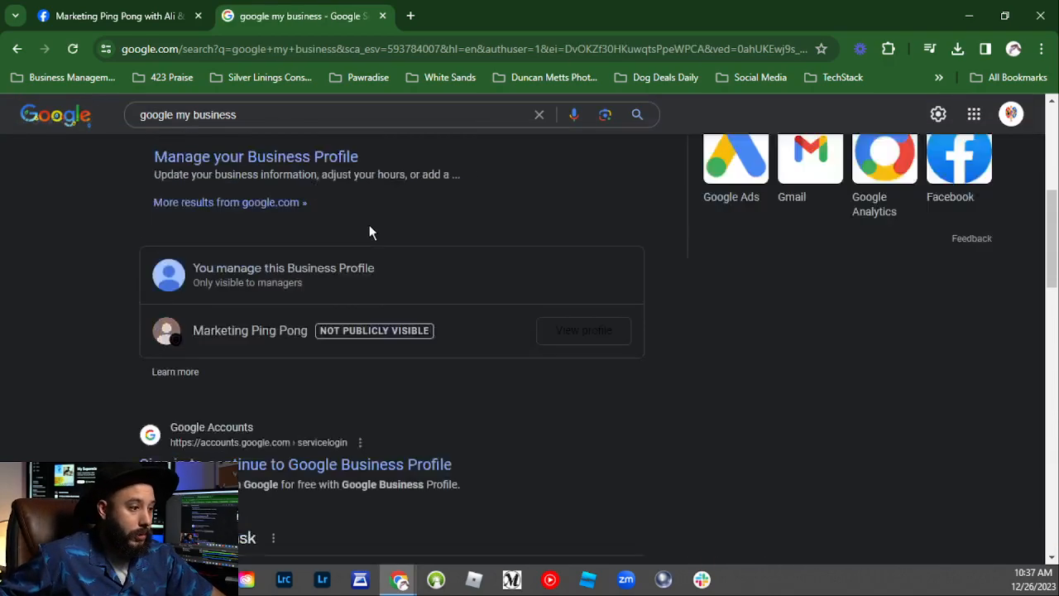
Step: Open the Marketing Ping Pong profile management panel showing it's not visible to customers
scroll(347, 244, down, 2)
scroll(364, 373, up, 3)
scroll(497, 414, down, 1)
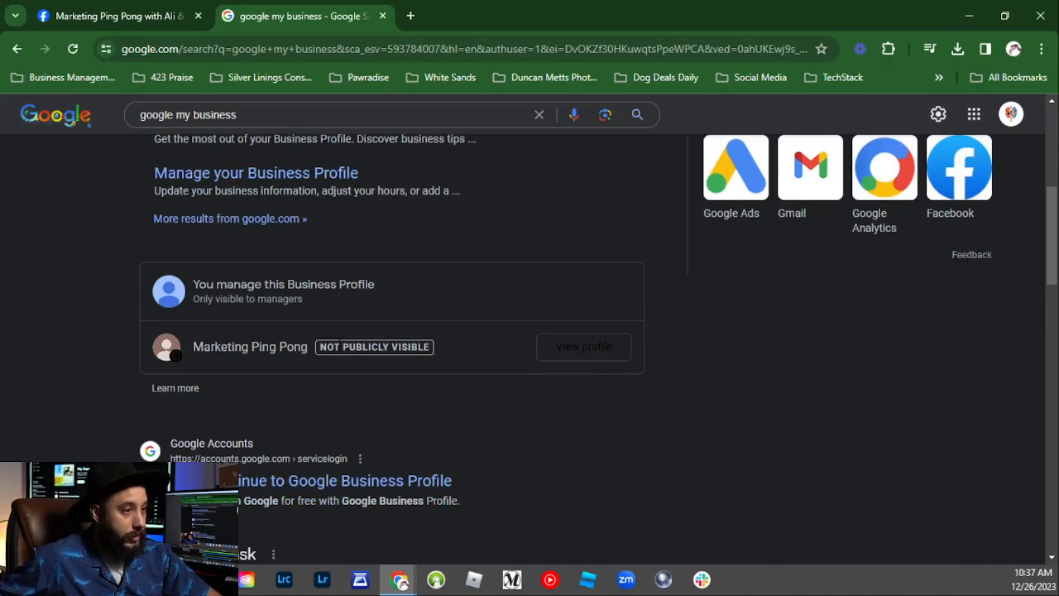
click(605, 347)
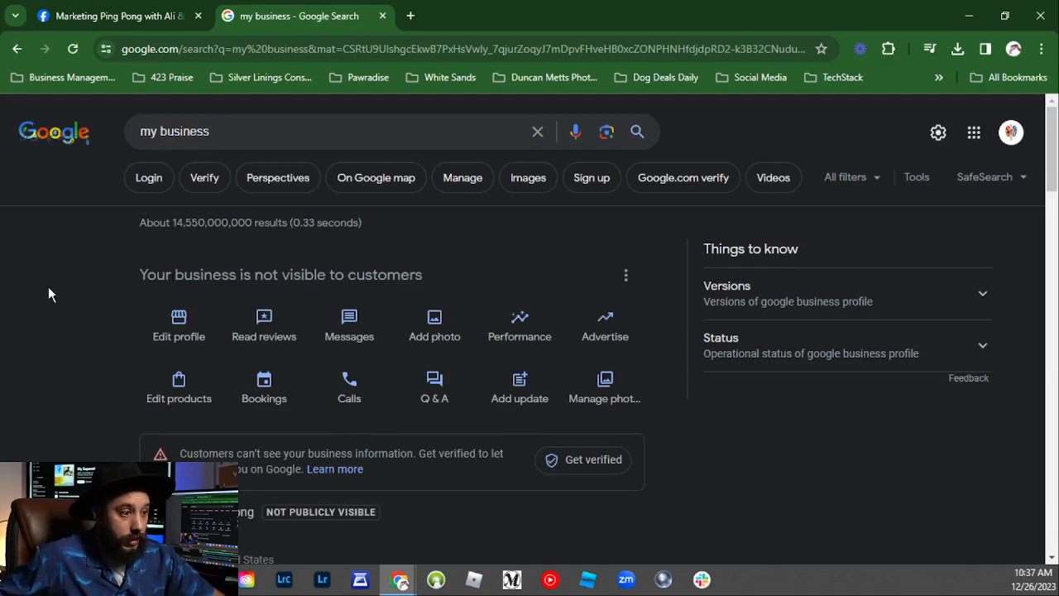
drag(126, 273, 581, 273)
scroll(174, 338, down, 2)
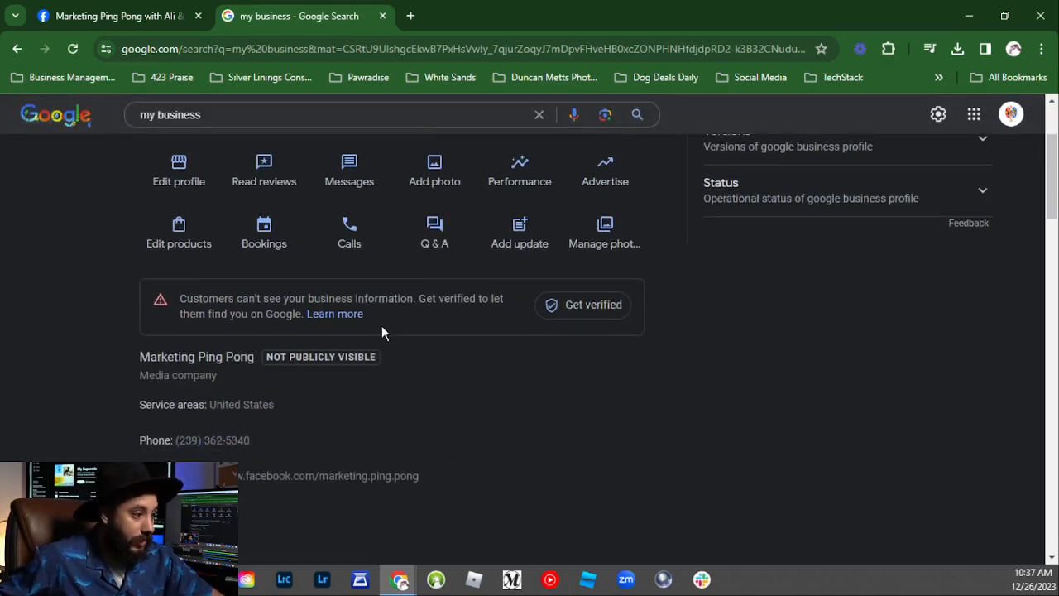
scroll(273, 426, down, 1)
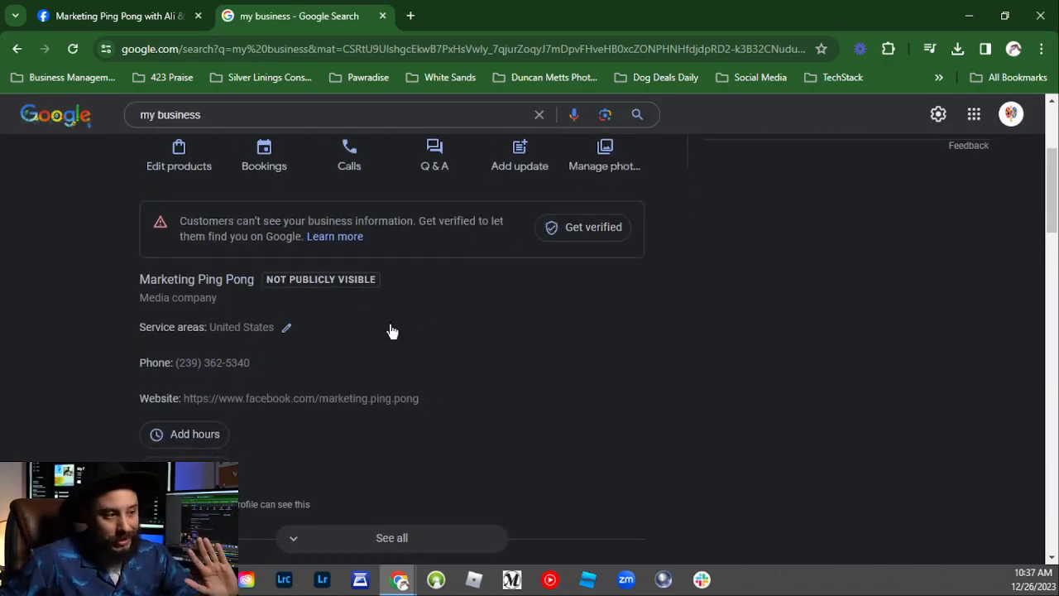
Step: Start Get verified, then close the mailing-address verification dialog and confirm OK
click(571, 228)
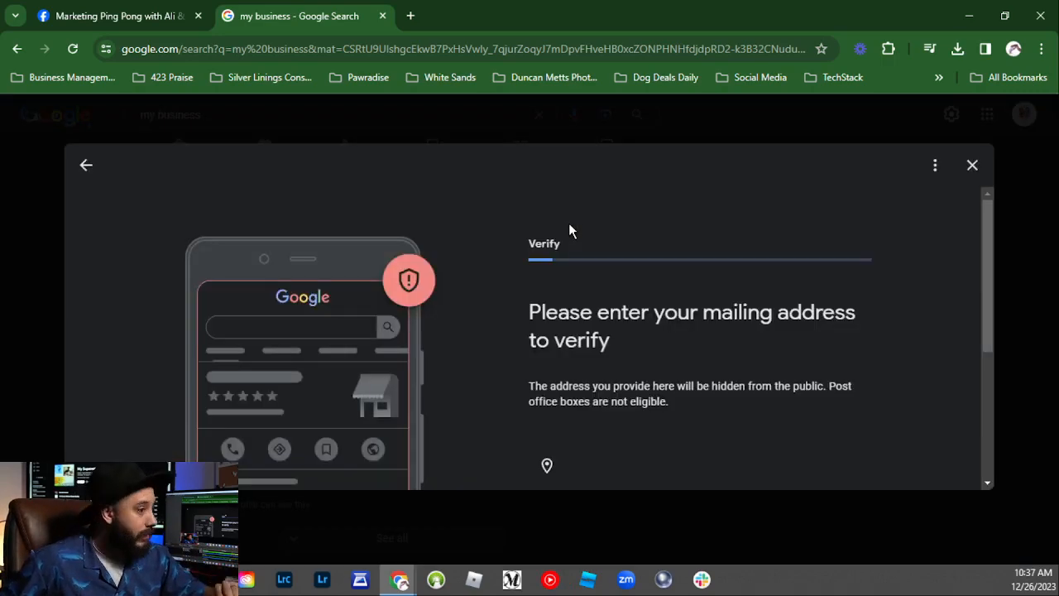
scroll(577, 350, down, 4)
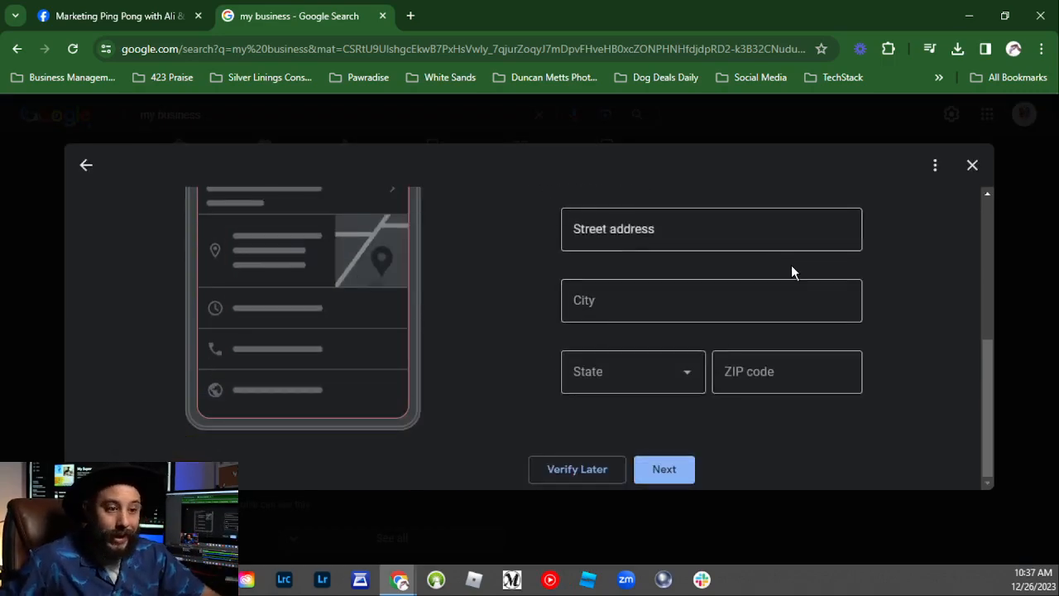
scroll(739, 383, up, 3)
scroll(729, 356, up, 2)
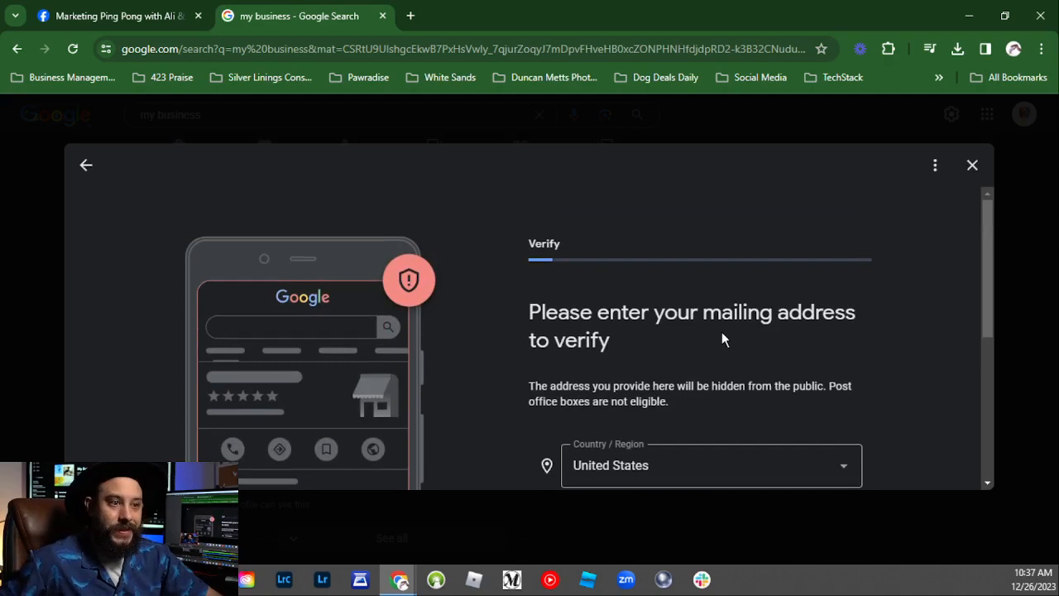
click(972, 166)
click(606, 368)
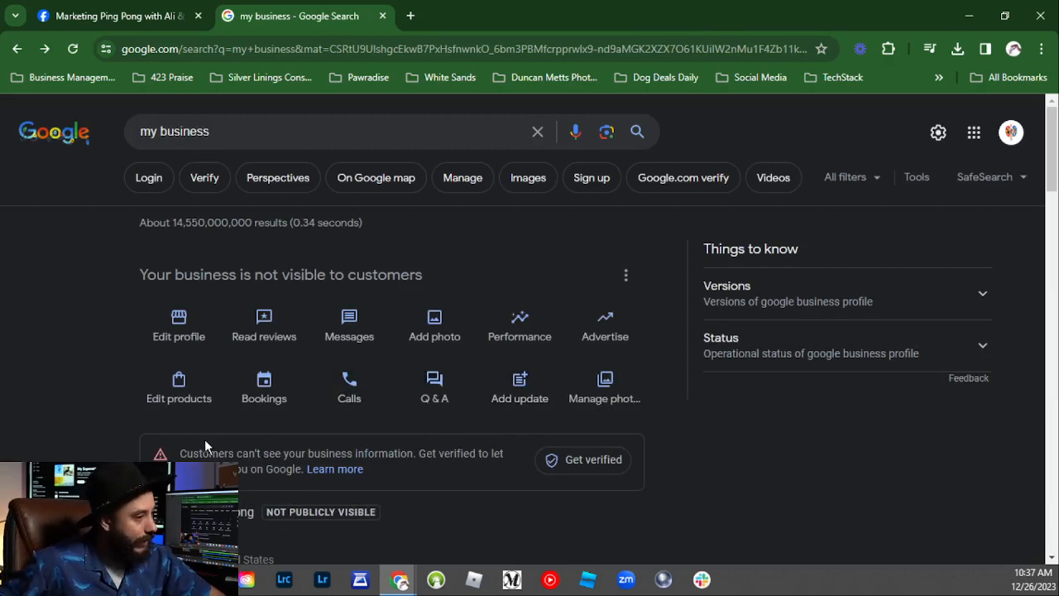
Step: Highlight Marketing Ping Pong's unverified warning and its not-visible-to-customers notice and actions
drag(180, 456, 414, 471)
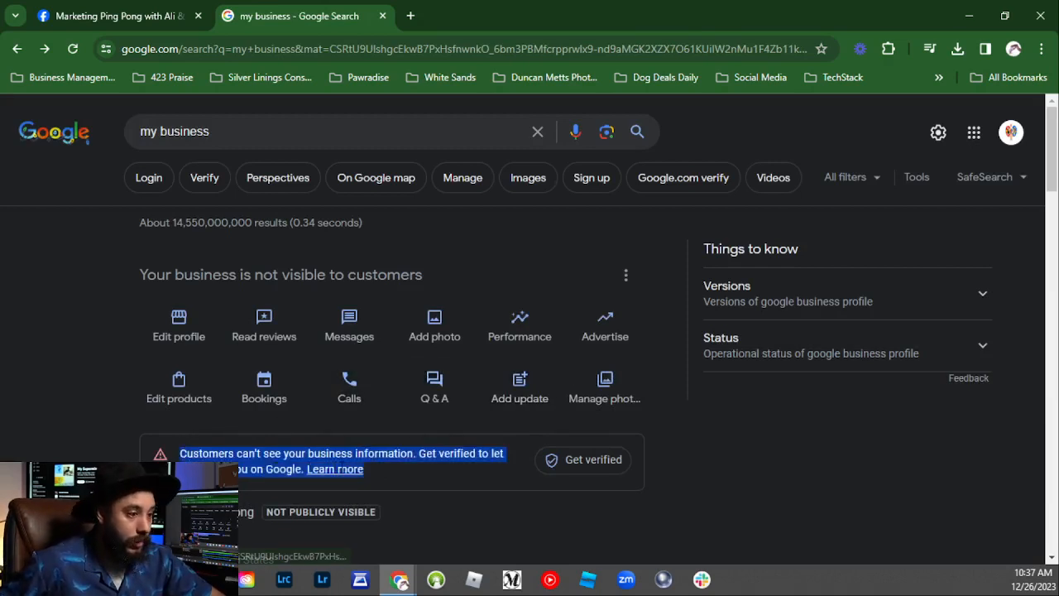
click(429, 473)
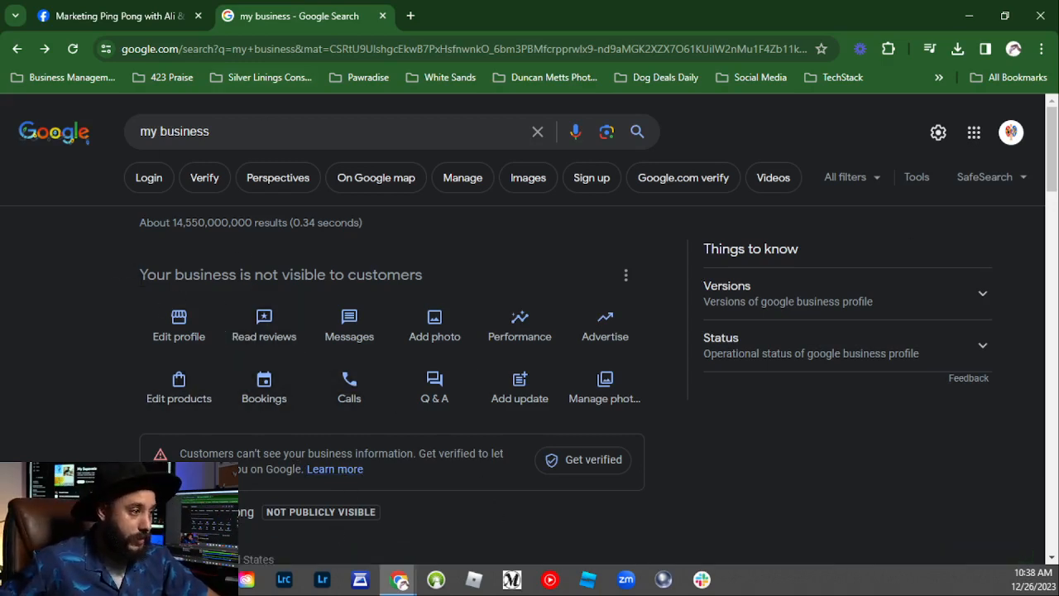
drag(158, 274, 652, 467)
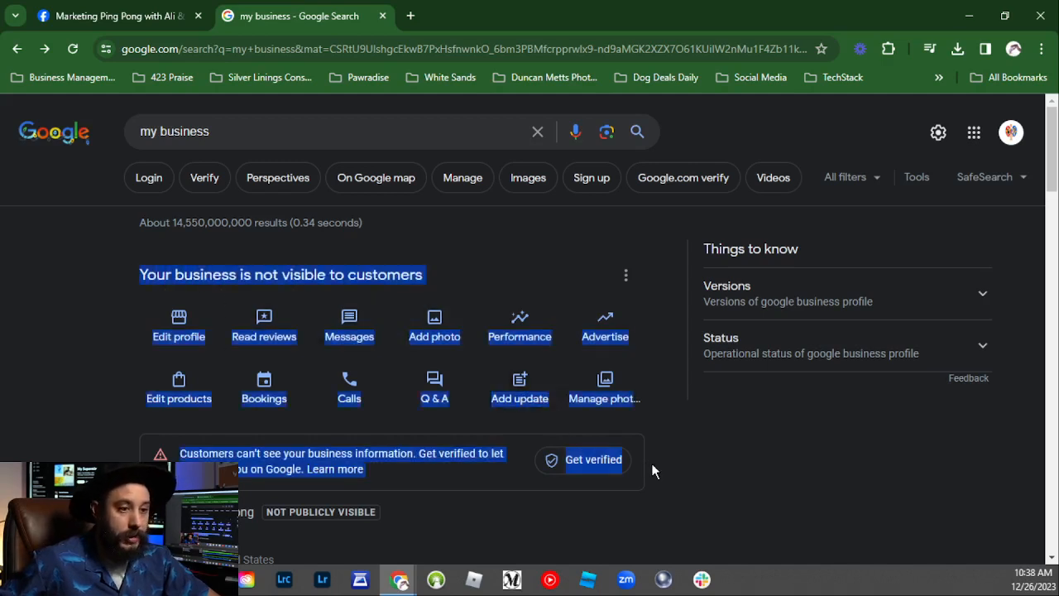
click(693, 471)
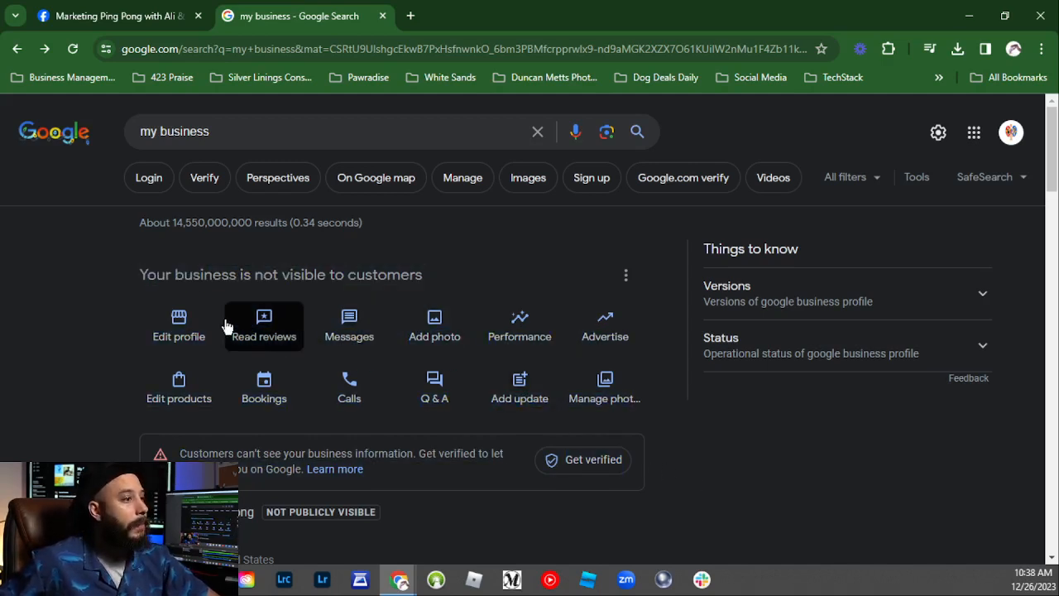
drag(137, 274, 683, 459)
click(682, 459)
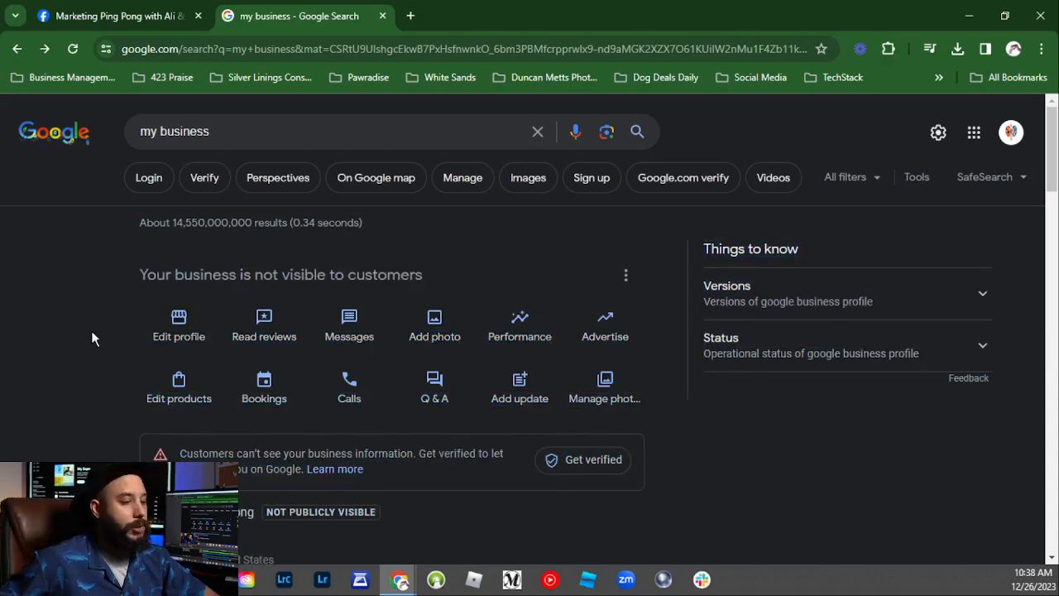
scroll(91, 330, down, 5)
scroll(414, 368, up, 5)
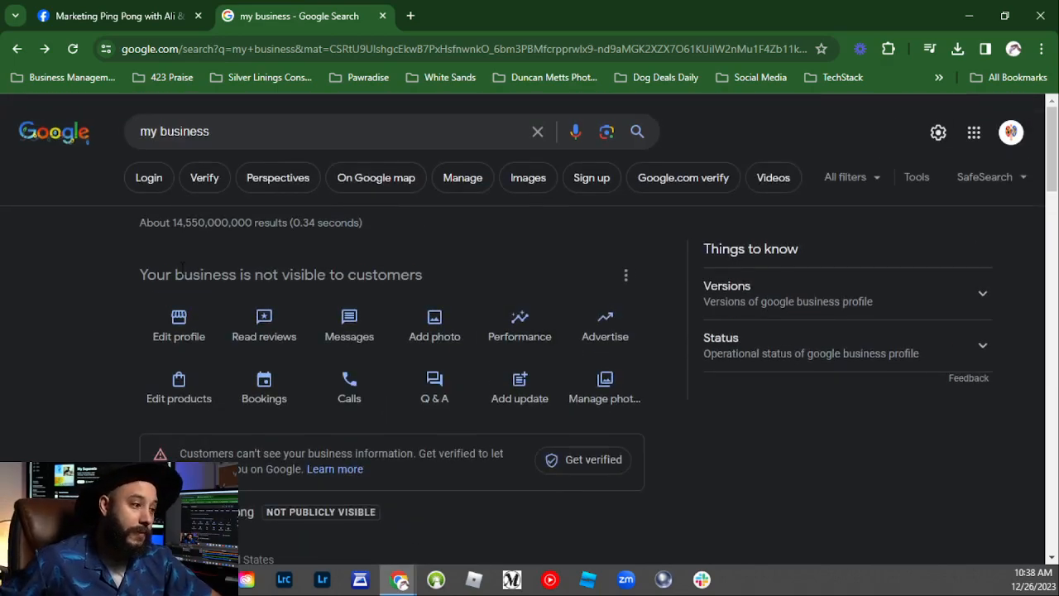
scroll(184, 274, down, 1)
scroll(184, 274, up, 1)
Step: Drag Business Profile Manager up the Google apps grid to sit between Drive and Docs
click(974, 134)
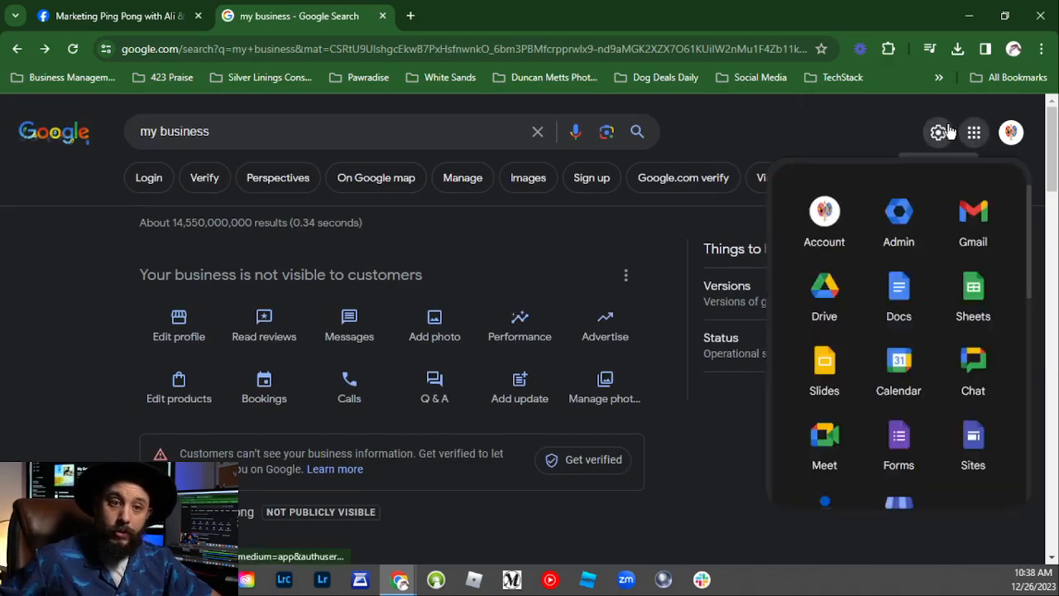
scroll(929, 307, down, 3)
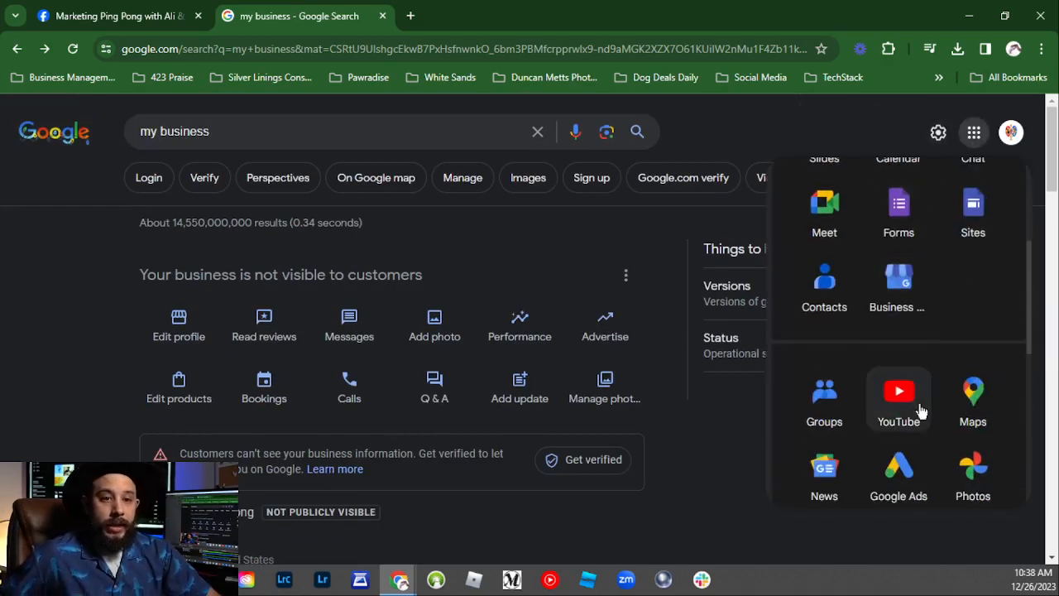
scroll(917, 298, up, 5)
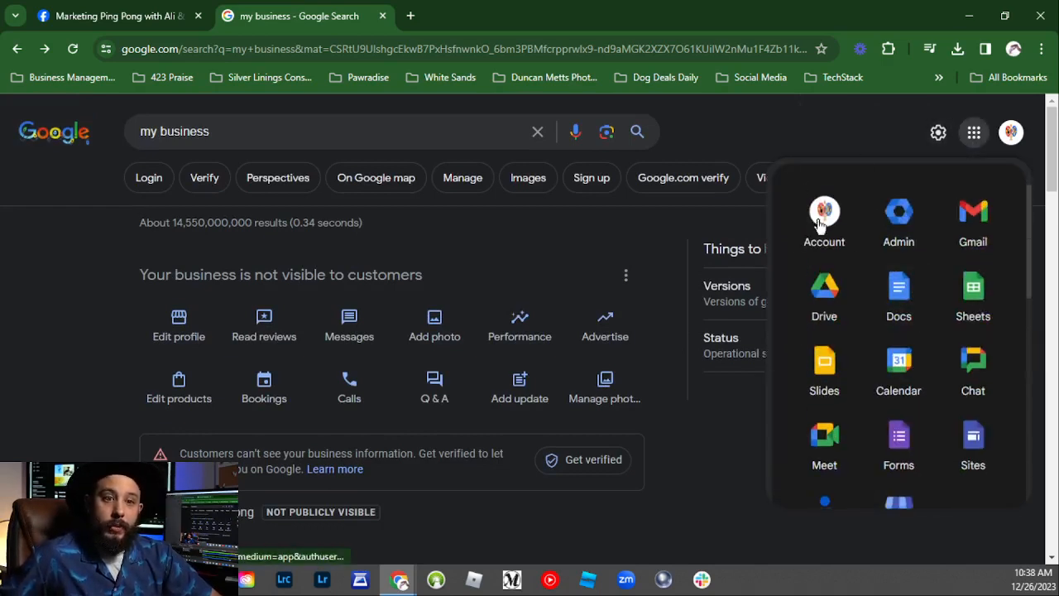
scroll(915, 300, down, 3)
drag(892, 299, 897, 188)
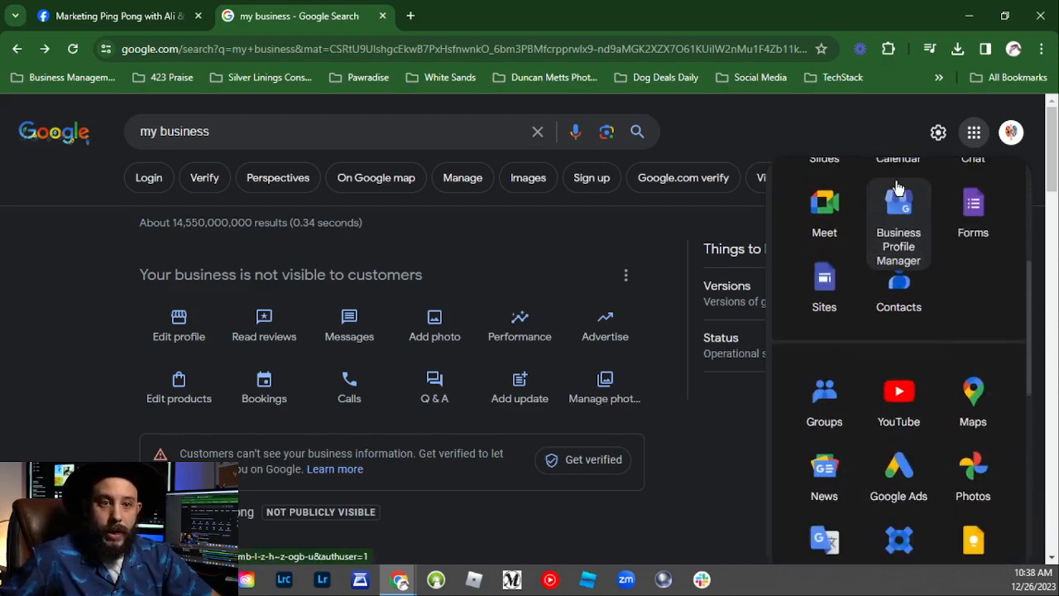
scroll(917, 302, up, 4)
drag(892, 438, 874, 298)
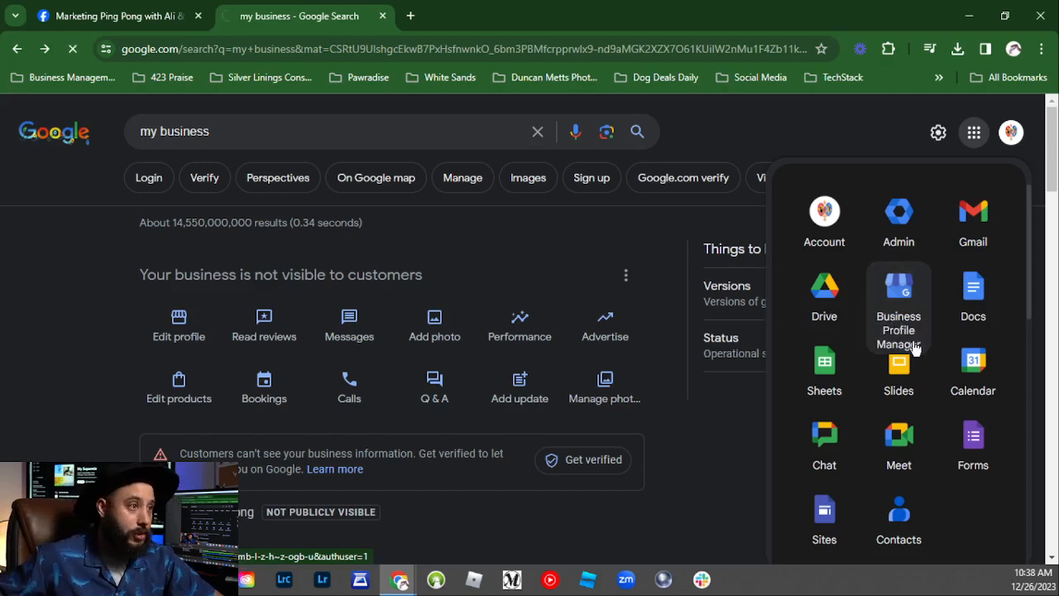
Step: Open Business Profile Manager and scroll through Marketing Ping Pong's not-publicly-visible media company listing
click(907, 339)
scroll(535, 310, down, 5)
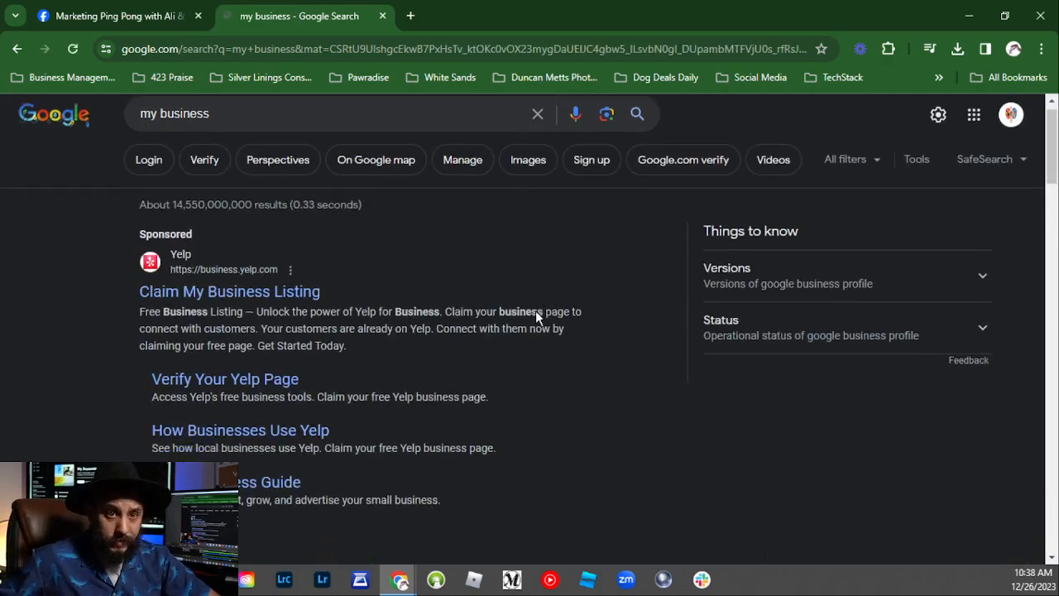
scroll(535, 310, down, 1)
scroll(535, 311, up, 3)
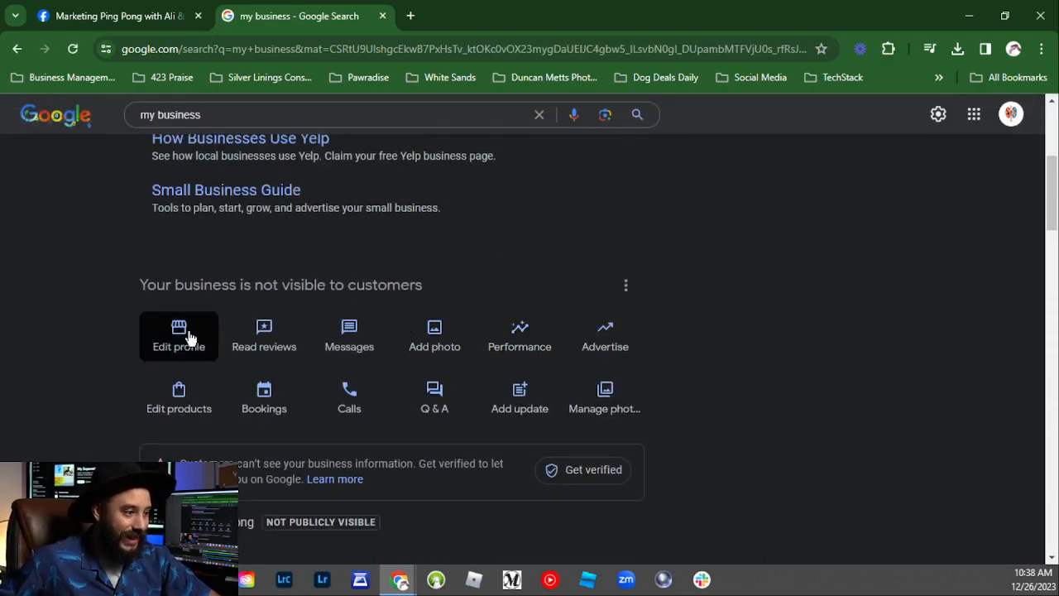
scroll(191, 338, down, 3)
scroll(306, 331, down, 1)
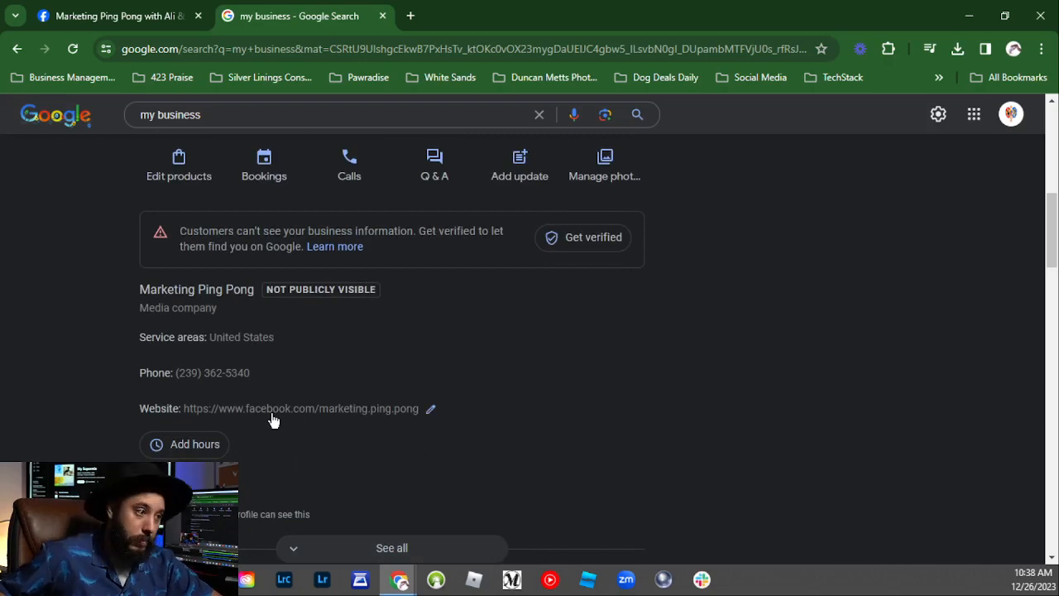
scroll(771, 385, up, 3)
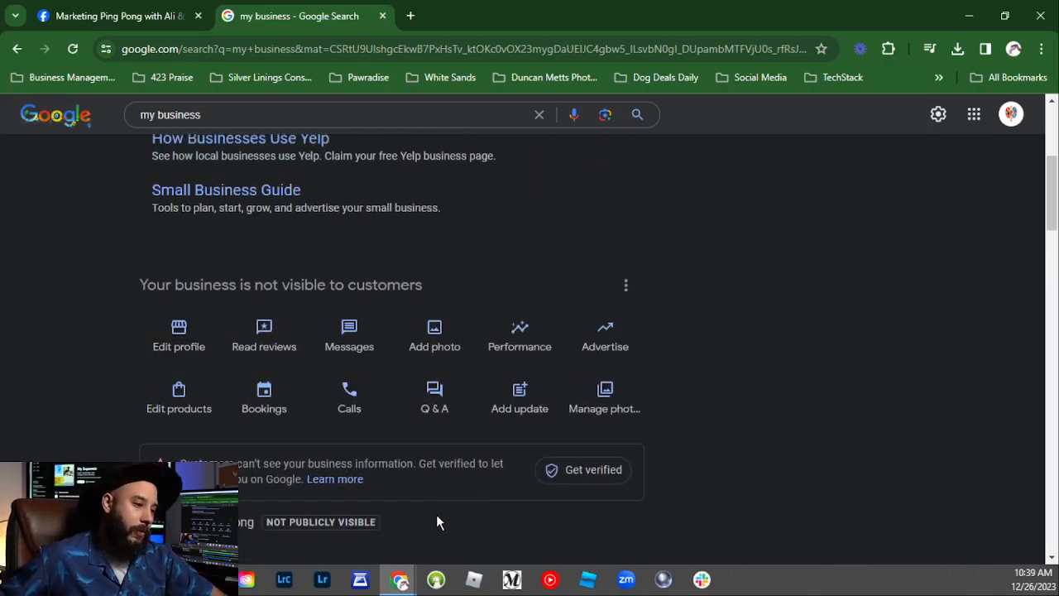
scroll(436, 496, down, 4)
scroll(372, 356, up, 2)
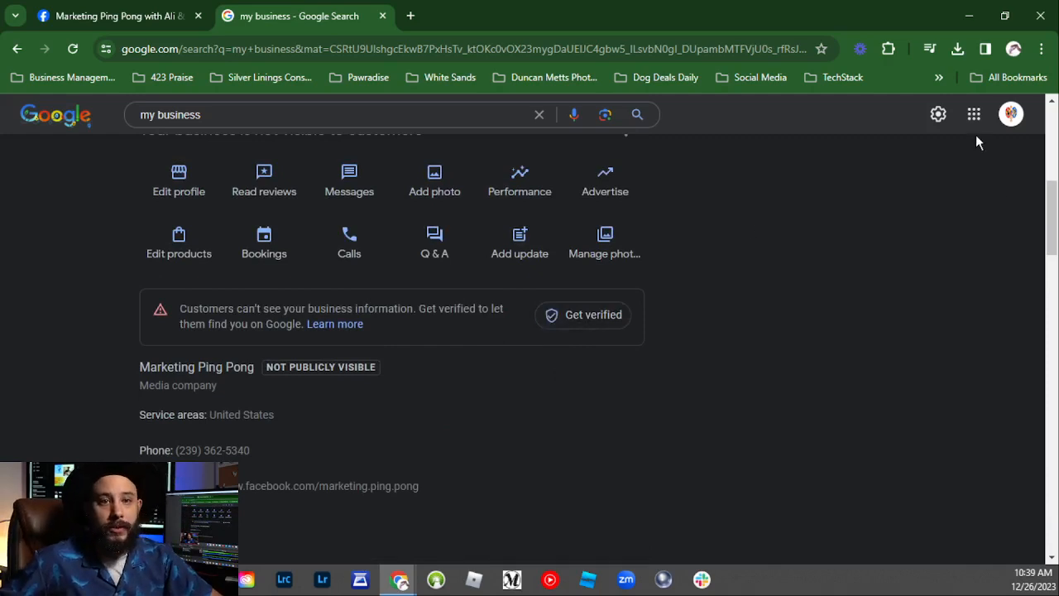
Step: Switch to the default Google account from the account avatar
click(1011, 114)
scroll(857, 449, down, 2)
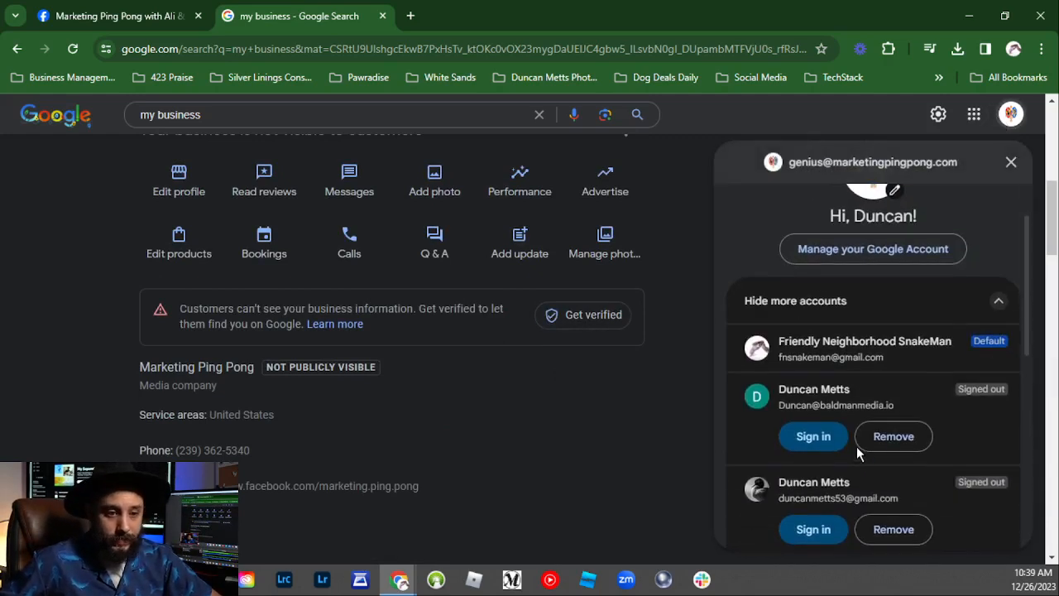
scroll(870, 452, down, 5)
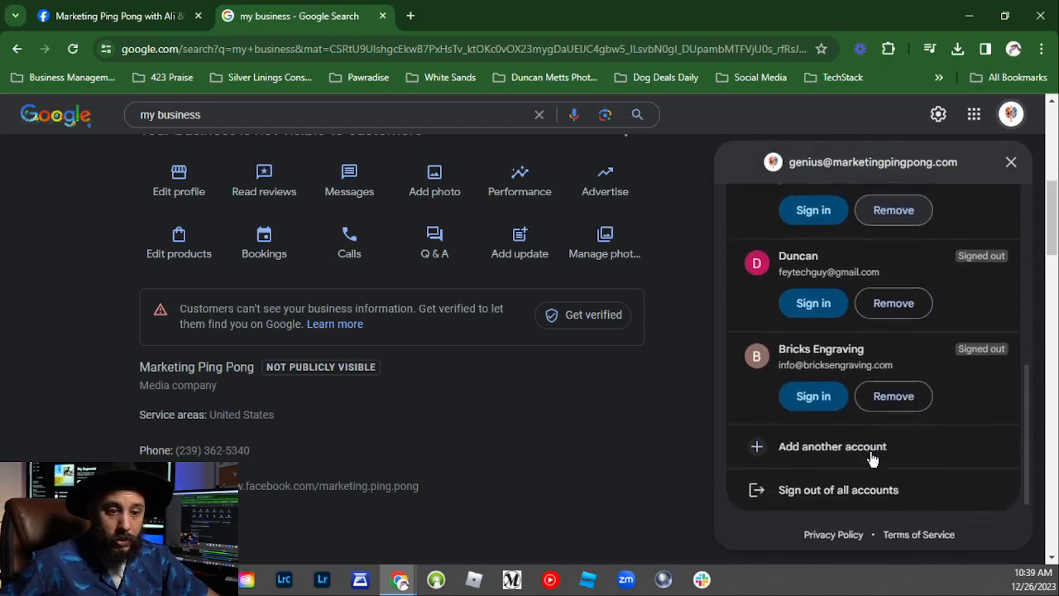
scroll(871, 455, up, 7)
click(891, 439)
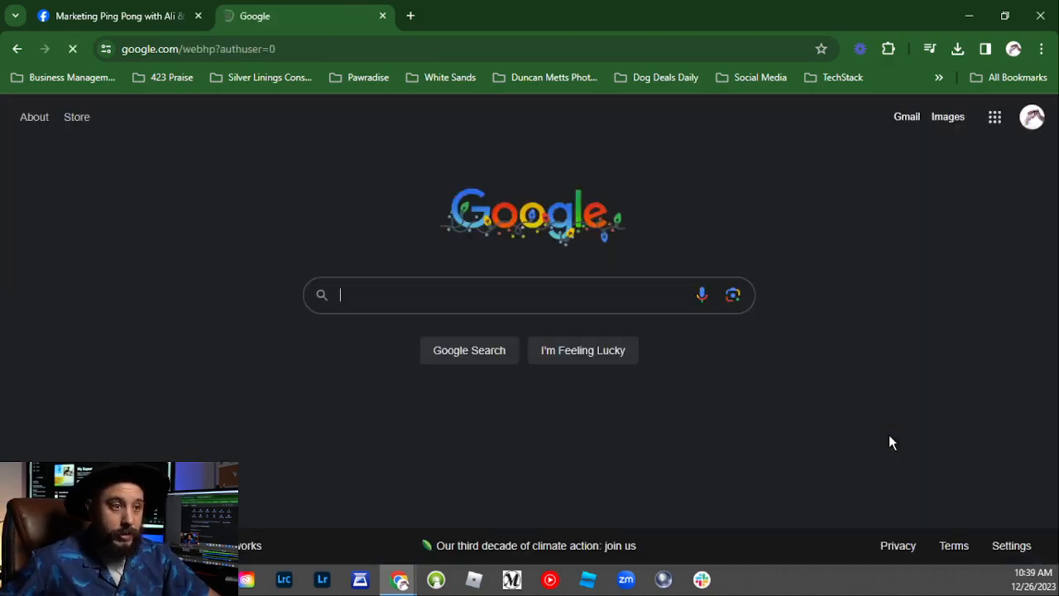
Step: Open Business Profile Manager and view the verified Bald Man Media profile on Google
click(994, 117)
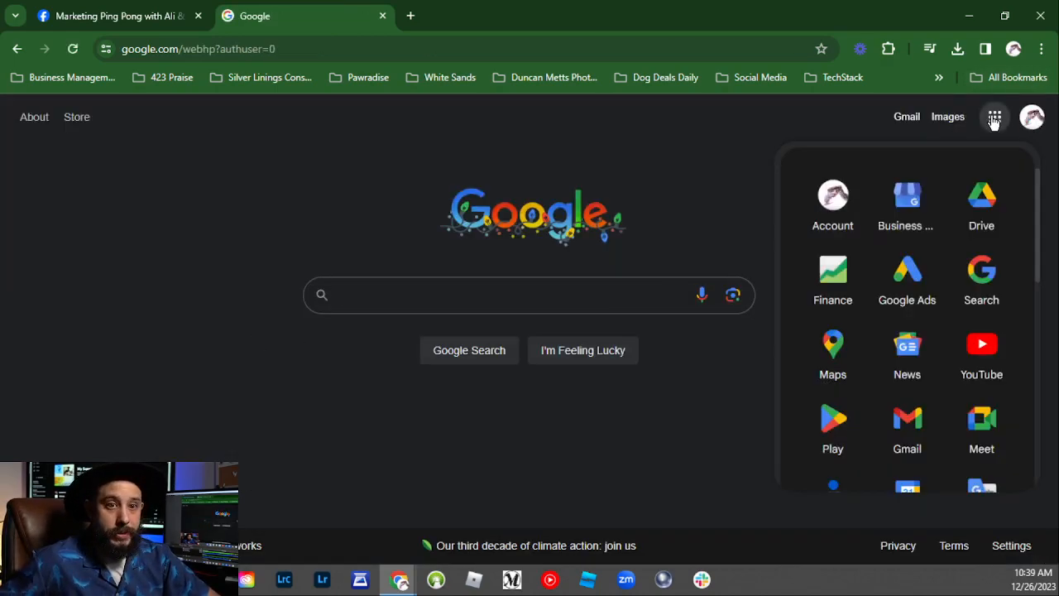
click(904, 185)
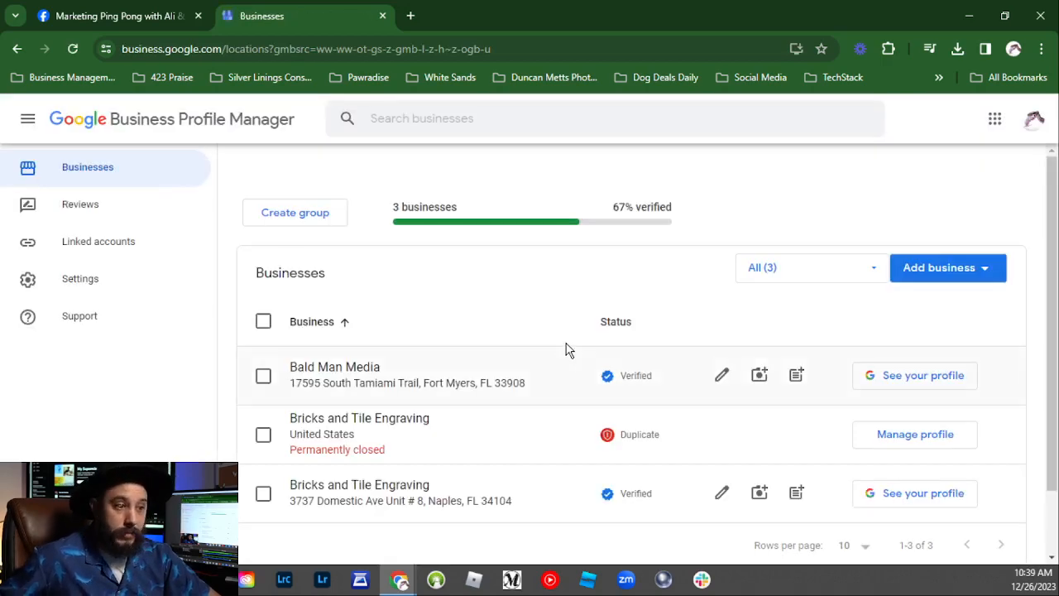
click(882, 379)
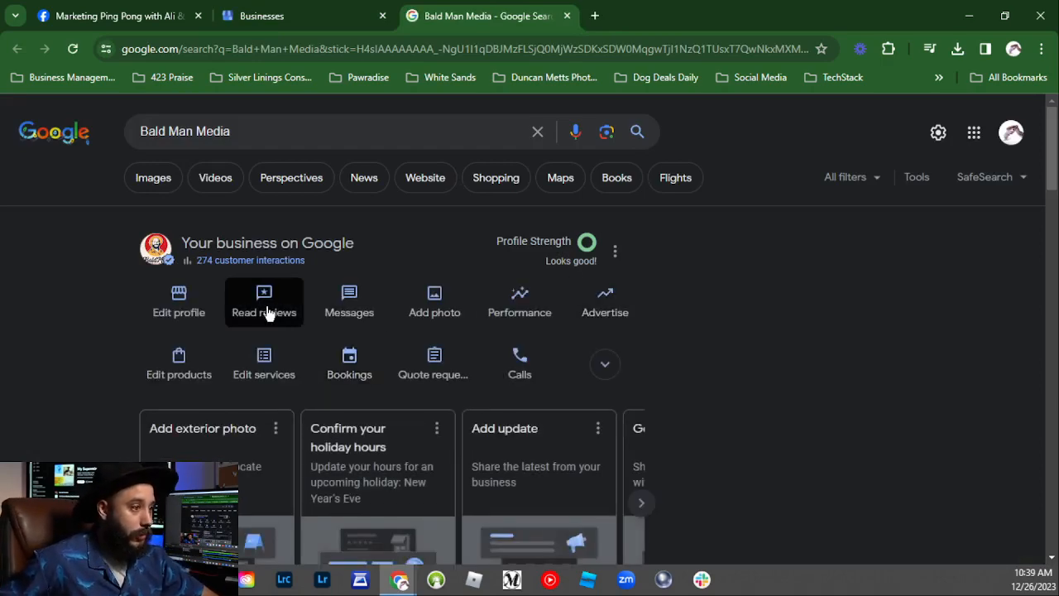
Step: Scroll Bald Man Media's results and highlight the 'You manage this Business Profile' note
scroll(690, 357, down, 8)
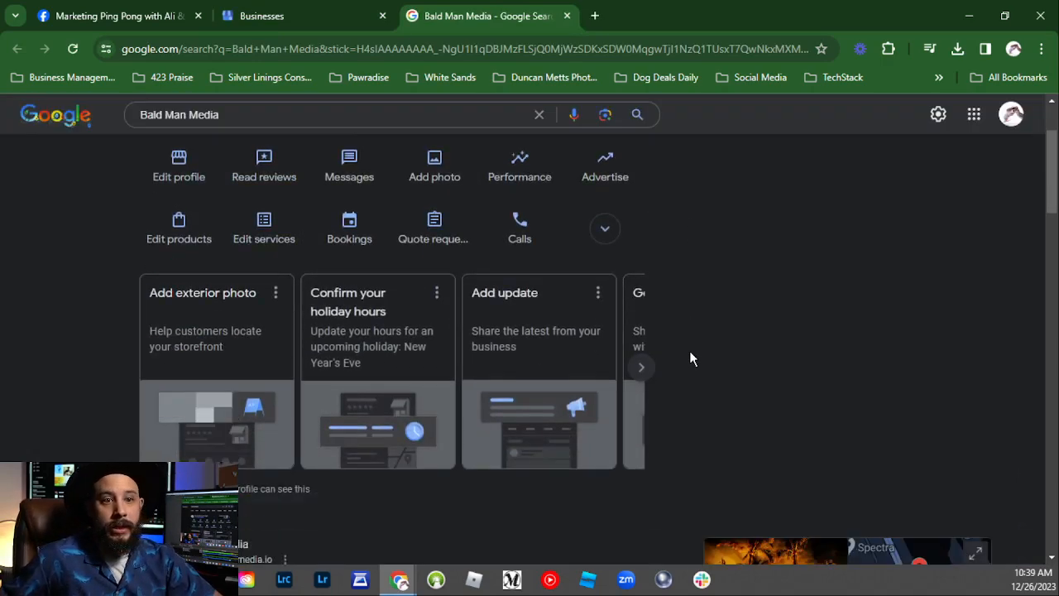
scroll(596, 383, up, 8)
scroll(720, 418, up, 1)
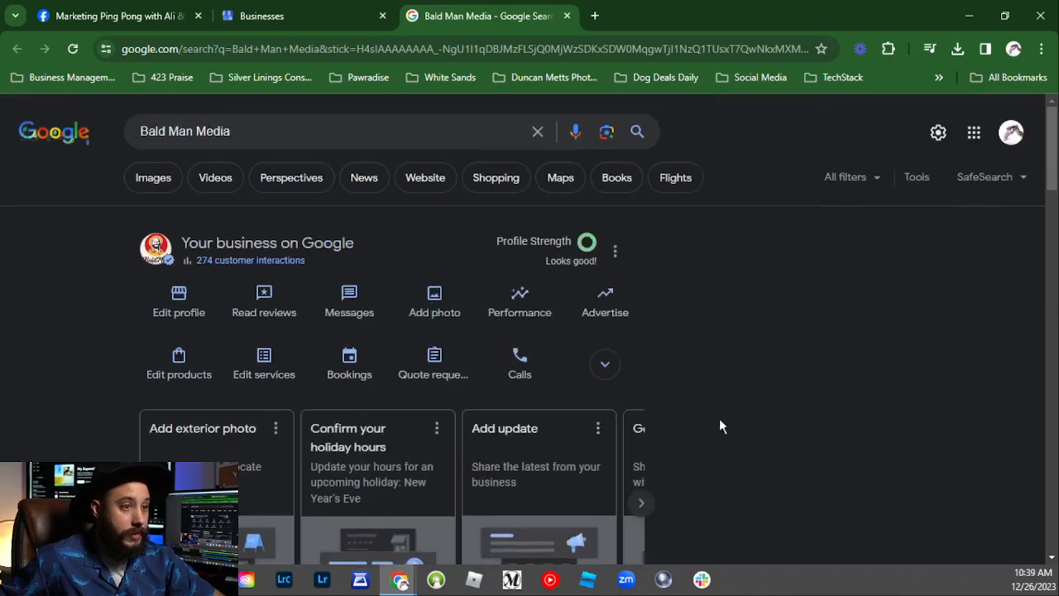
scroll(895, 354, down, 7)
scroll(796, 378, up, 1)
scroll(796, 378, up, 2)
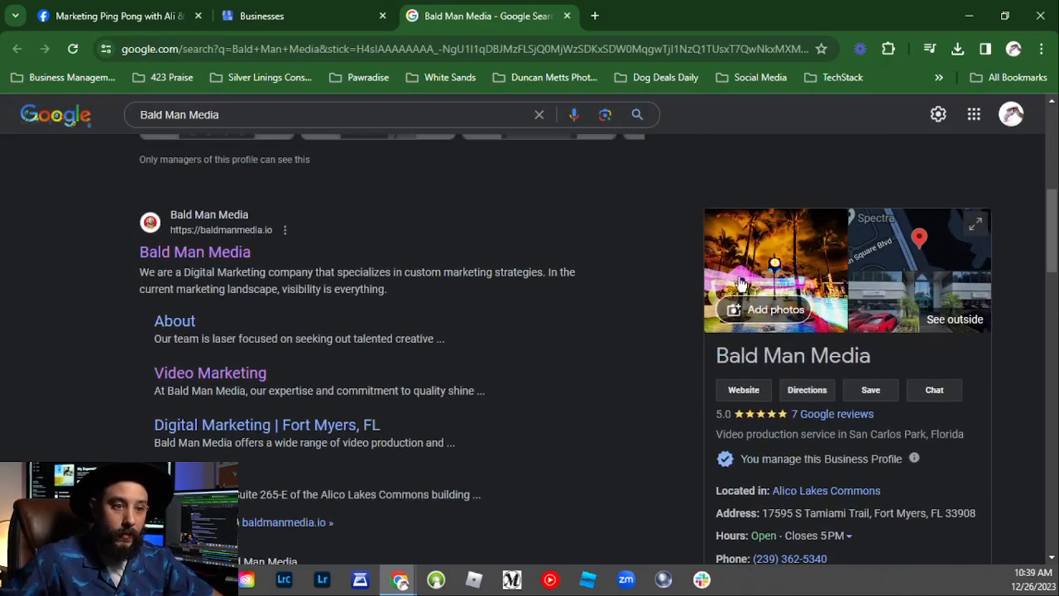
scroll(837, 322, down, 2)
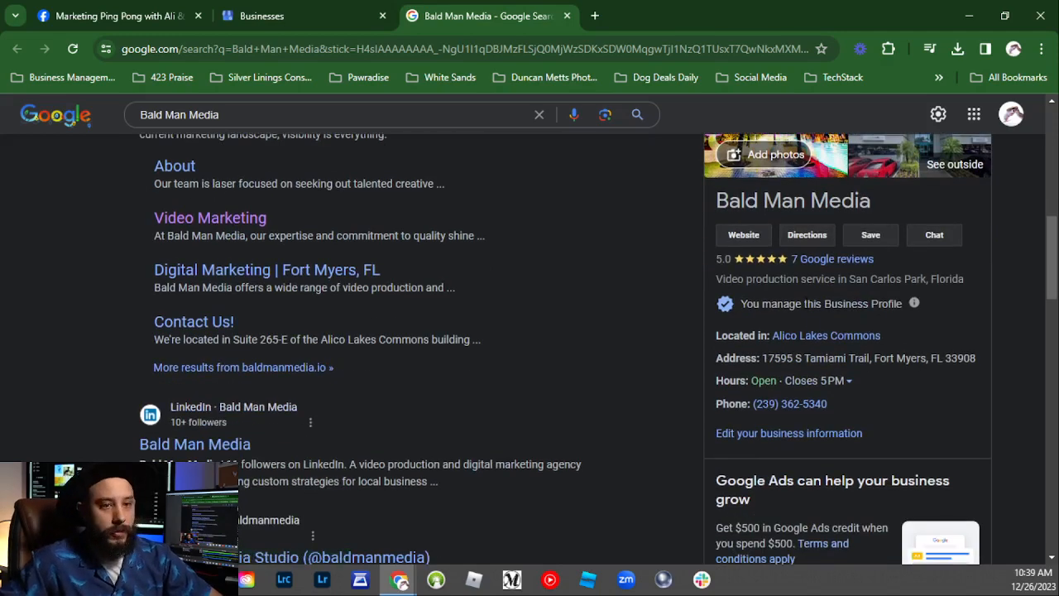
scroll(828, 302, up, 1)
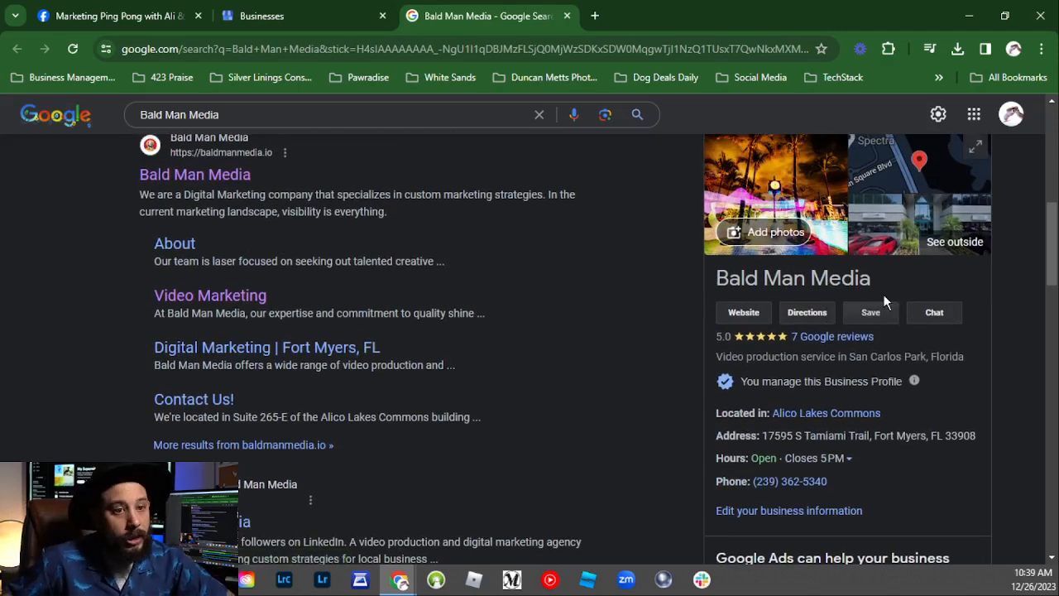
scroll(794, 318, up, 1)
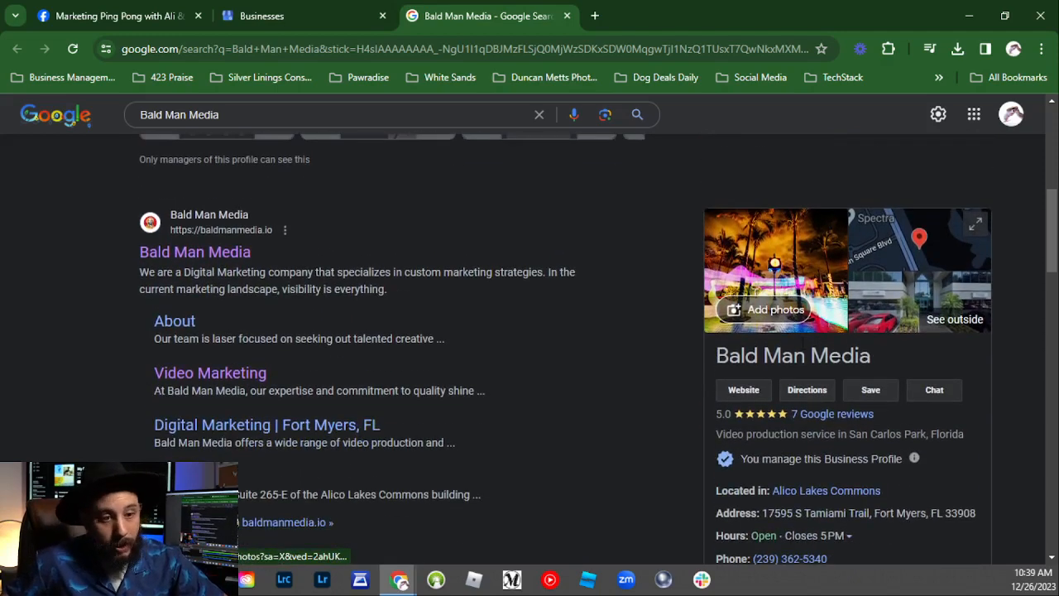
scroll(824, 399, down, 4)
scroll(784, 365, up, 3)
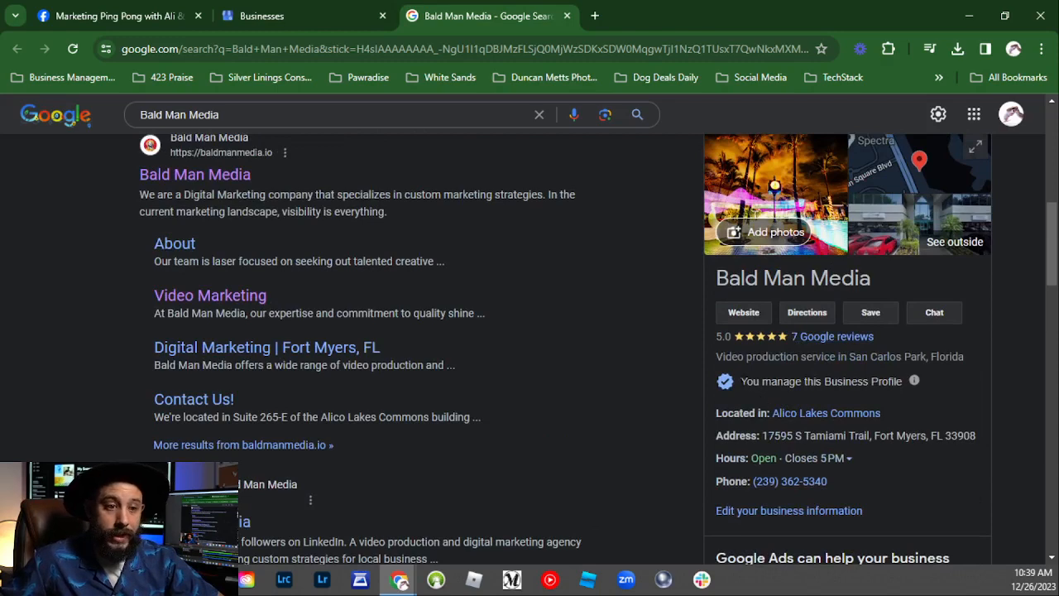
drag(741, 381, 799, 383)
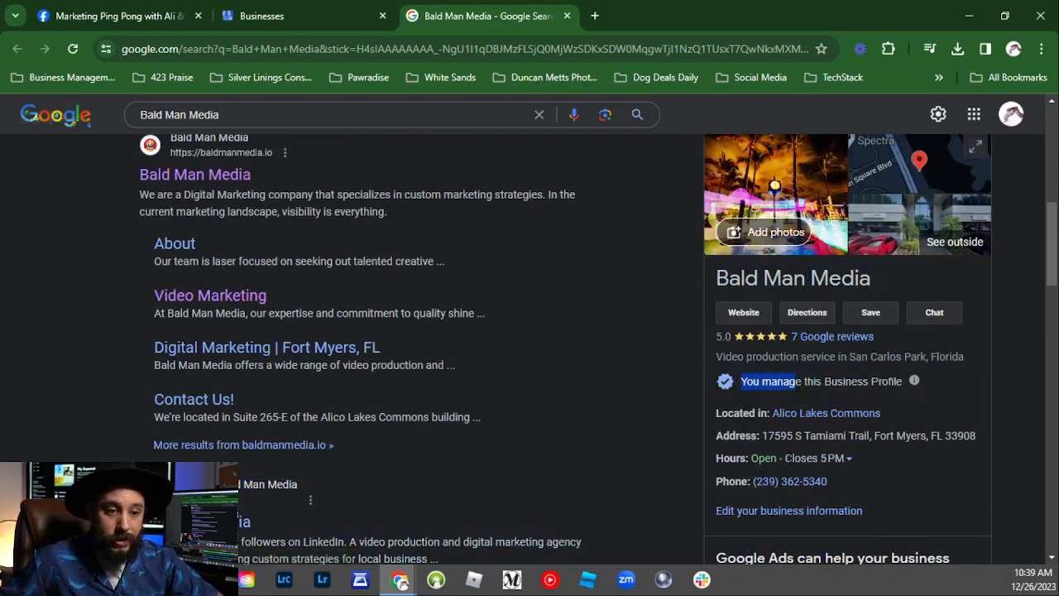
Step: Expand and then collapse Bald Man Media's weekly opening hours
scroll(869, 376, down, 1)
click(844, 380)
click(844, 380)
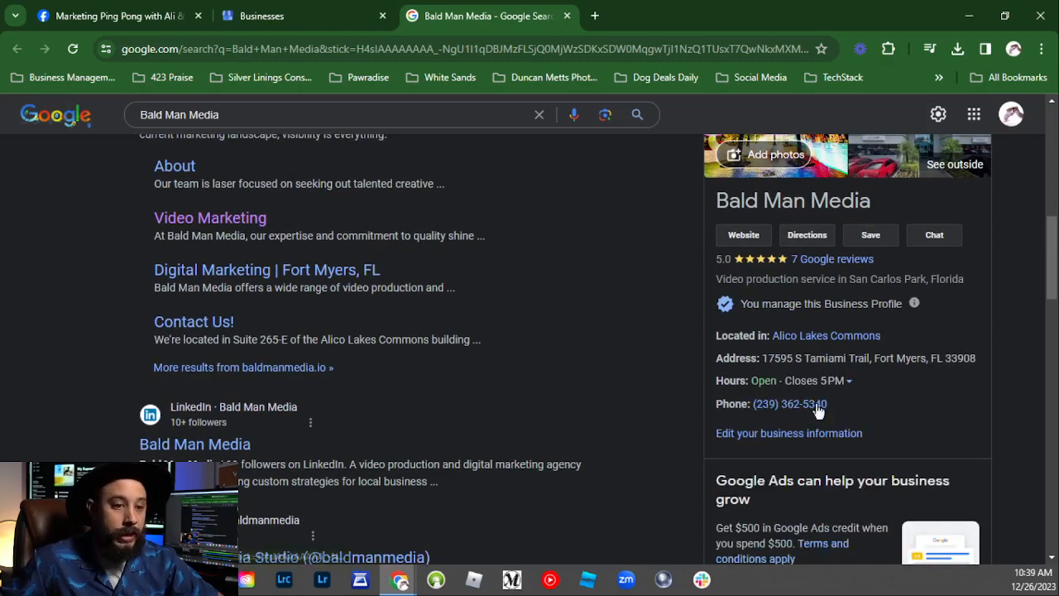
scroll(745, 422, down, 2)
scroll(707, 426, up, 2)
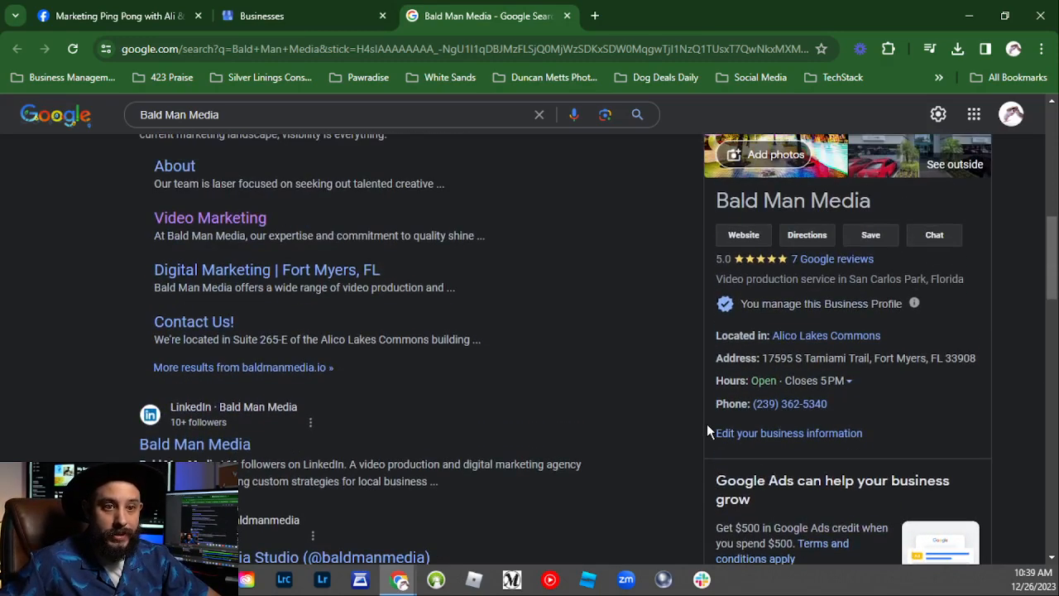
scroll(745, 381, down, 1)
scroll(795, 335, up, 1)
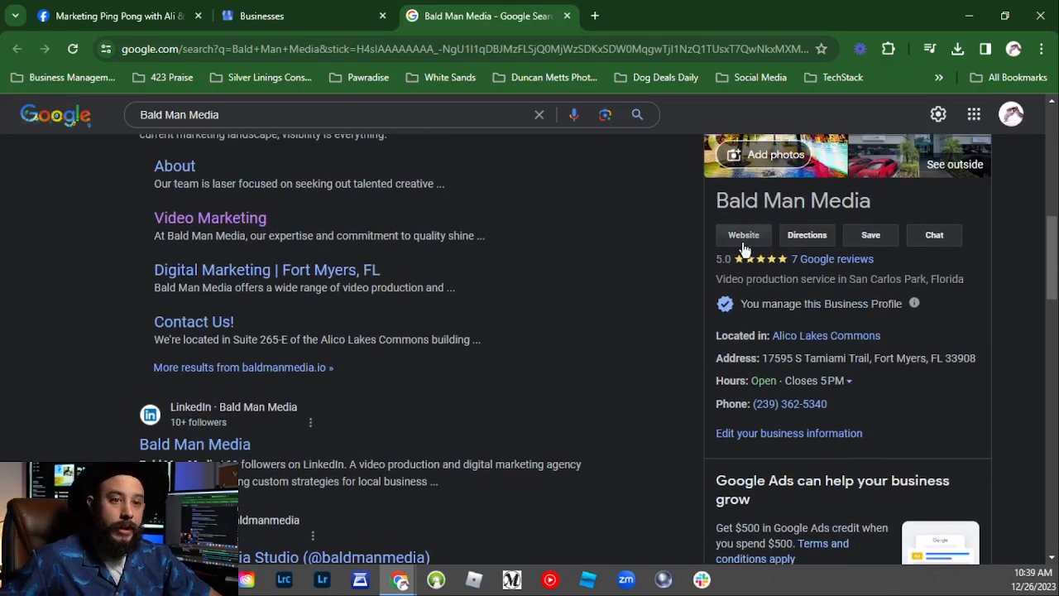
Step: Review Bald Man Media's public listing, rated 5.0 from 7 reviews, in the search results
scroll(774, 352, down, 1)
scroll(769, 353, down, 2)
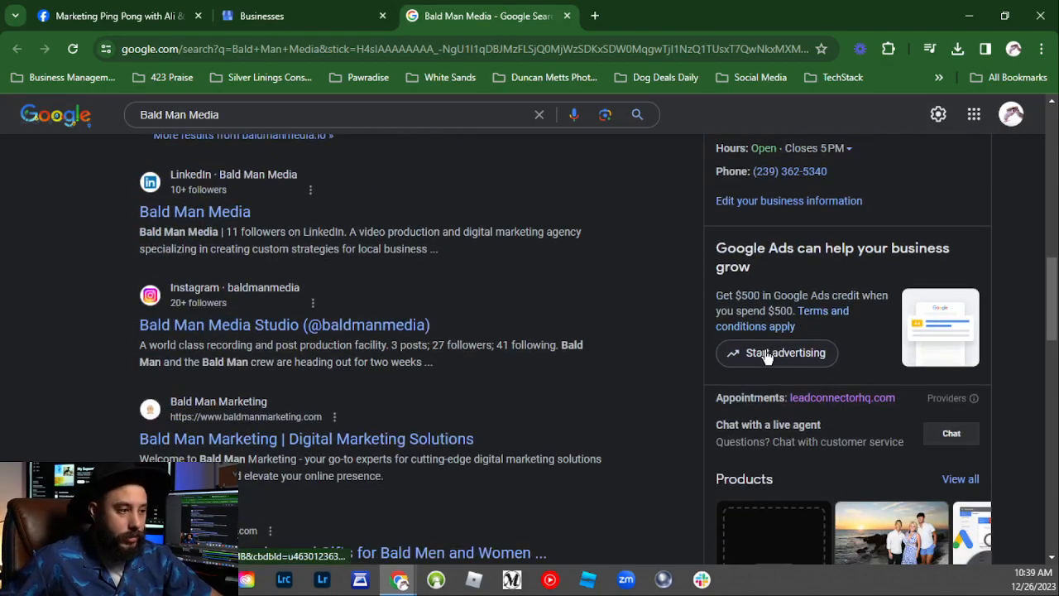
scroll(761, 353, up, 4)
scroll(768, 356, up, 2)
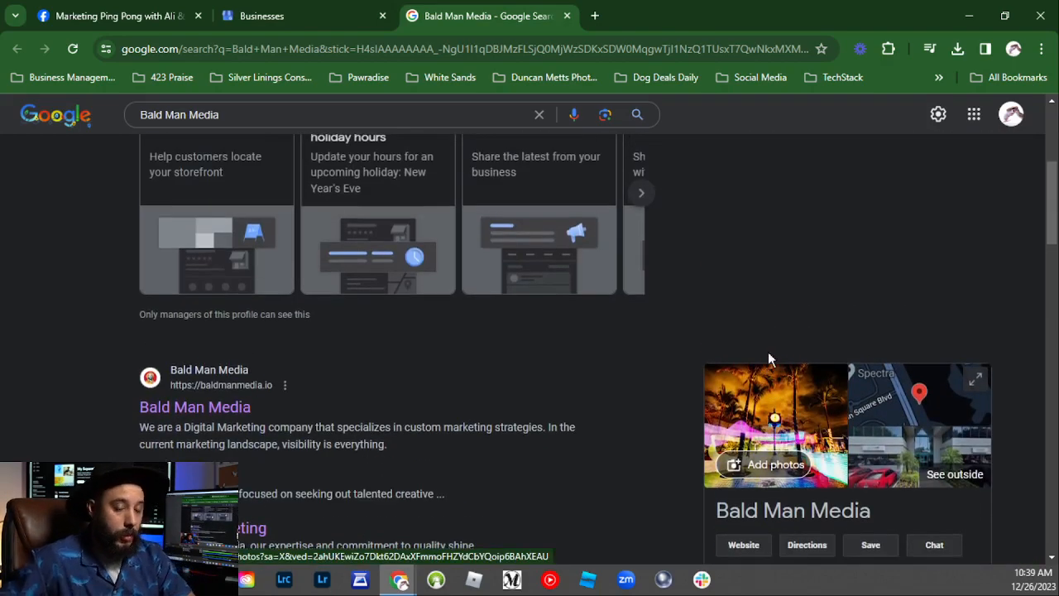
scroll(768, 358, up, 2)
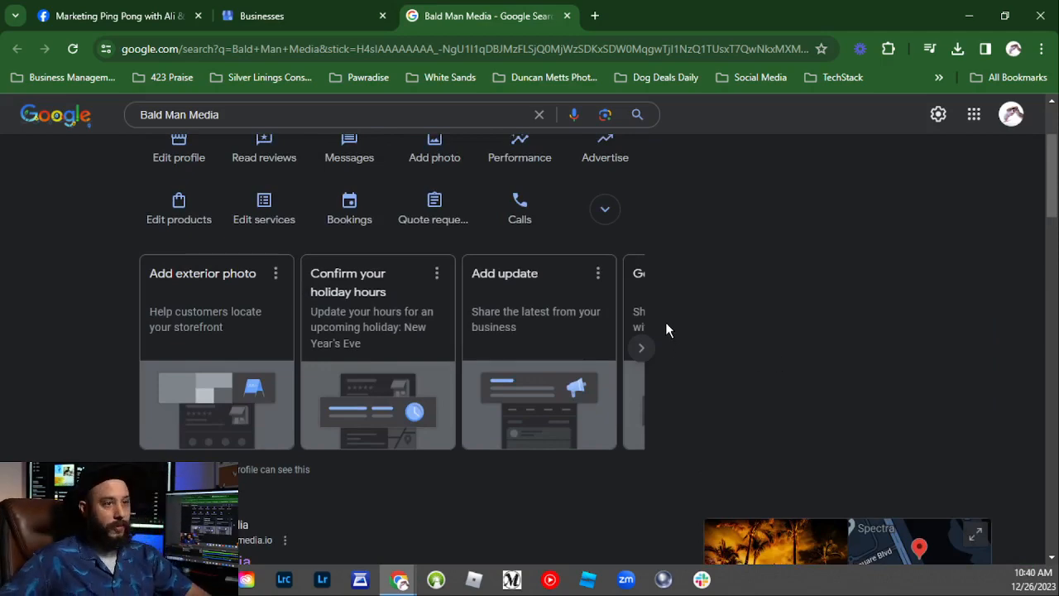
scroll(667, 364, down, 2)
scroll(667, 387, down, 2)
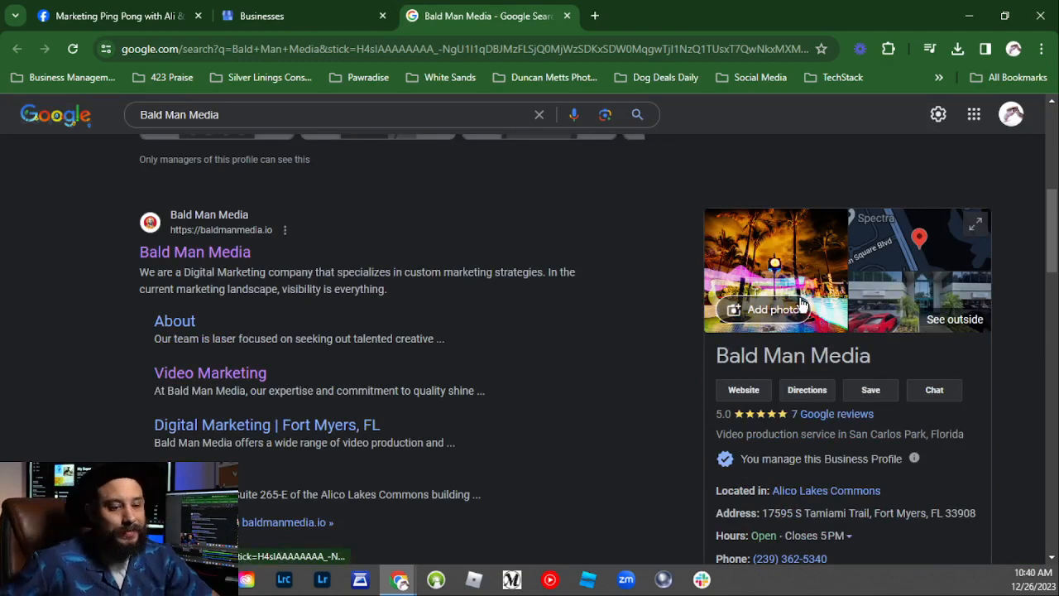
scroll(788, 302, down, 7)
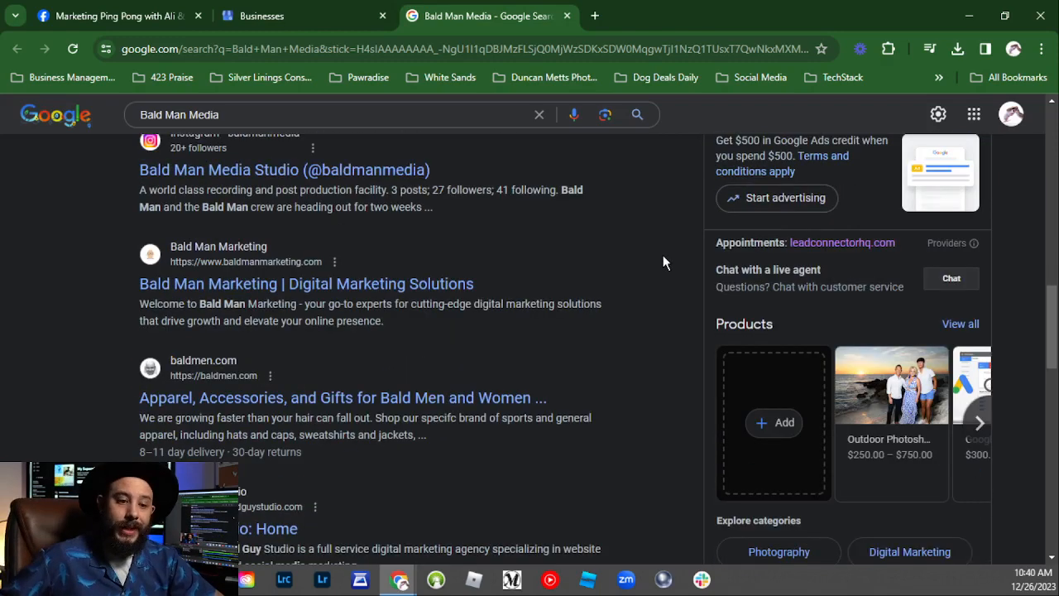
scroll(696, 373, up, 4)
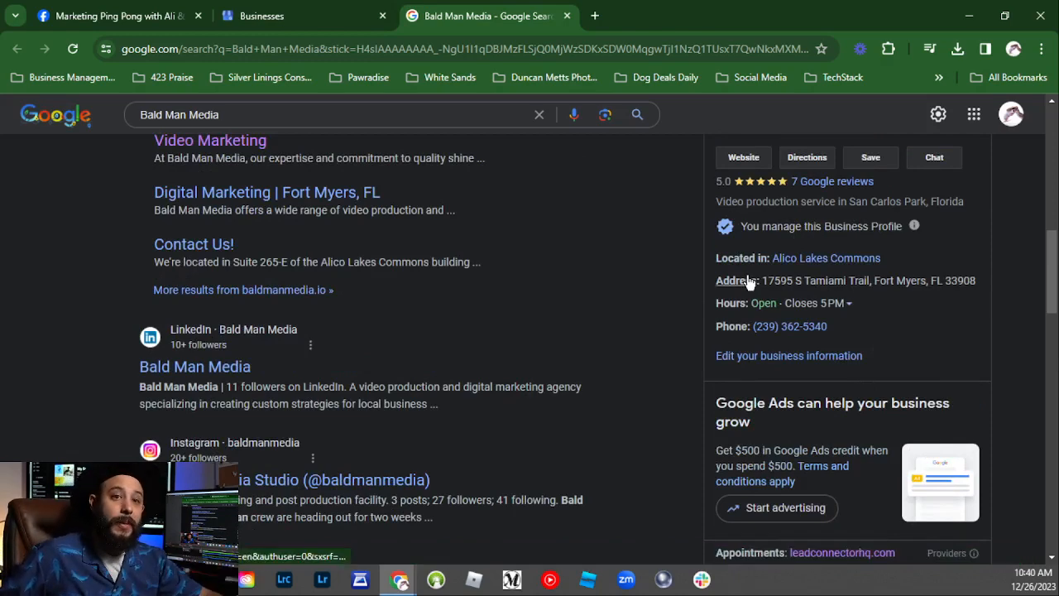
scroll(729, 286, up, 4)
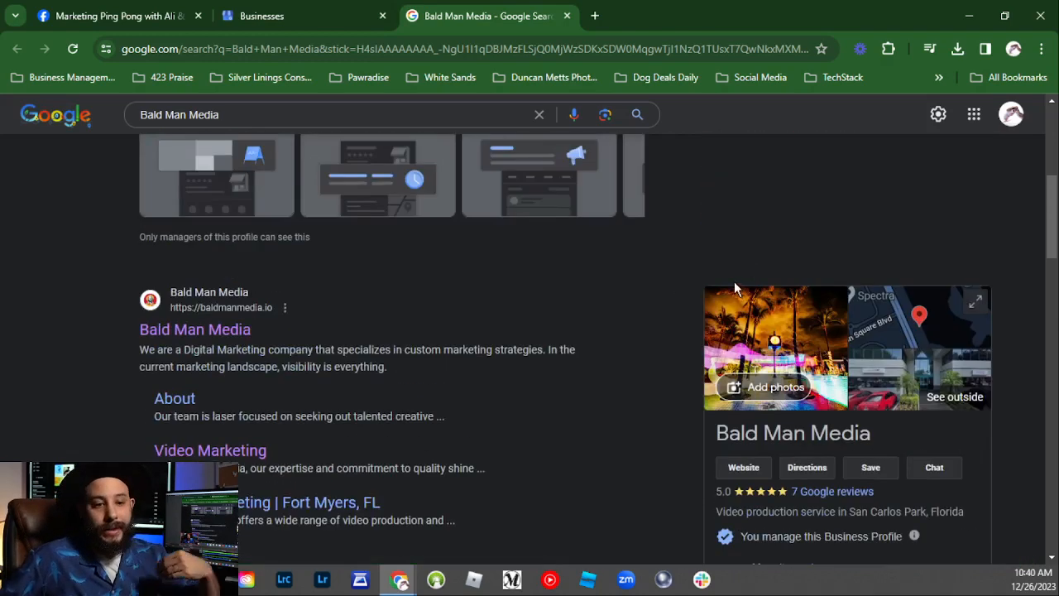
scroll(734, 283, down, 3)
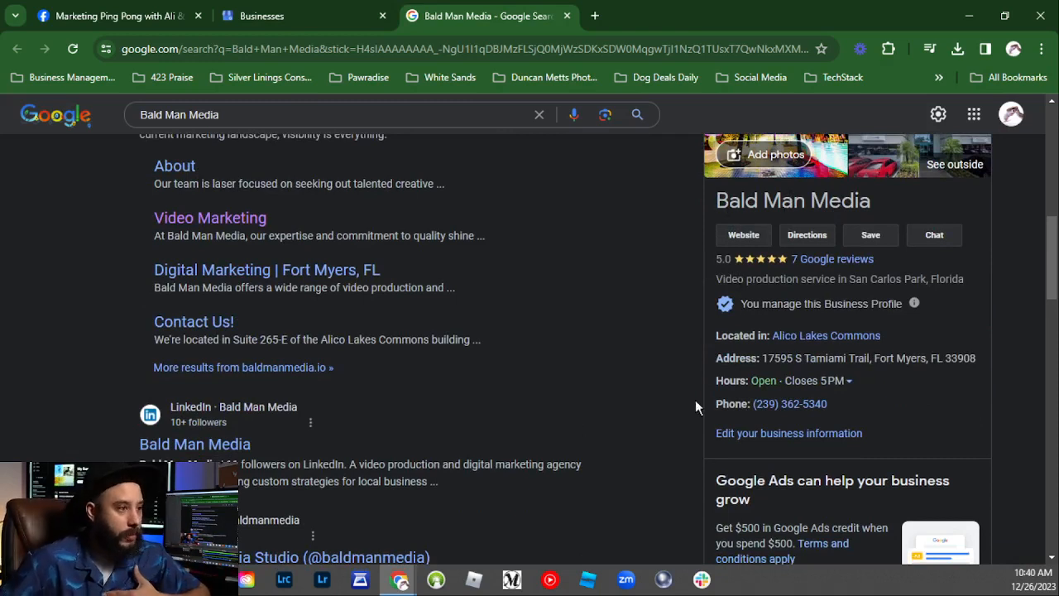
scroll(716, 362, up, 2)
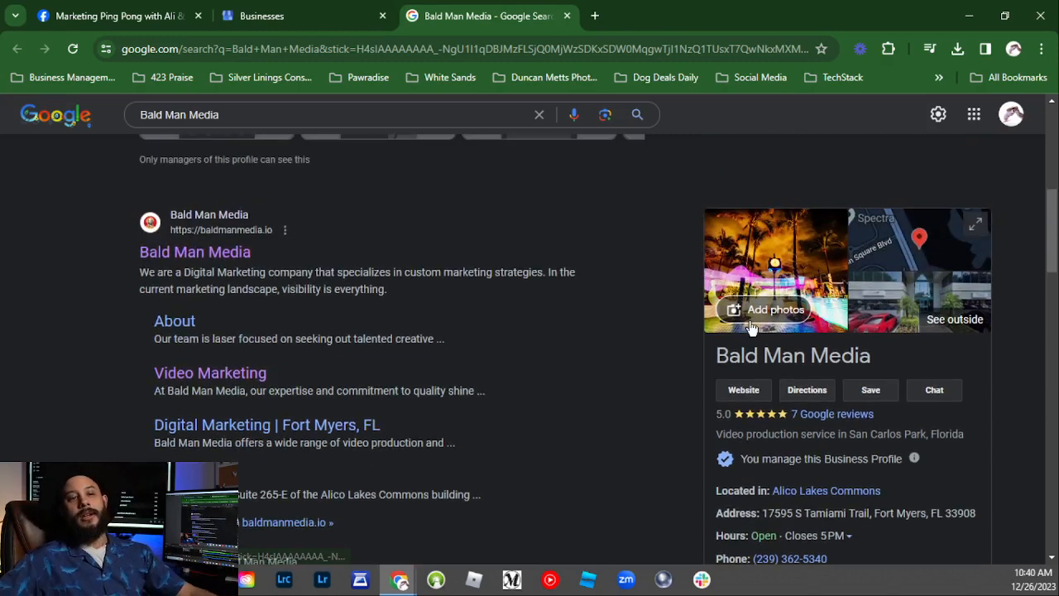
scroll(750, 322, up, 2)
scroll(750, 323, down, 2)
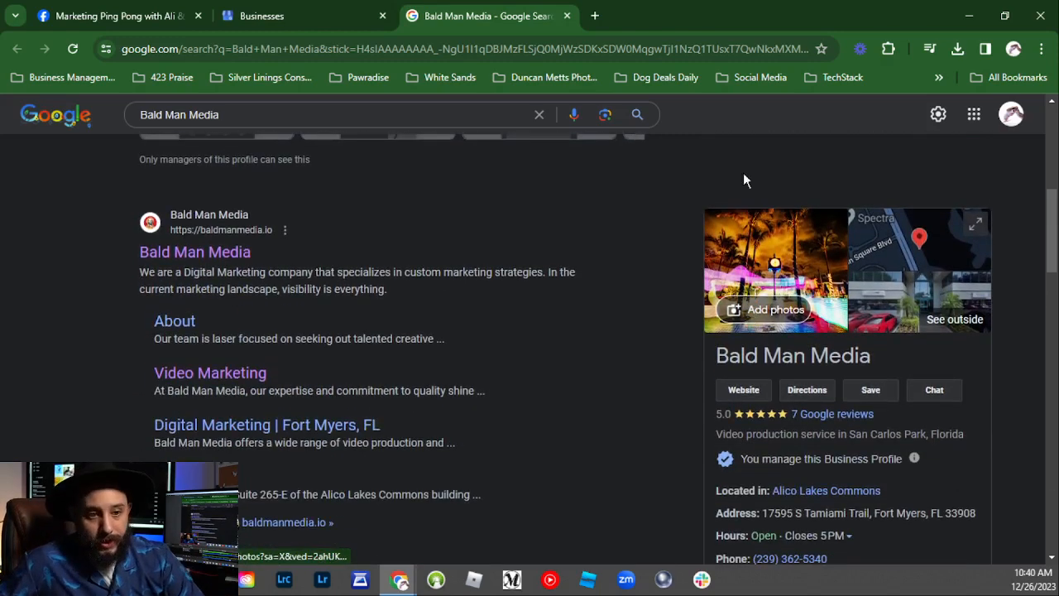
click(761, 312)
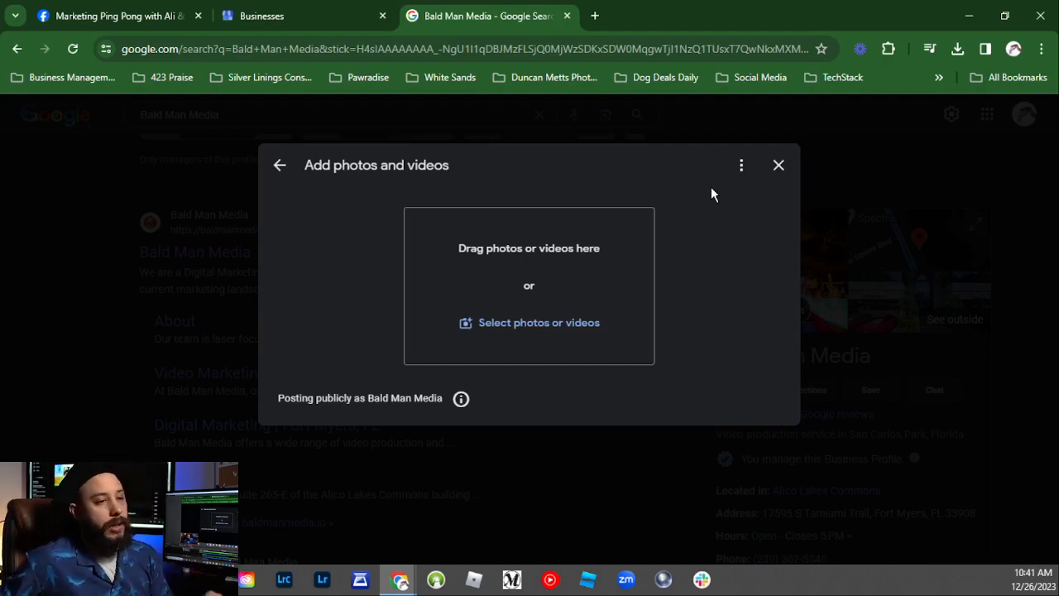
right_click(779, 182)
click(781, 170)
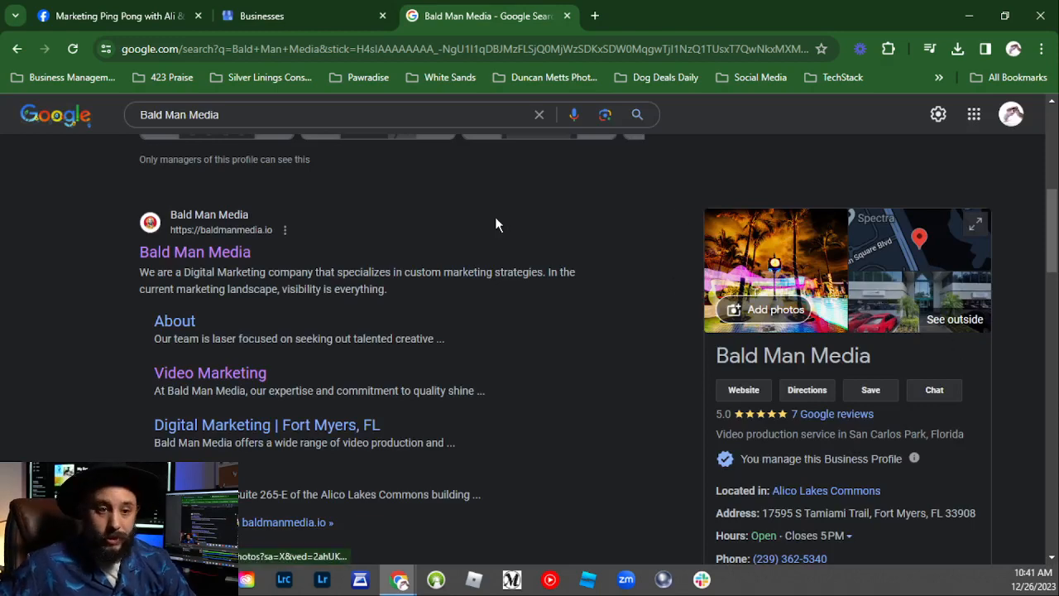
Step: Page forward and back through Bald Man Media's Products carousel
scroll(721, 364, down, 1)
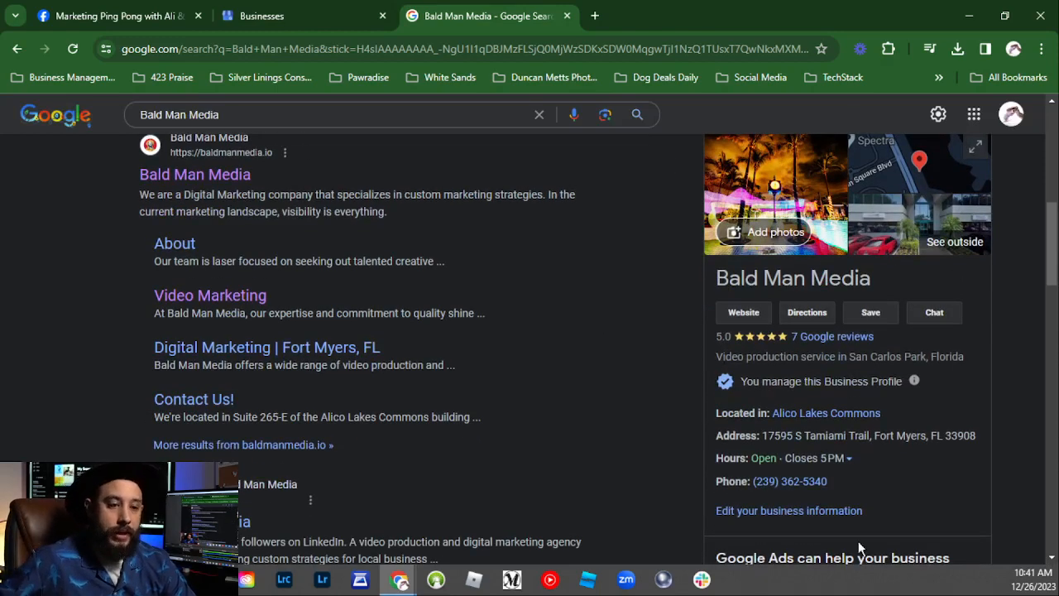
scroll(794, 251, down, 3)
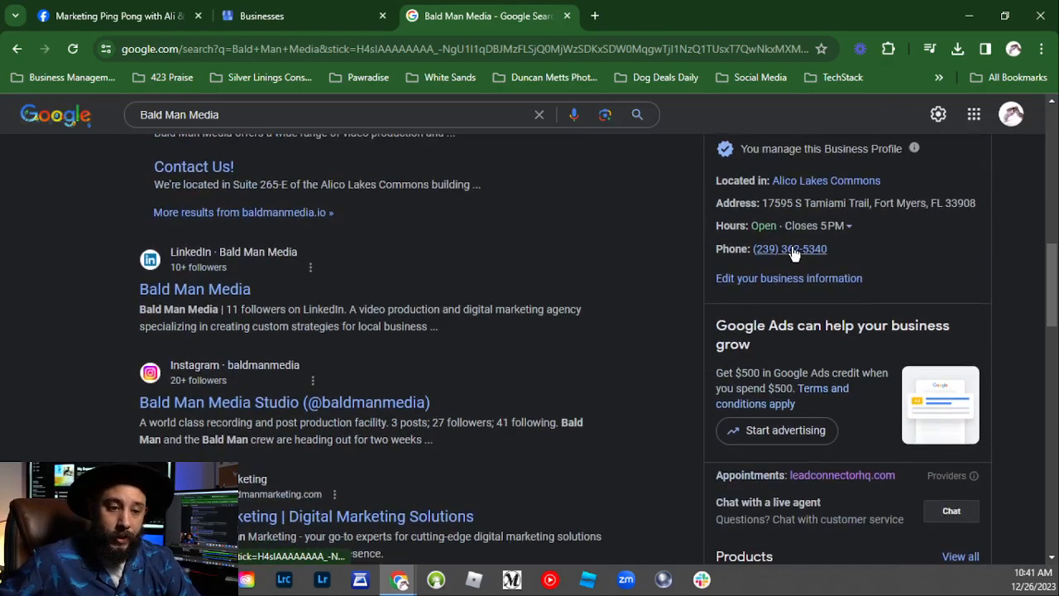
scroll(794, 250, down, 3)
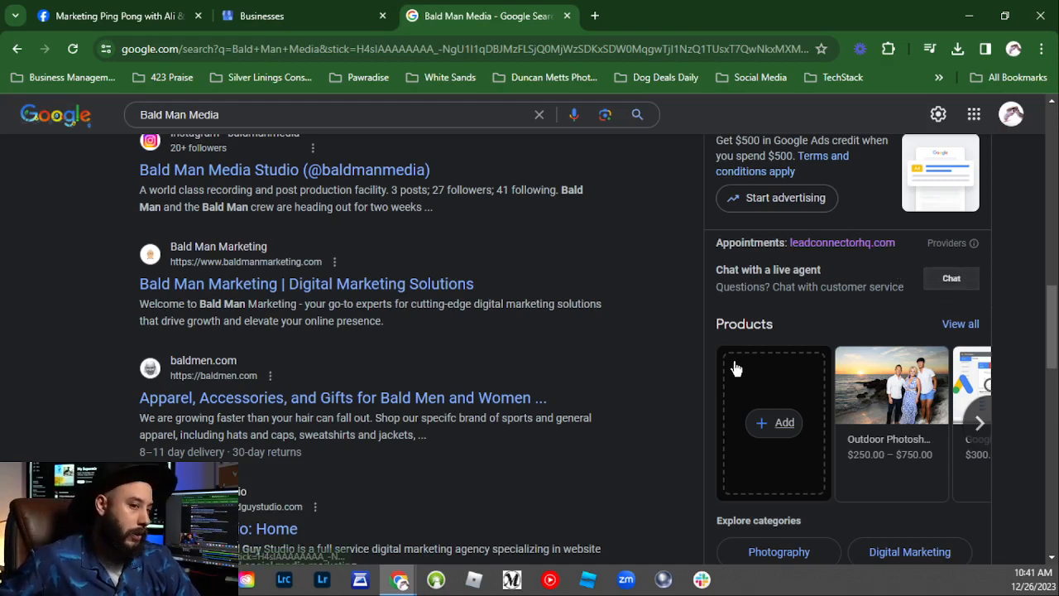
scroll(849, 317, down, 1)
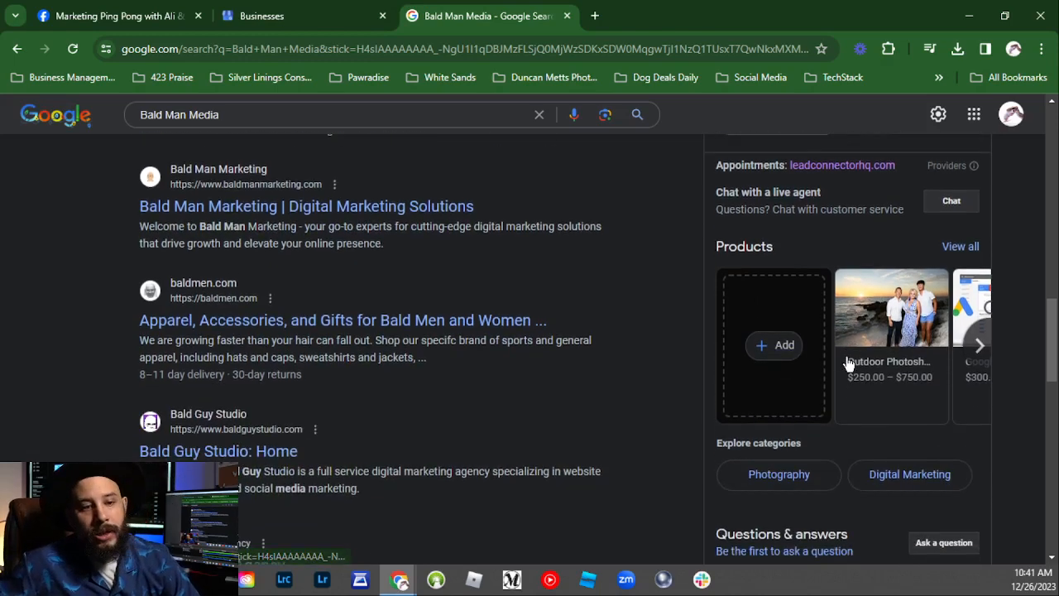
click(979, 345)
click(714, 346)
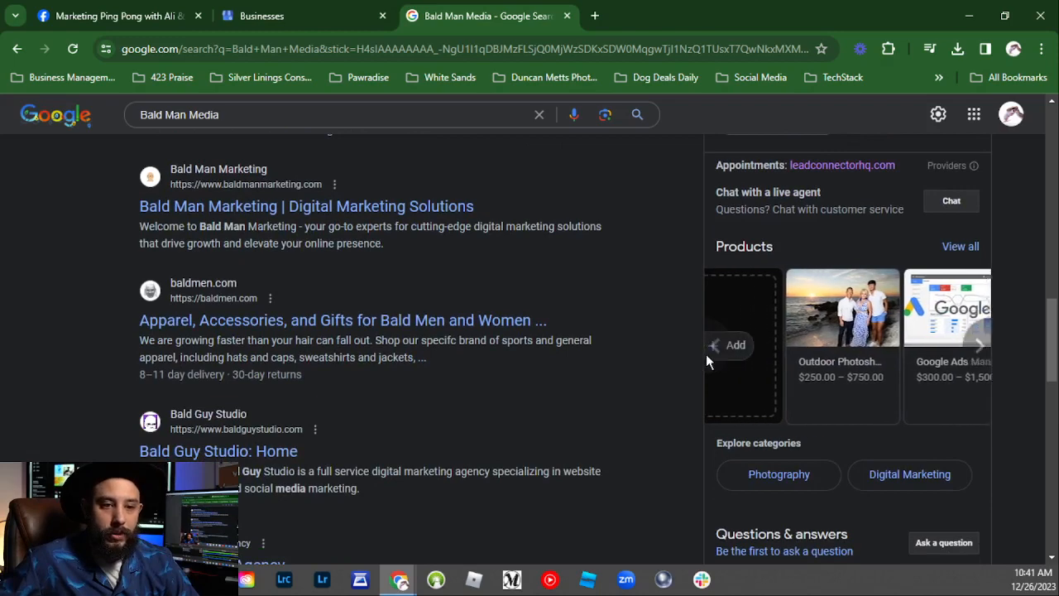
Step: Scroll past the reviews and open all recent updates, led by the Jun 1, 2023 post
scroll(703, 321, down, 3)
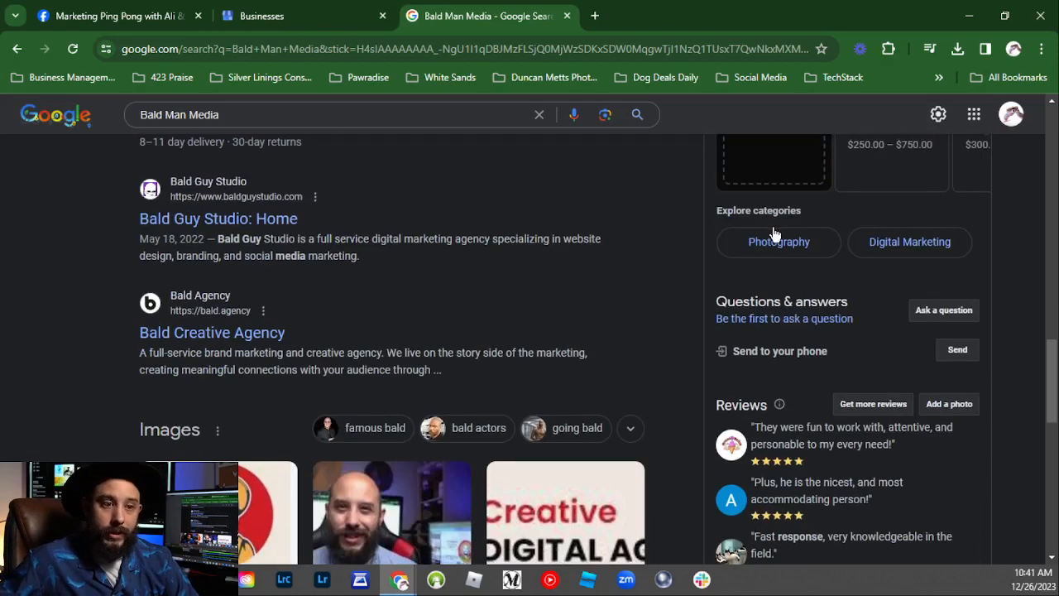
scroll(993, 282, down, 2)
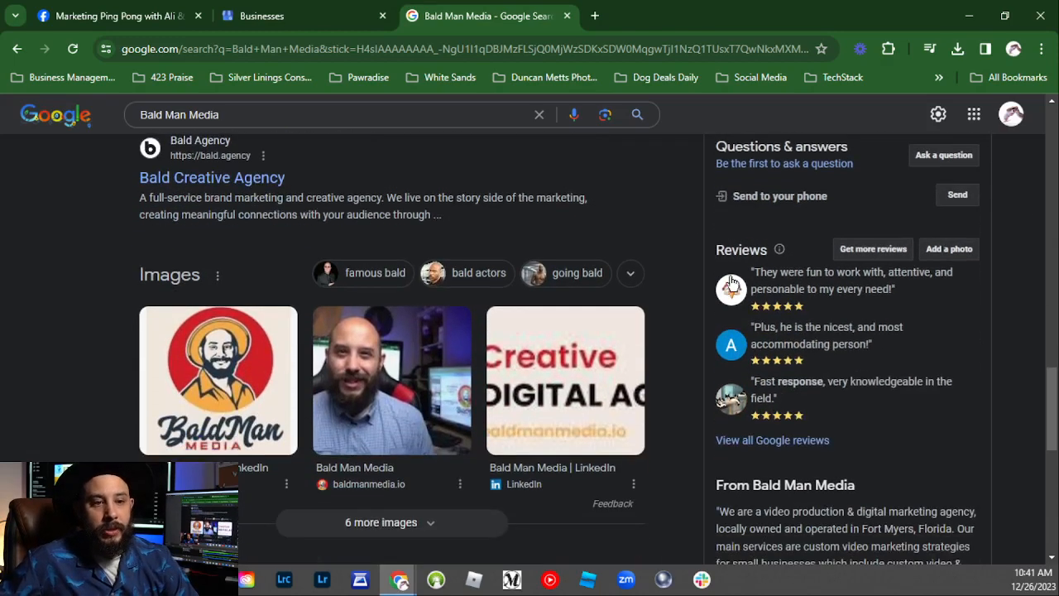
scroll(828, 290, down, 5)
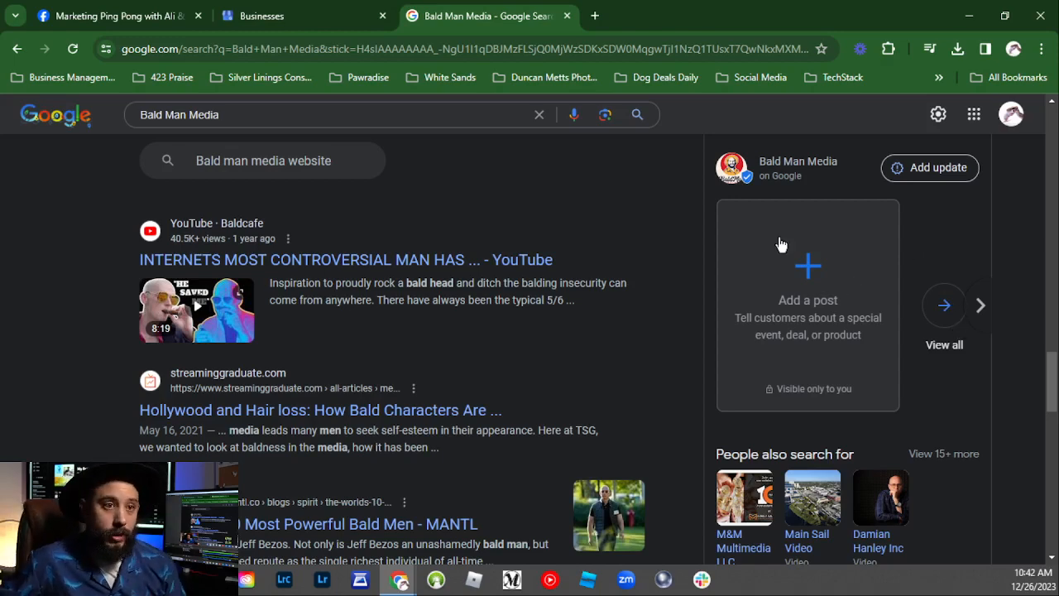
scroll(800, 273, up, 1)
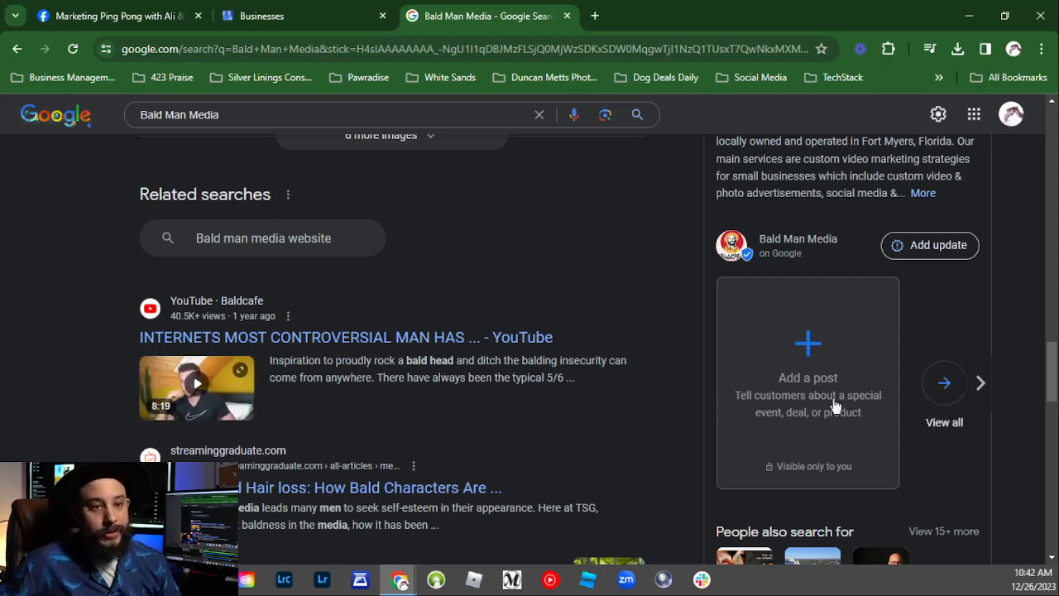
click(940, 390)
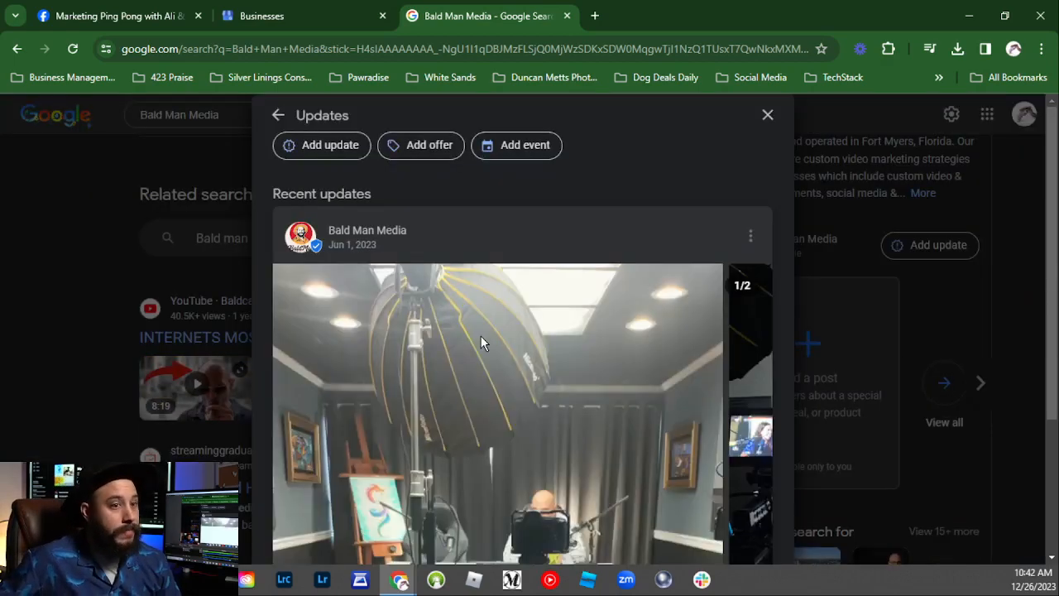
Step: Browse the podcast posts' photo carousel in the Updates panel
scroll(472, 301, down, 5)
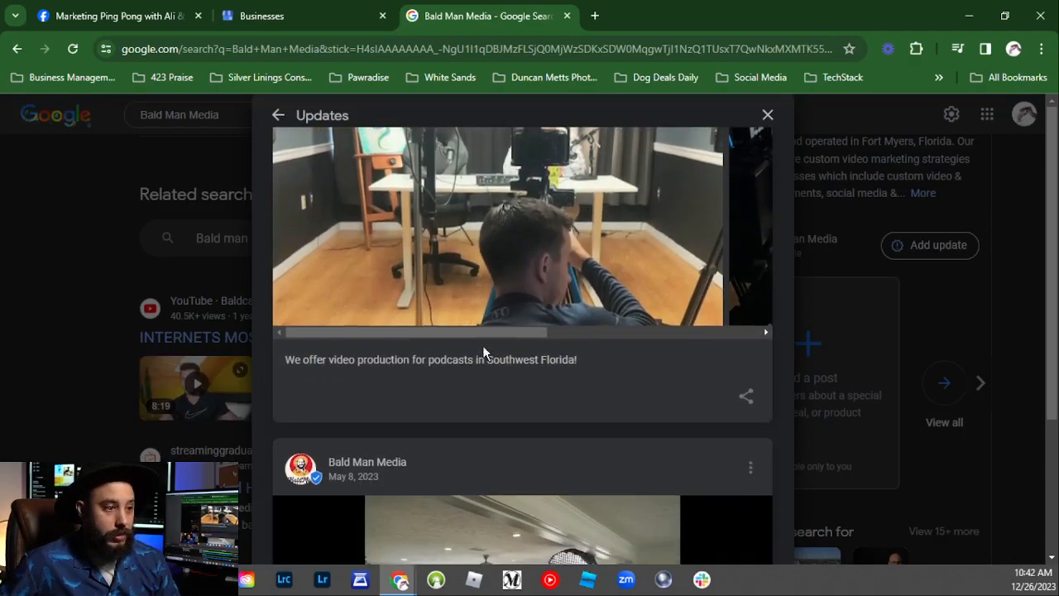
drag(439, 333, 420, 289)
scroll(434, 294, up, 2)
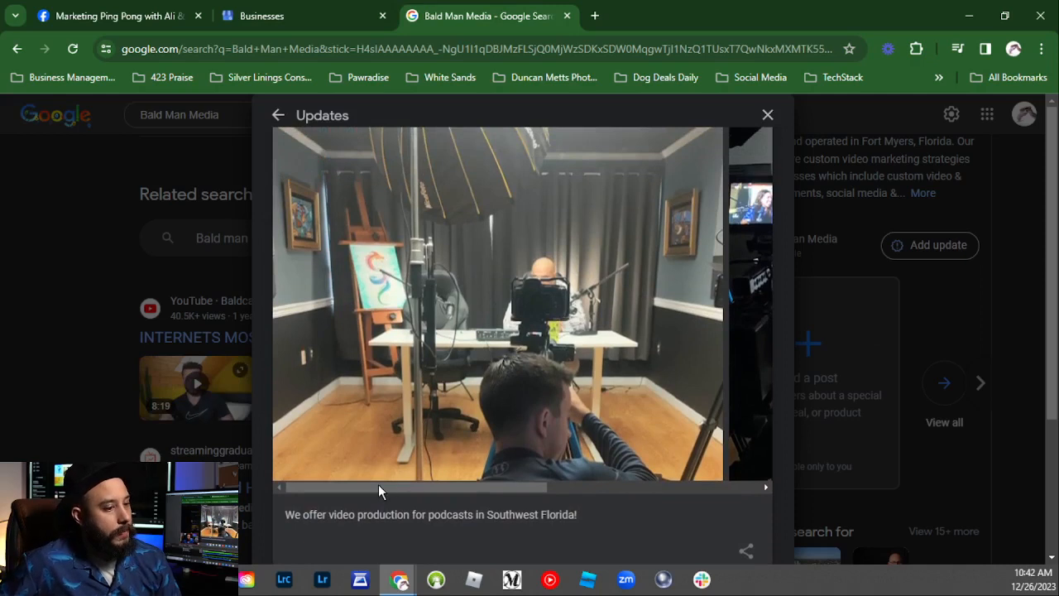
drag(378, 486, 596, 485)
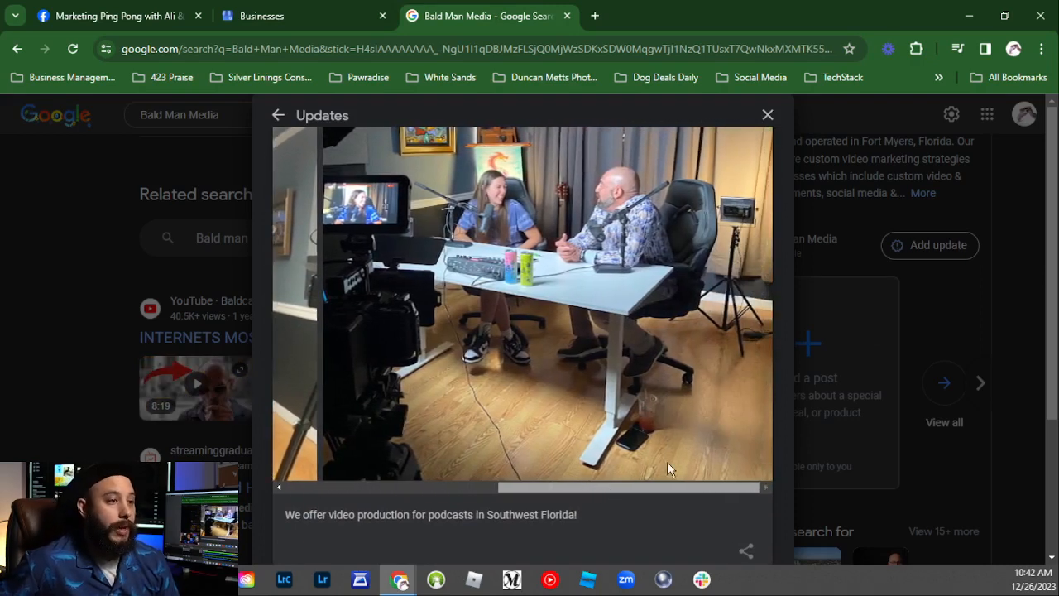
scroll(529, 370, up, 1)
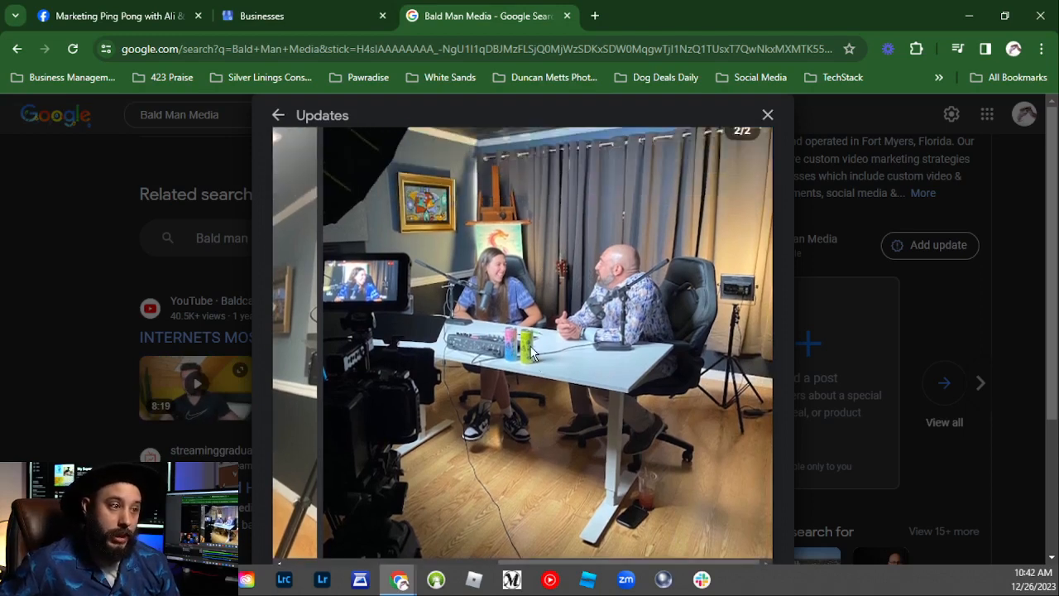
scroll(530, 345, up, 2)
scroll(529, 345, down, 3)
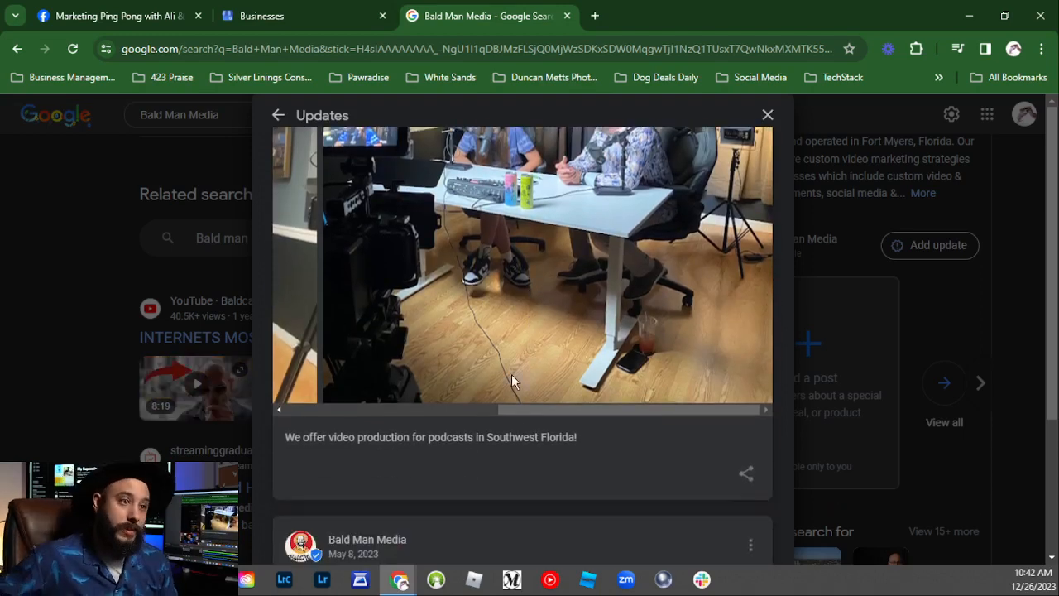
scroll(497, 377, up, 1)
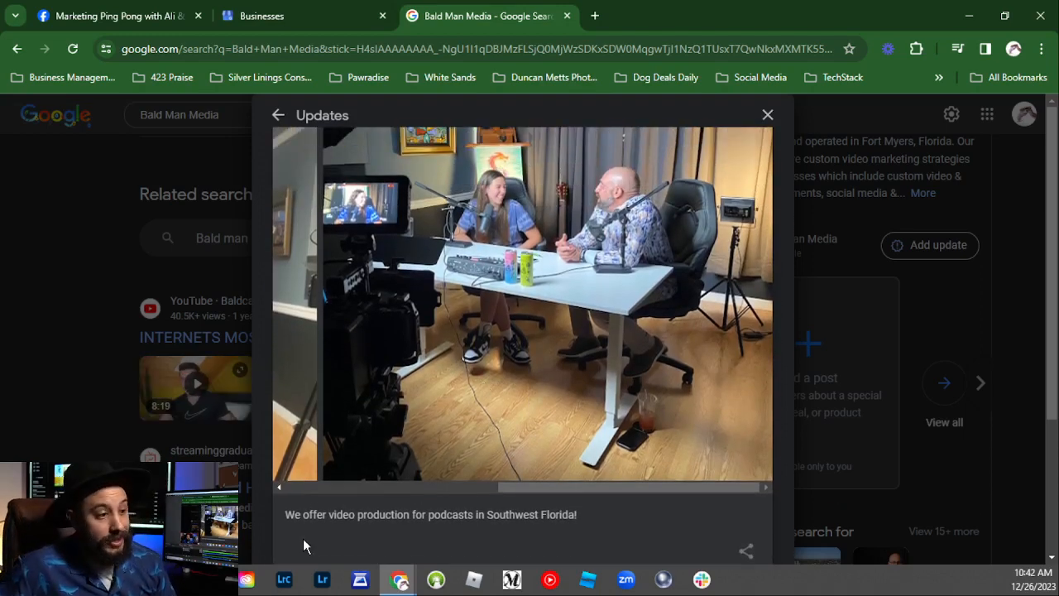
Step: Highlight the podcast video production caption and close the Updates panel
drag(286, 514, 583, 515)
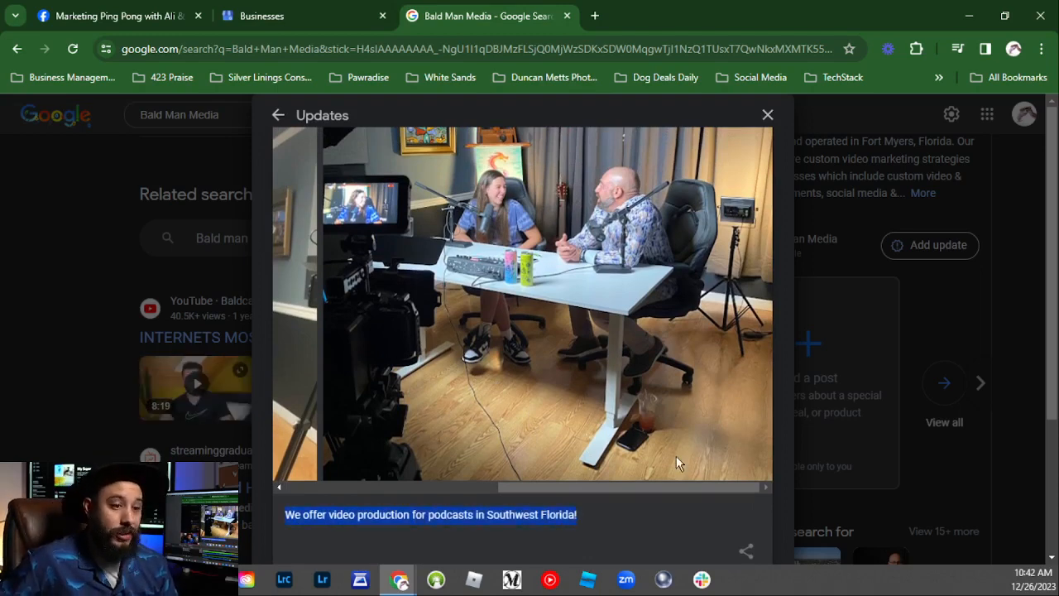
drag(635, 489, 668, 494)
click(766, 120)
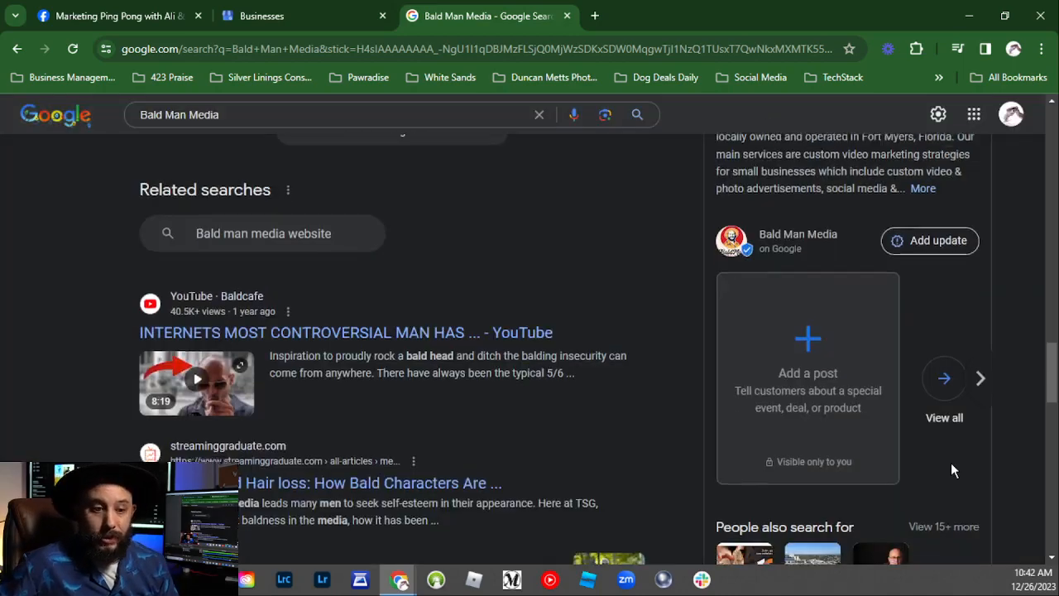
Step: Move Bald Man Media's posts carousel to its final View all card
scroll(951, 463, down, 4)
scroll(853, 453, up, 3)
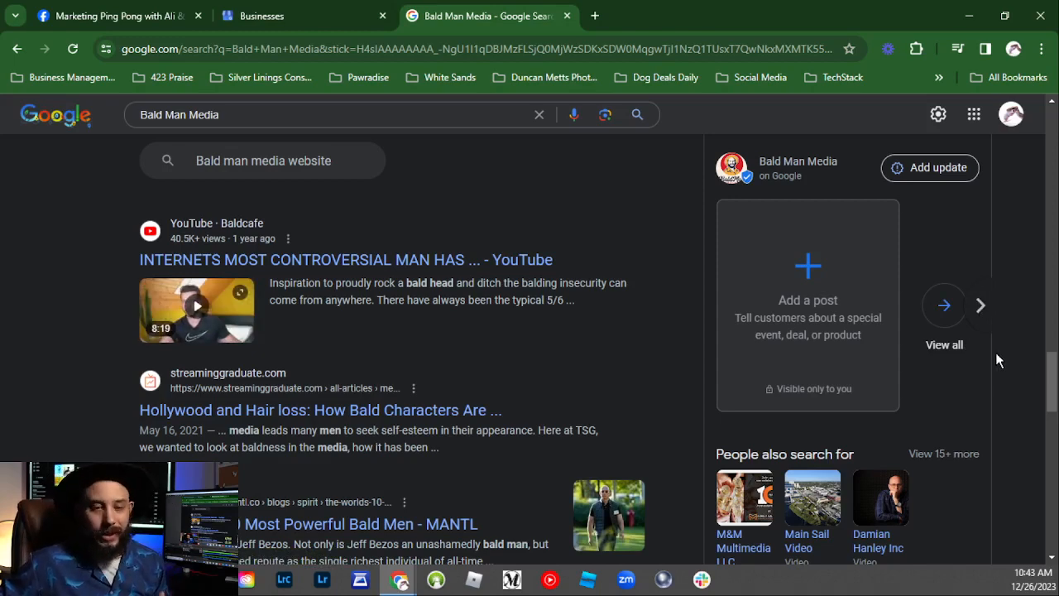
click(981, 308)
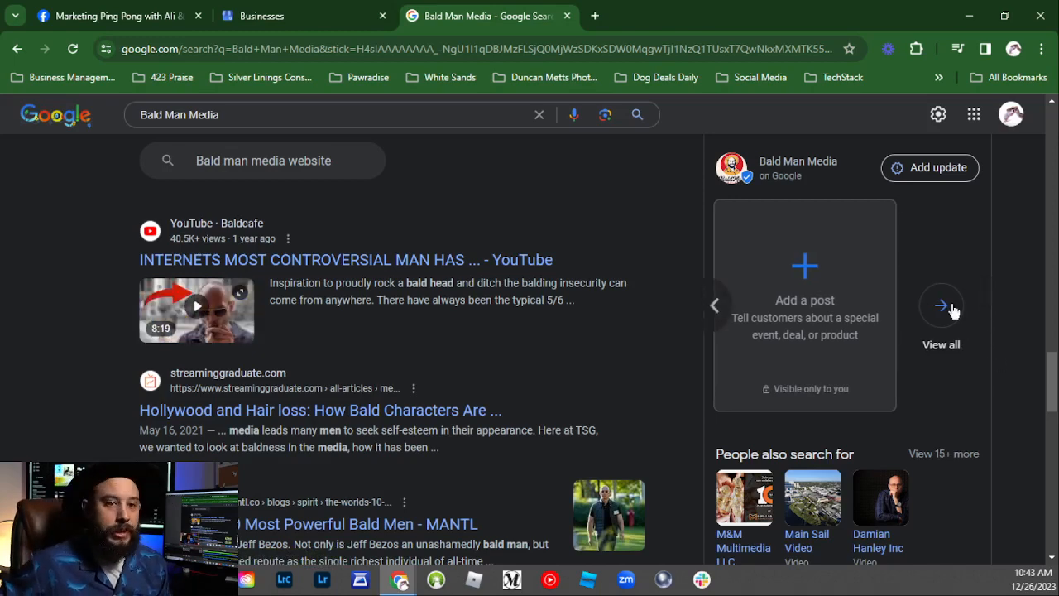
click(952, 311)
scroll(671, 363, down, 6)
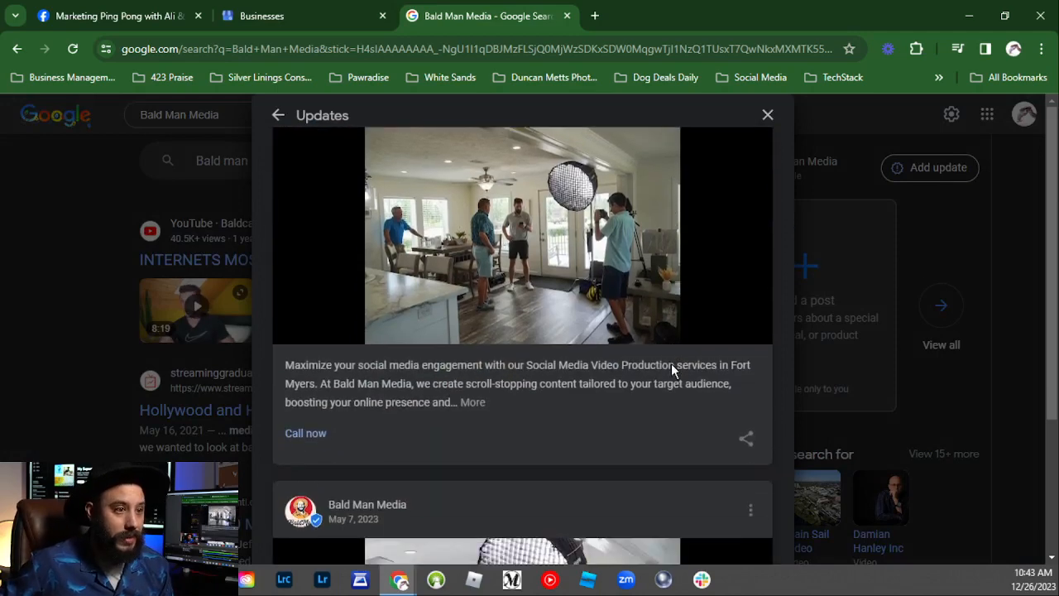
scroll(671, 364, up, 2)
scroll(498, 413, down, 6)
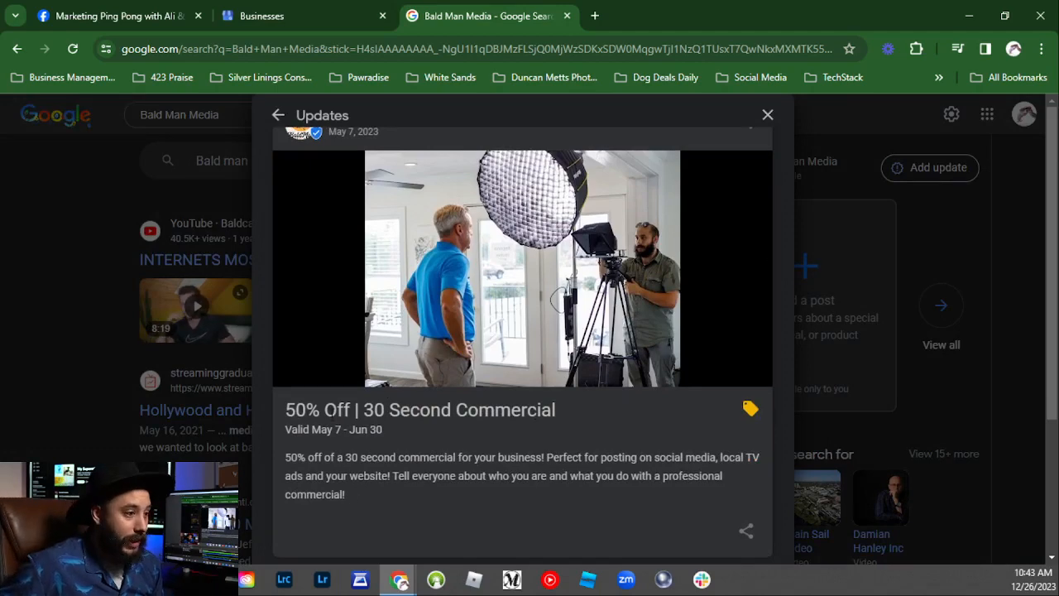
drag(286, 410, 563, 414)
click(770, 118)
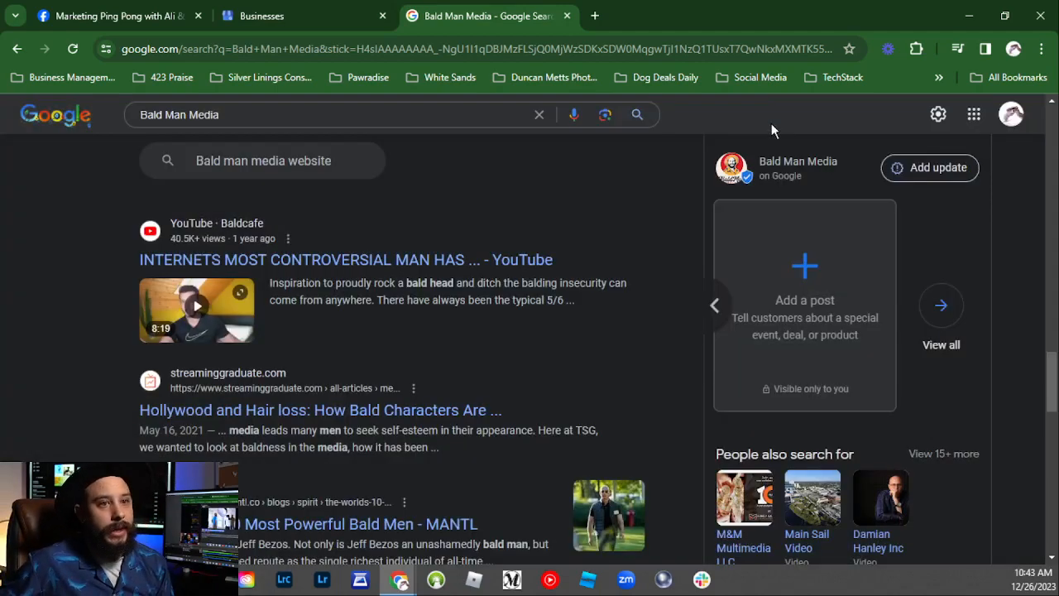
Step: Scroll through Bald Man Media's five-star reviews and bring up the Get more reviews link
scroll(816, 314, up, 5)
scroll(816, 339, up, 2)
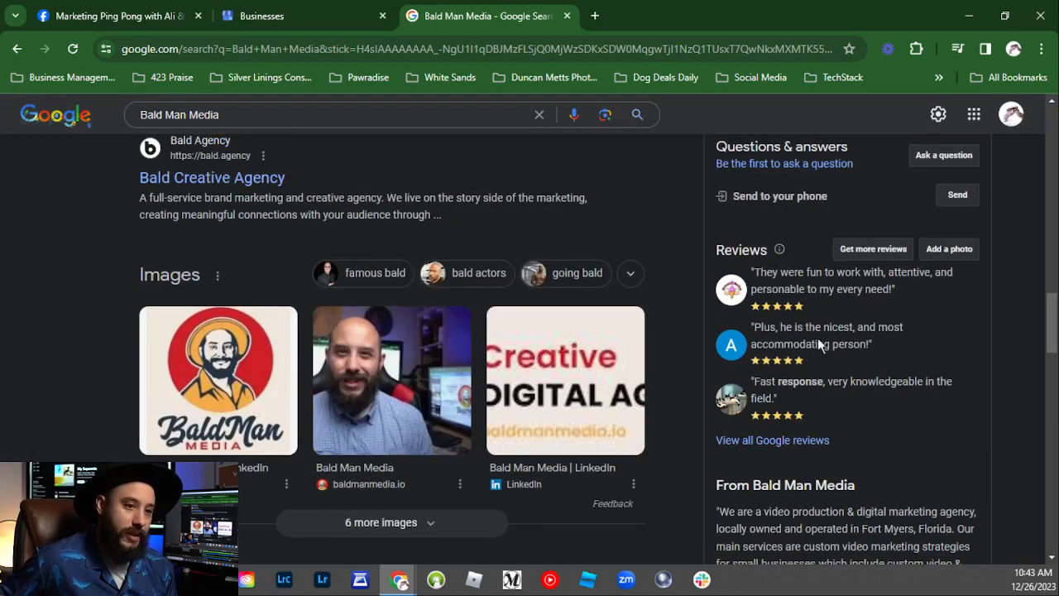
scroll(863, 381, down, 2)
scroll(873, 405, up, 3)
scroll(878, 416, down, 1)
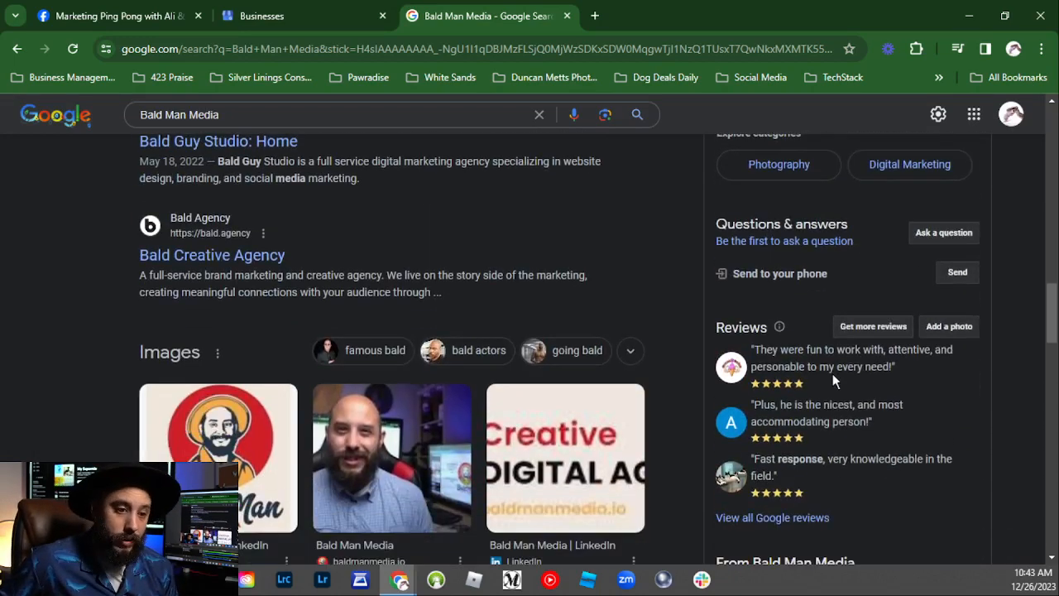
mouse_move(812, 490)
mouse_down()
mouse_move(744, 461)
mouse_move(754, 351)
mouse_move(749, 457)
mouse_move(826, 461)
mouse_move(821, 489)
mouse_up()
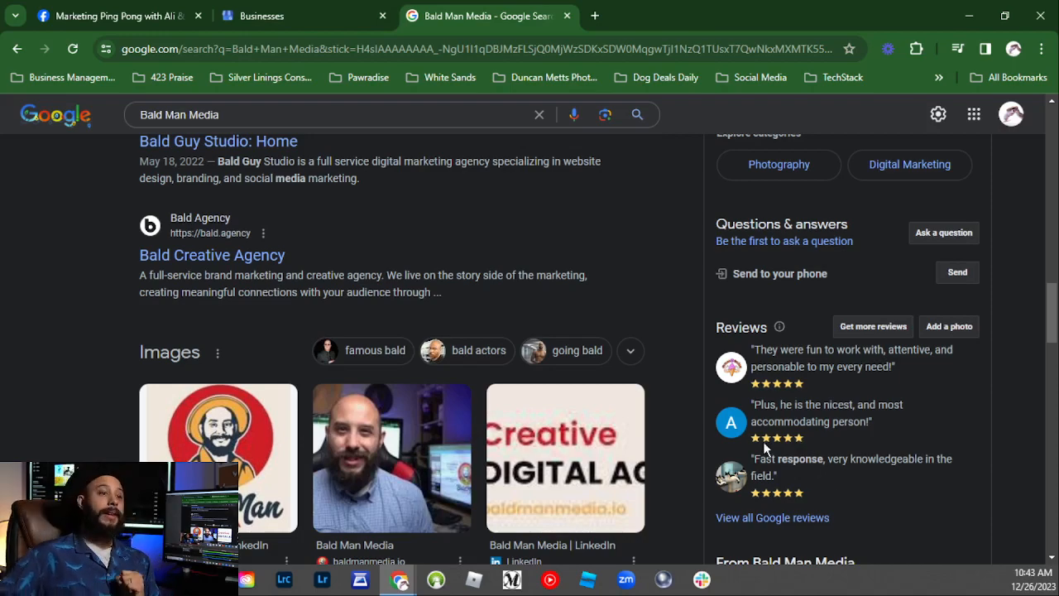
scroll(765, 448, up, 10)
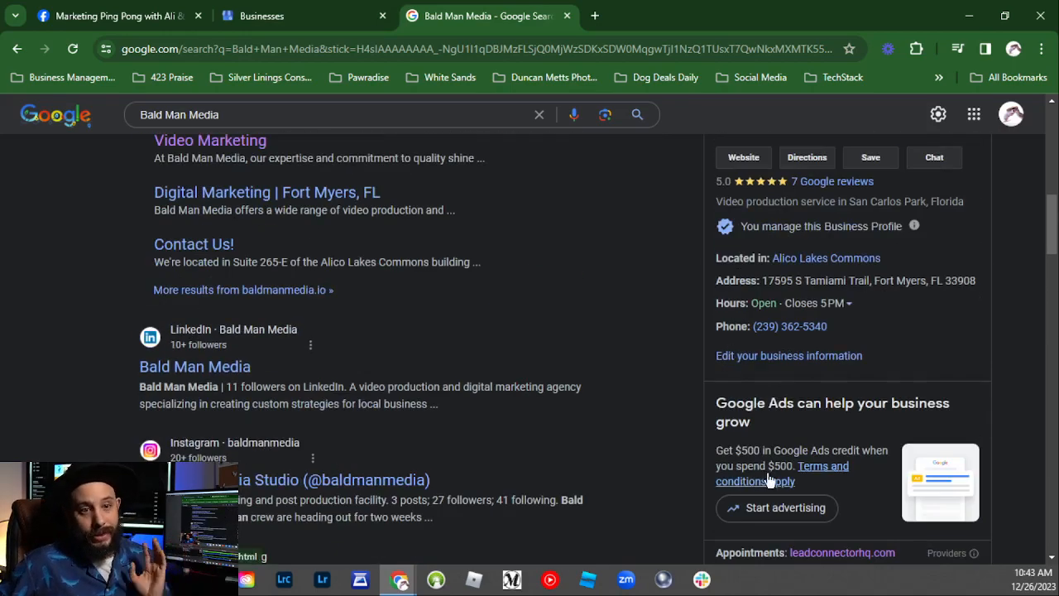
scroll(769, 480, up, 3)
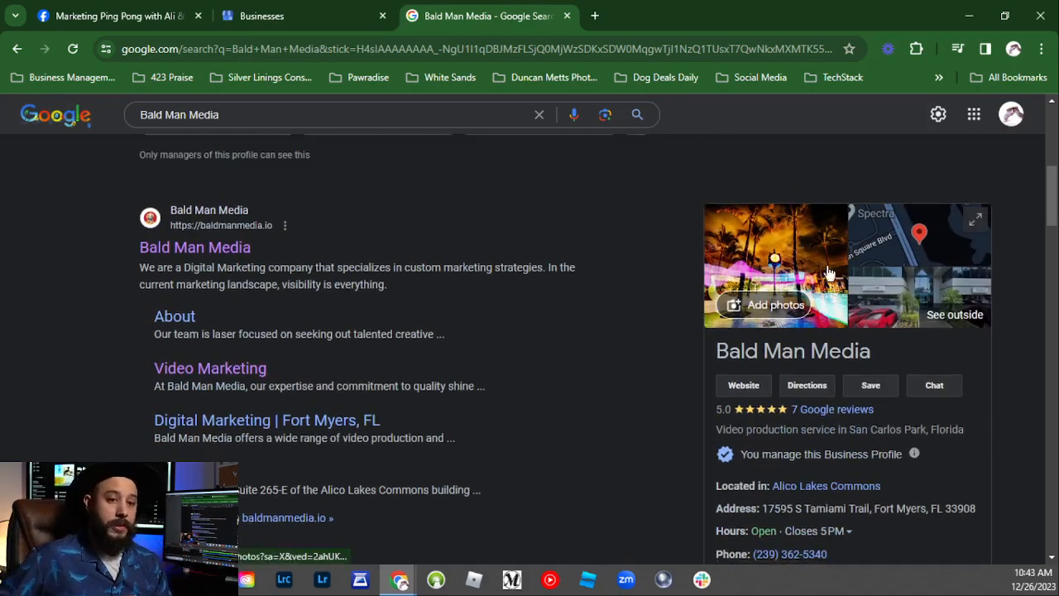
scroll(828, 273, down, 1)
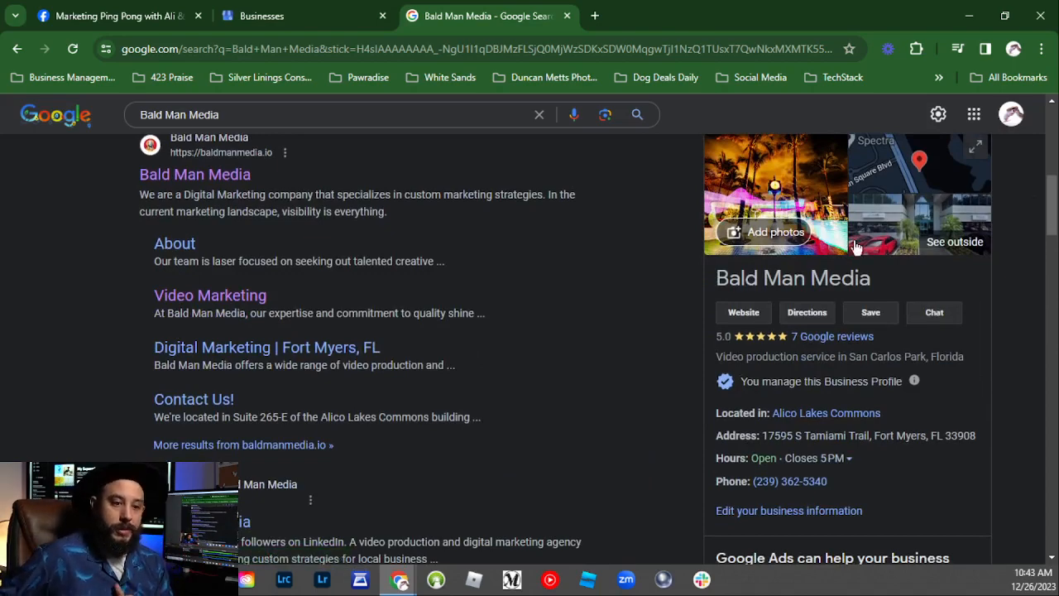
scroll(847, 250, down, 12)
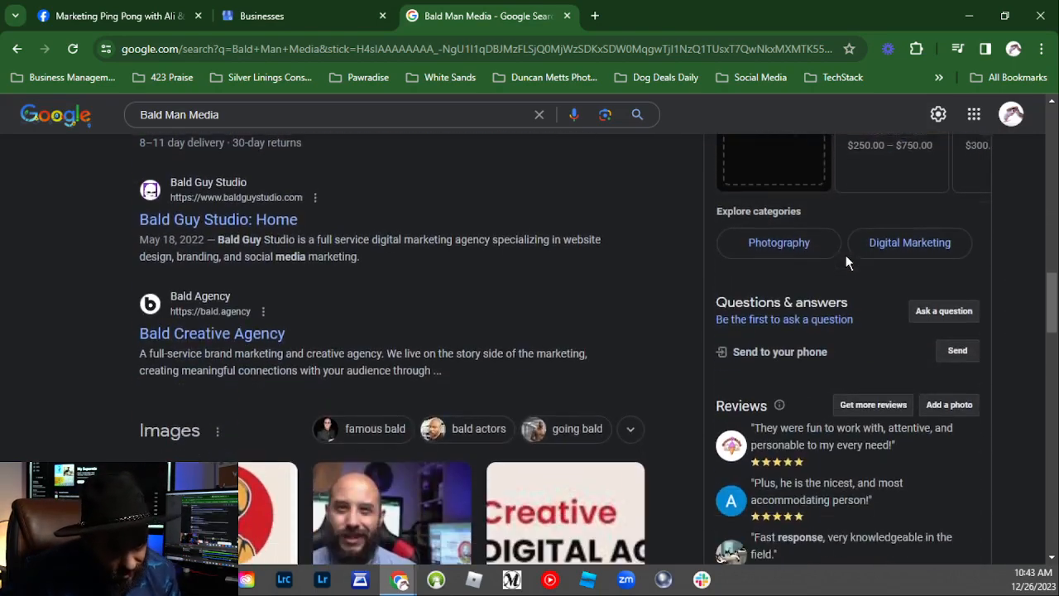
scroll(846, 255, down, 2)
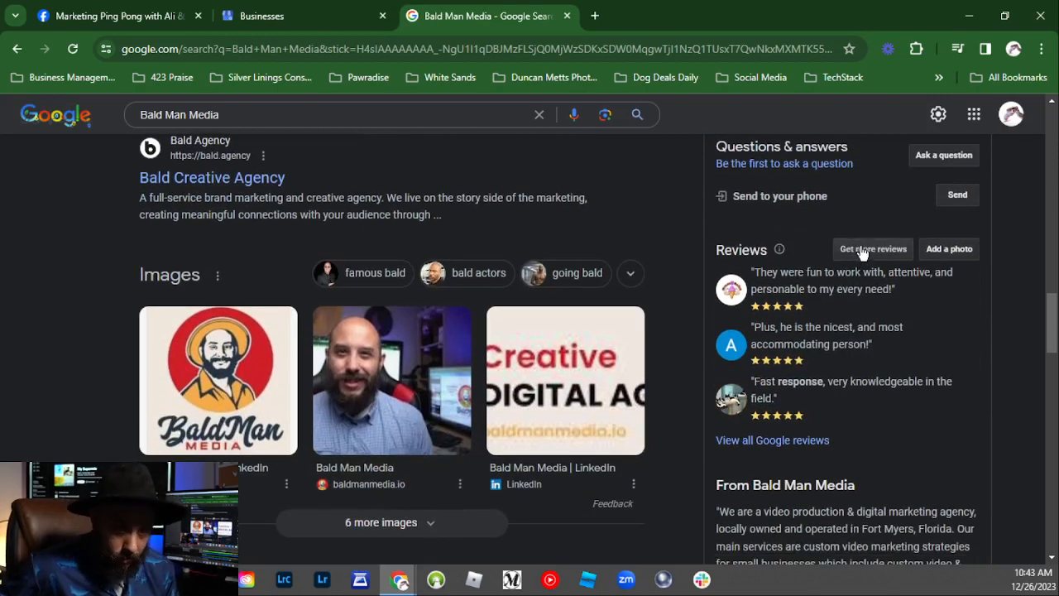
click(862, 250)
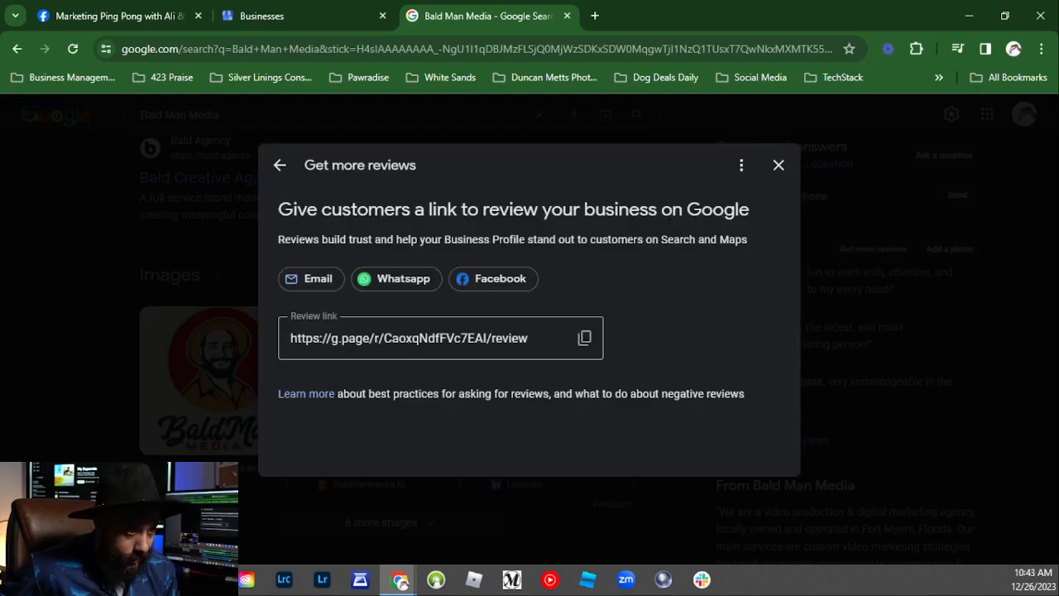
Step: Copy Bald Man Media's review link and close the Get more reviews dialog
click(584, 339)
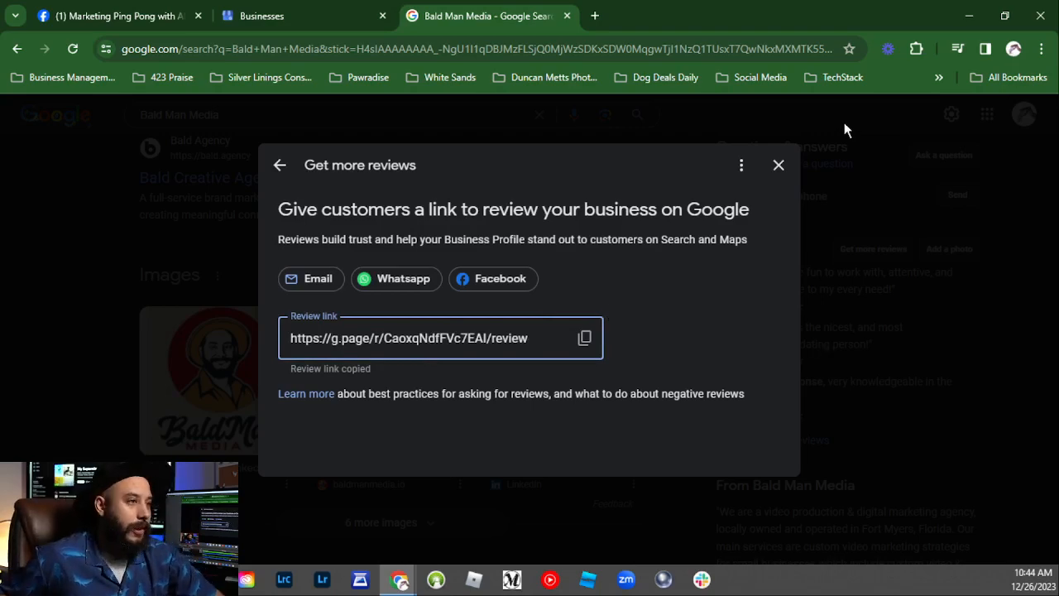
click(779, 166)
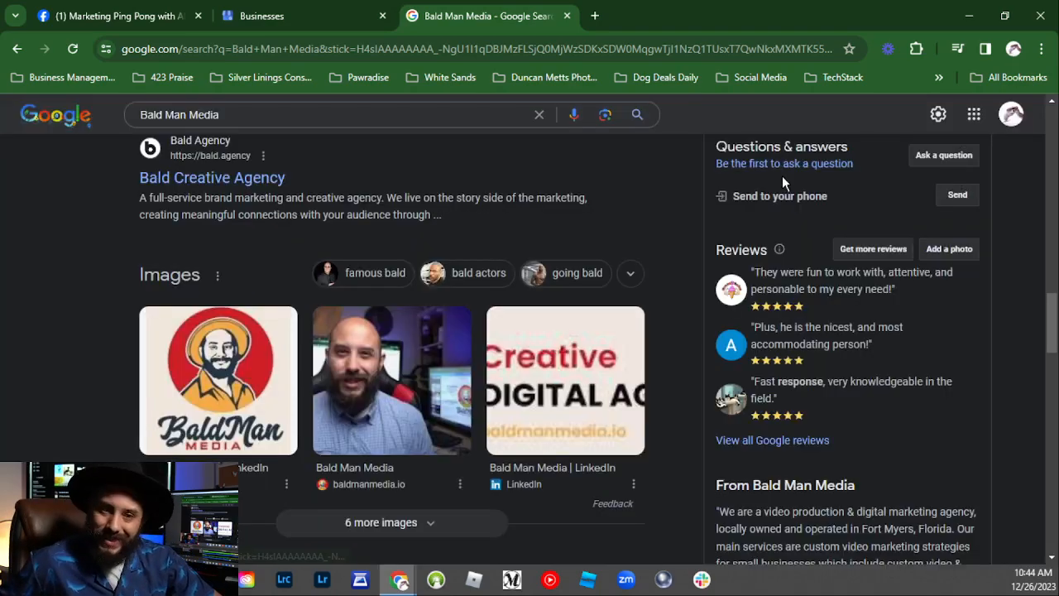
Step: Expand the chevron beside Calls to show the Q&A, post and review tools
scroll(778, 273, up, 10)
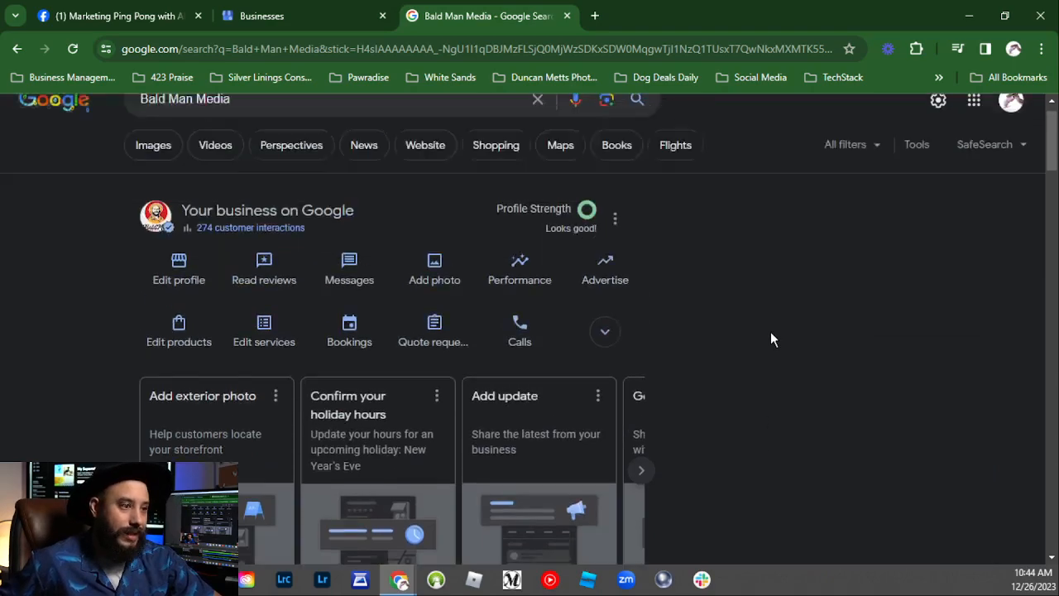
scroll(780, 339, down, 5)
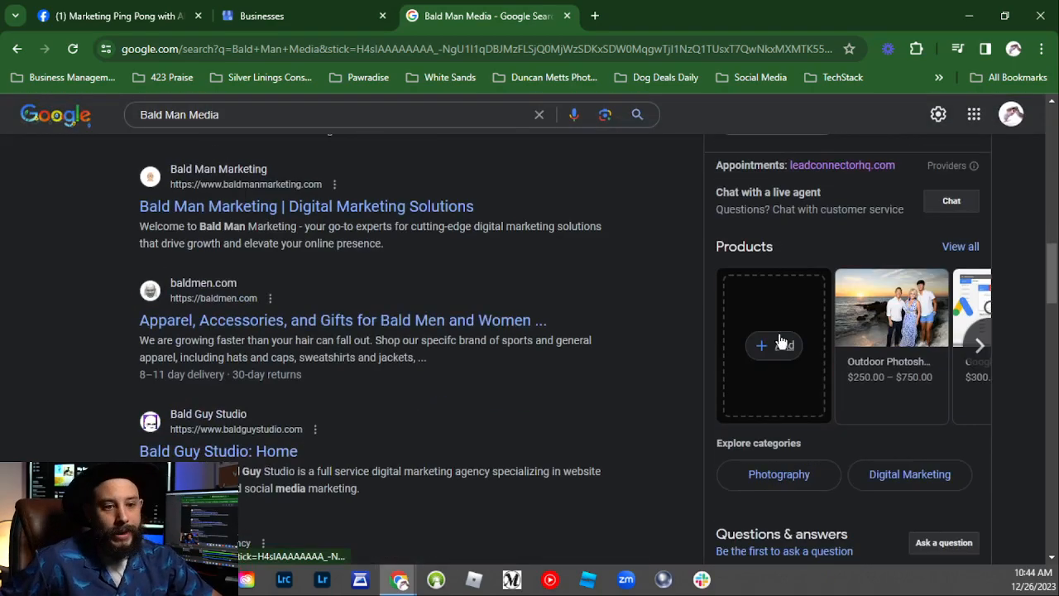
scroll(803, 293, down, 15)
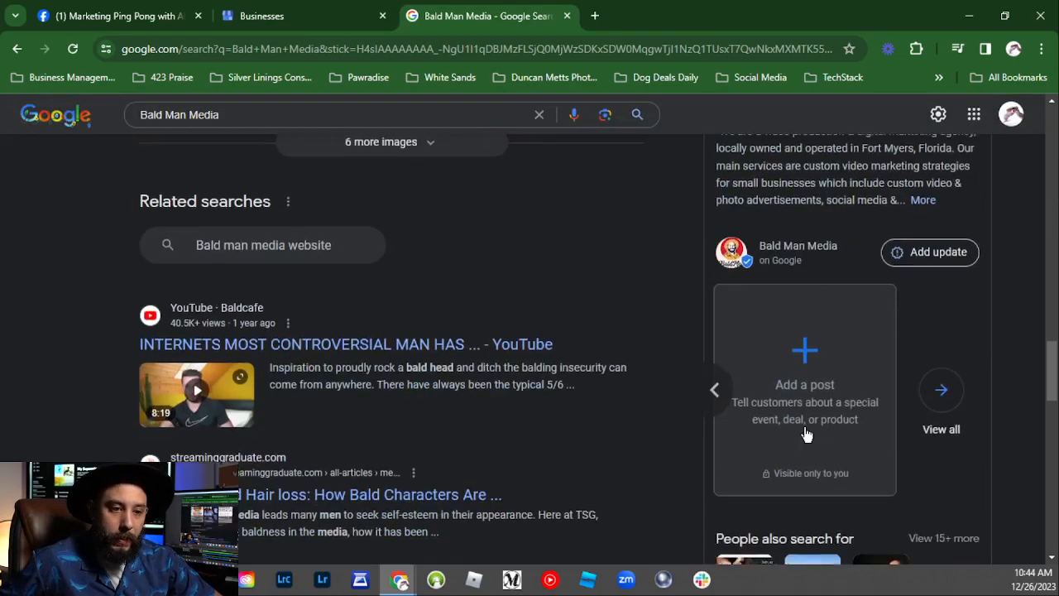
scroll(807, 437, up, 5)
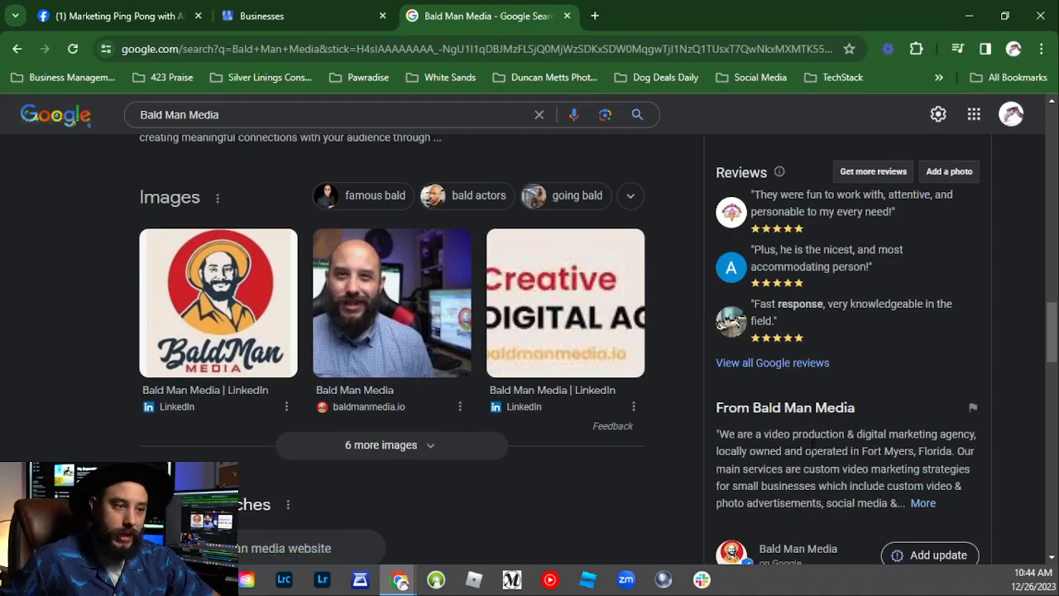
scroll(809, 407, up, 2)
scroll(808, 405, up, 5)
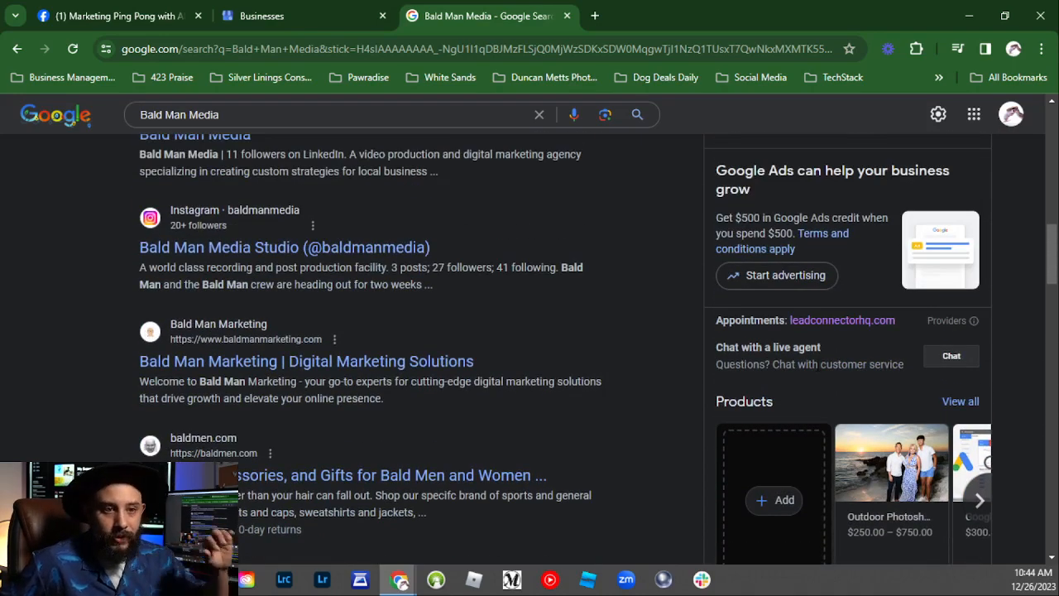
scroll(807, 371, up, 5)
scroll(806, 371, up, 4)
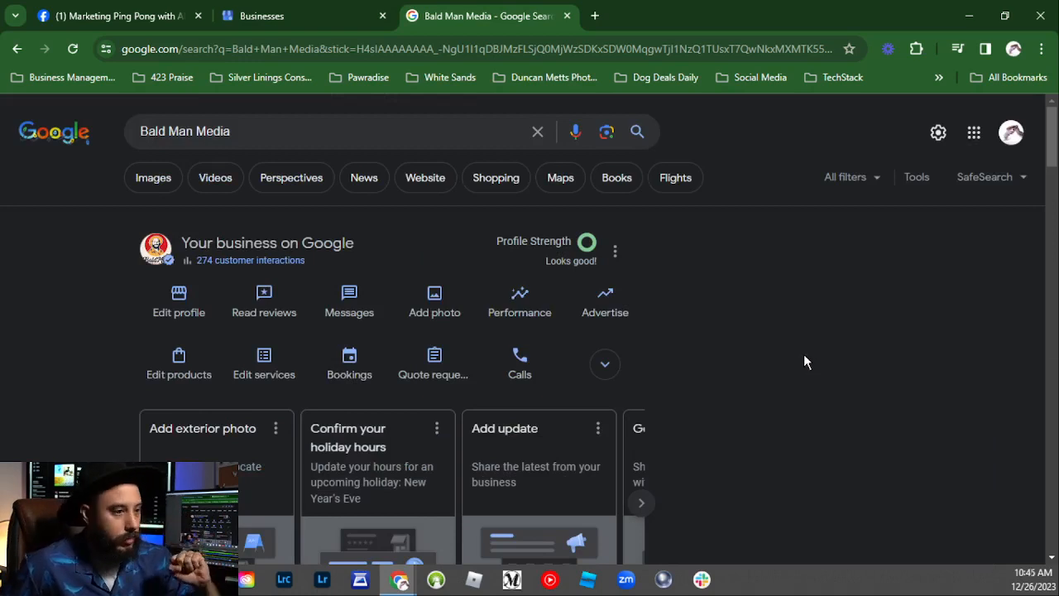
click(619, 366)
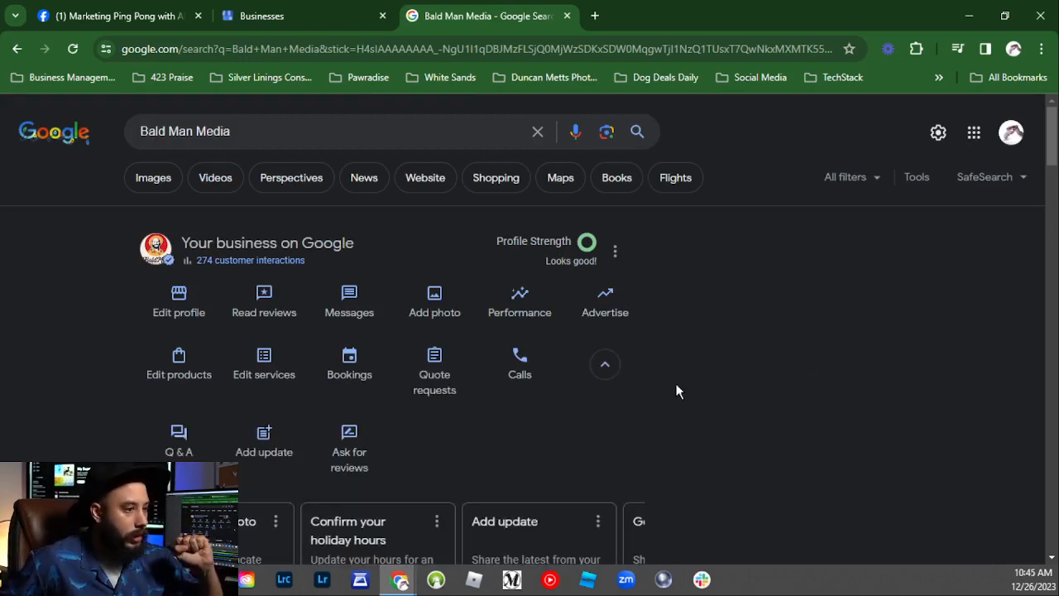
scroll(824, 422, down, 8)
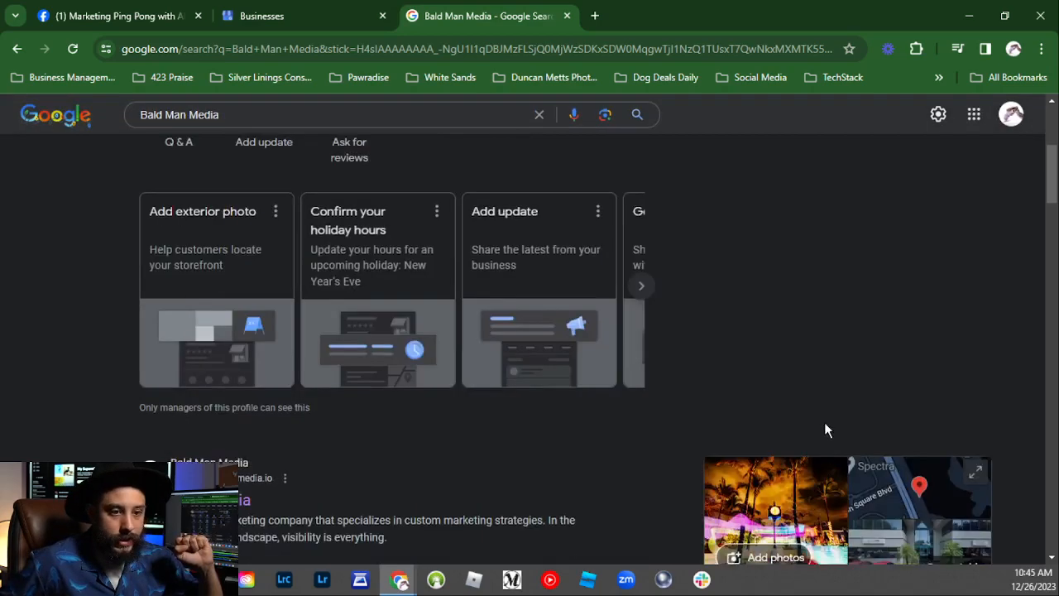
scroll(755, 416, up, 8)
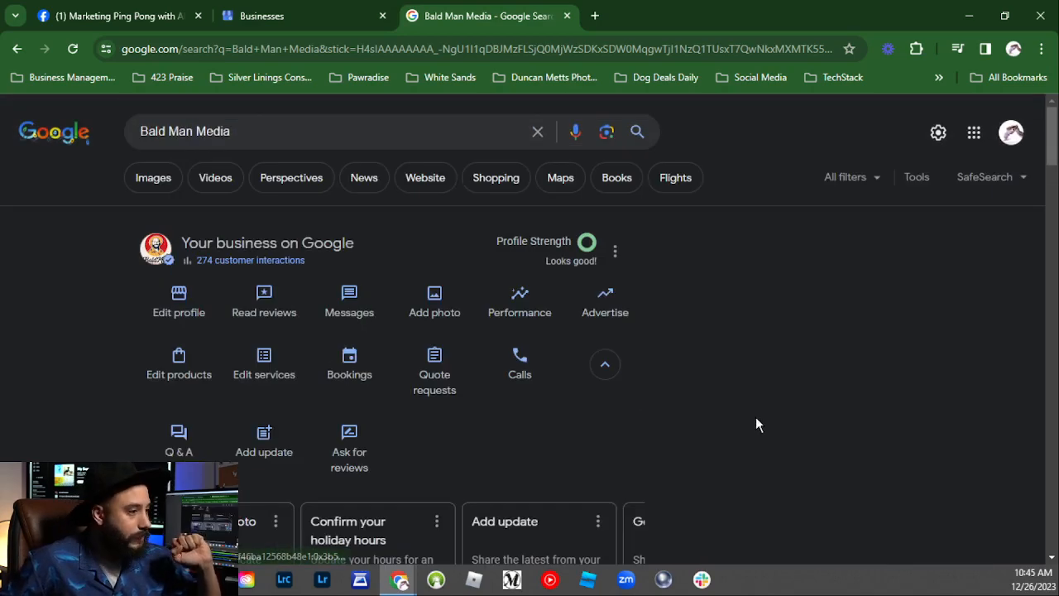